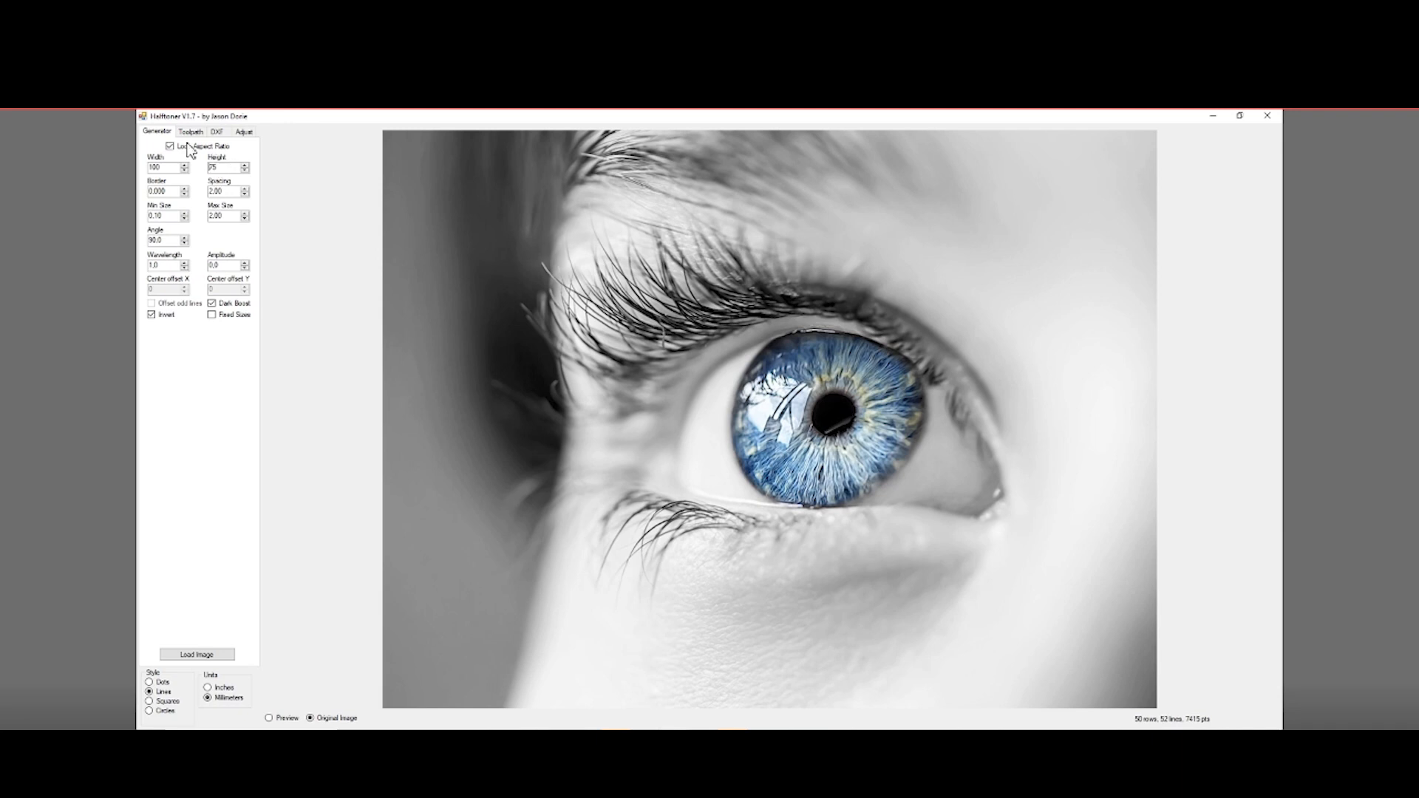
# Keep the halftone in Lines style with millimetre units, compare its preview with the original image, and display the DXF settings
pyautogui.click(162, 682)
pyautogui.click(163, 693)
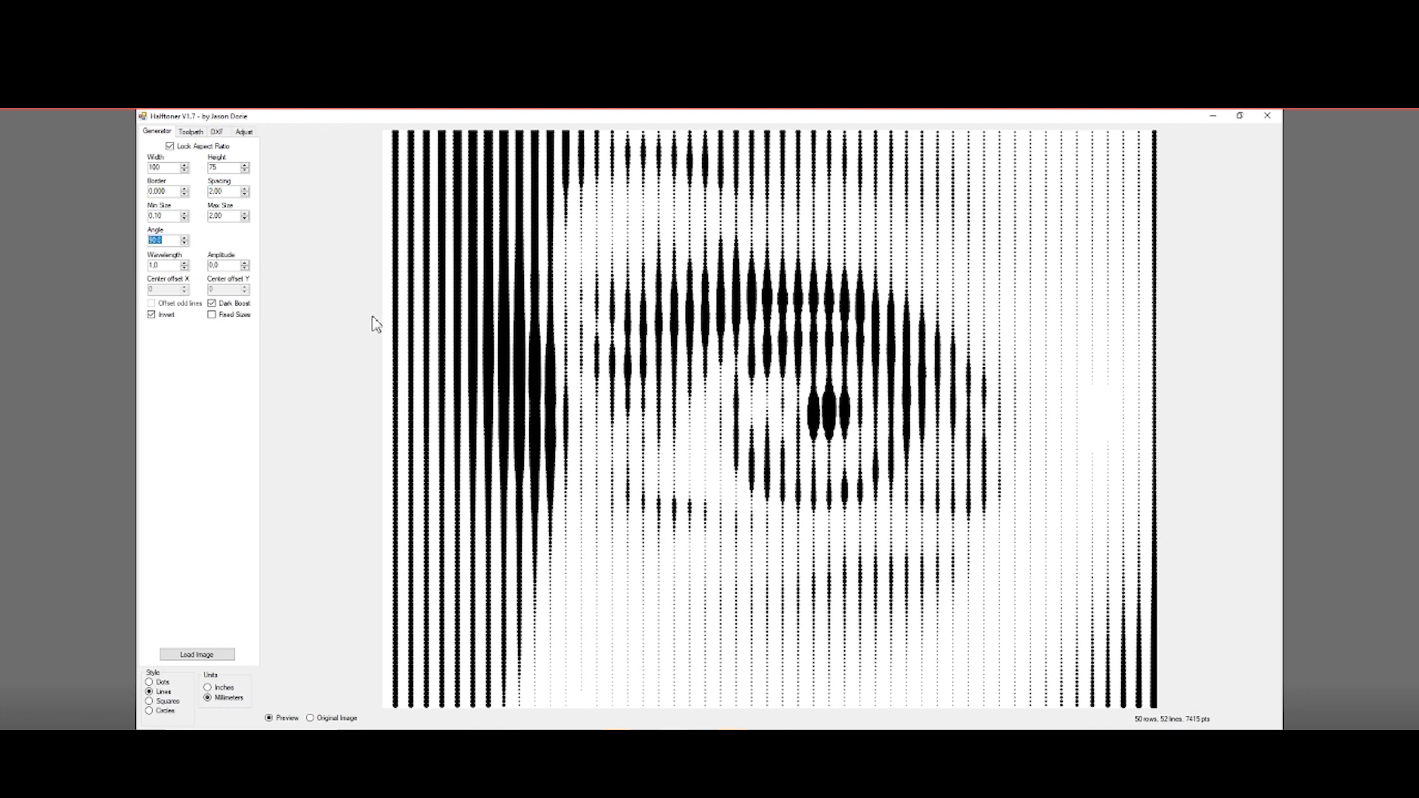
pyautogui.click(224, 700)
pyautogui.click(312, 718)
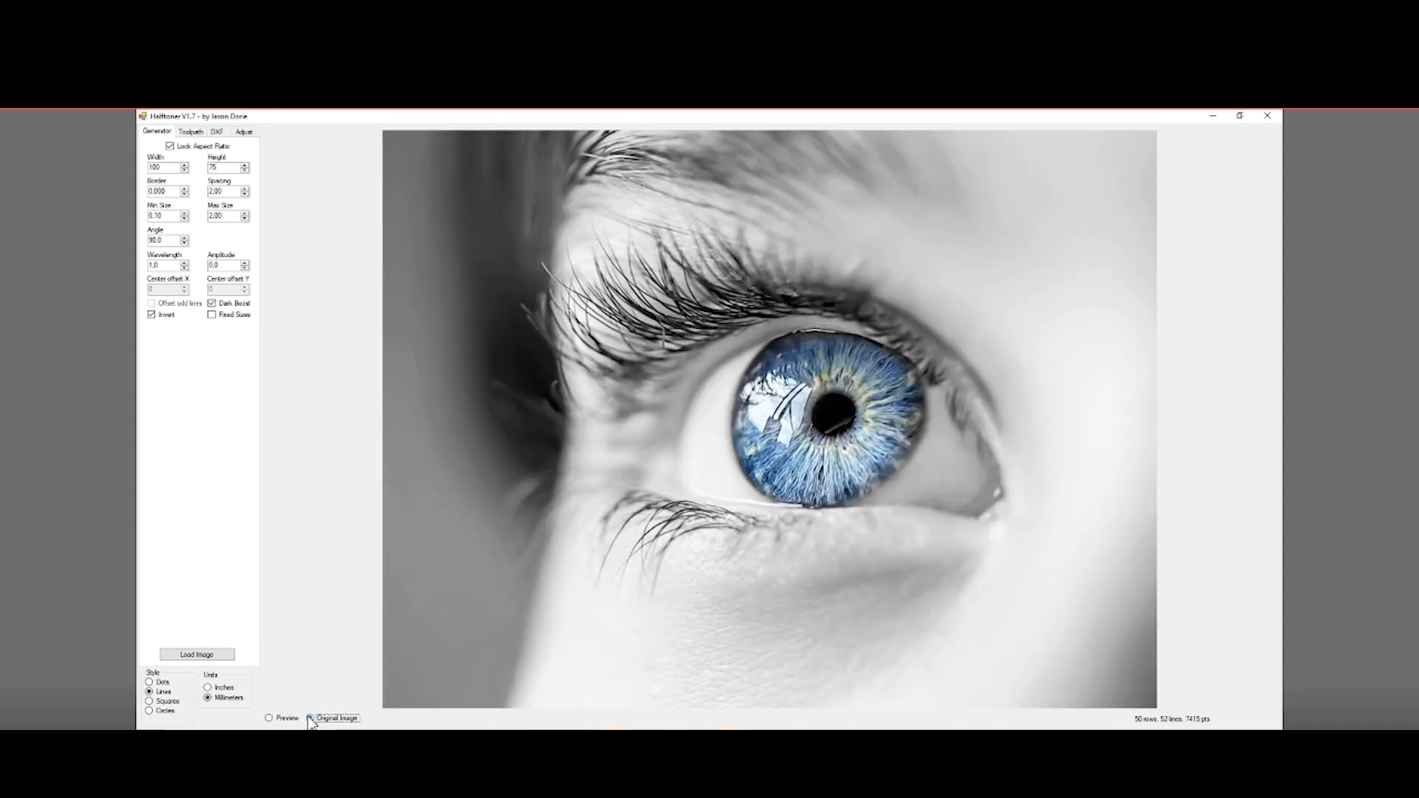
pyautogui.click(270, 718)
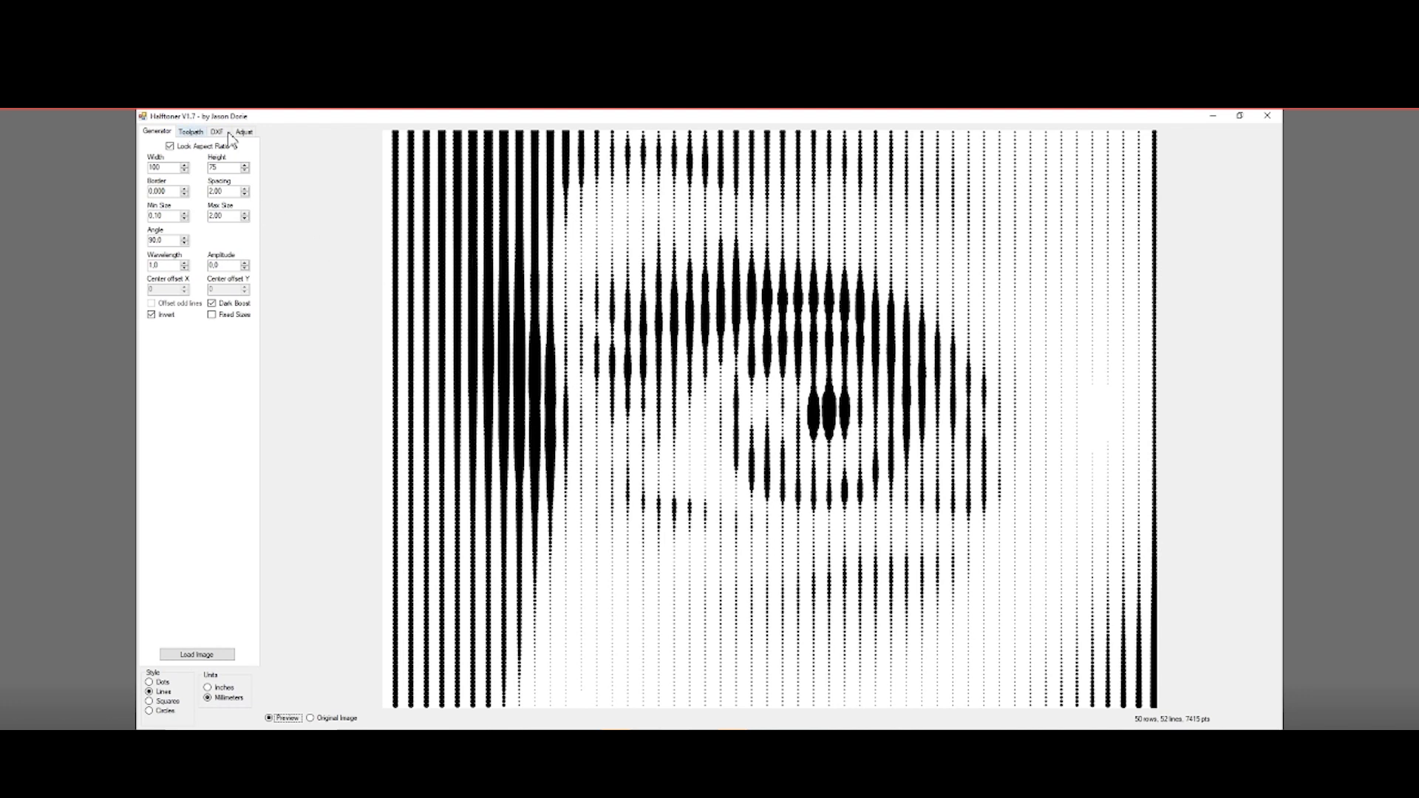
pyautogui.click(217, 132)
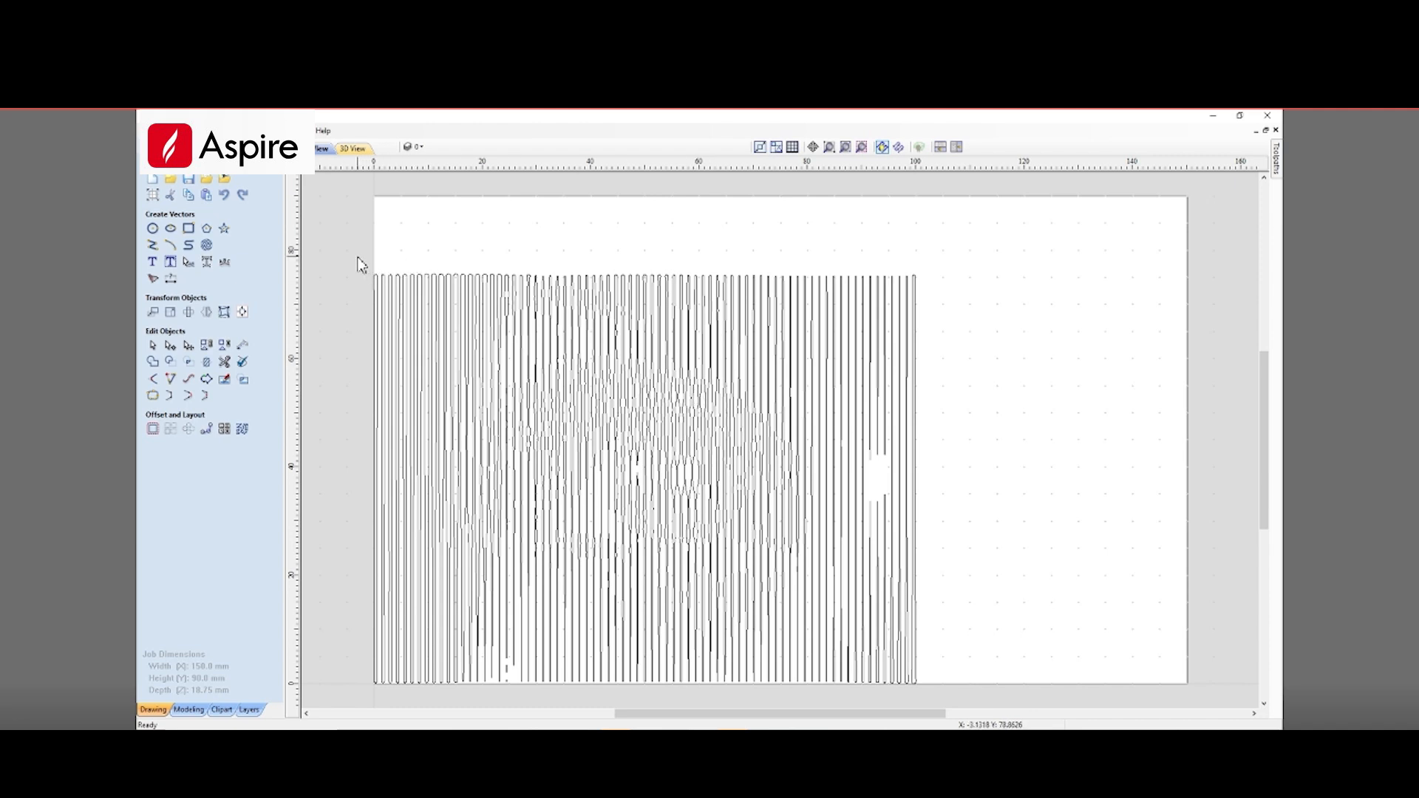
# Select all open vectors of the imported halftone in Aspire and join them with a 0.2 mm tolerance
pyautogui.rightClick(431, 291)
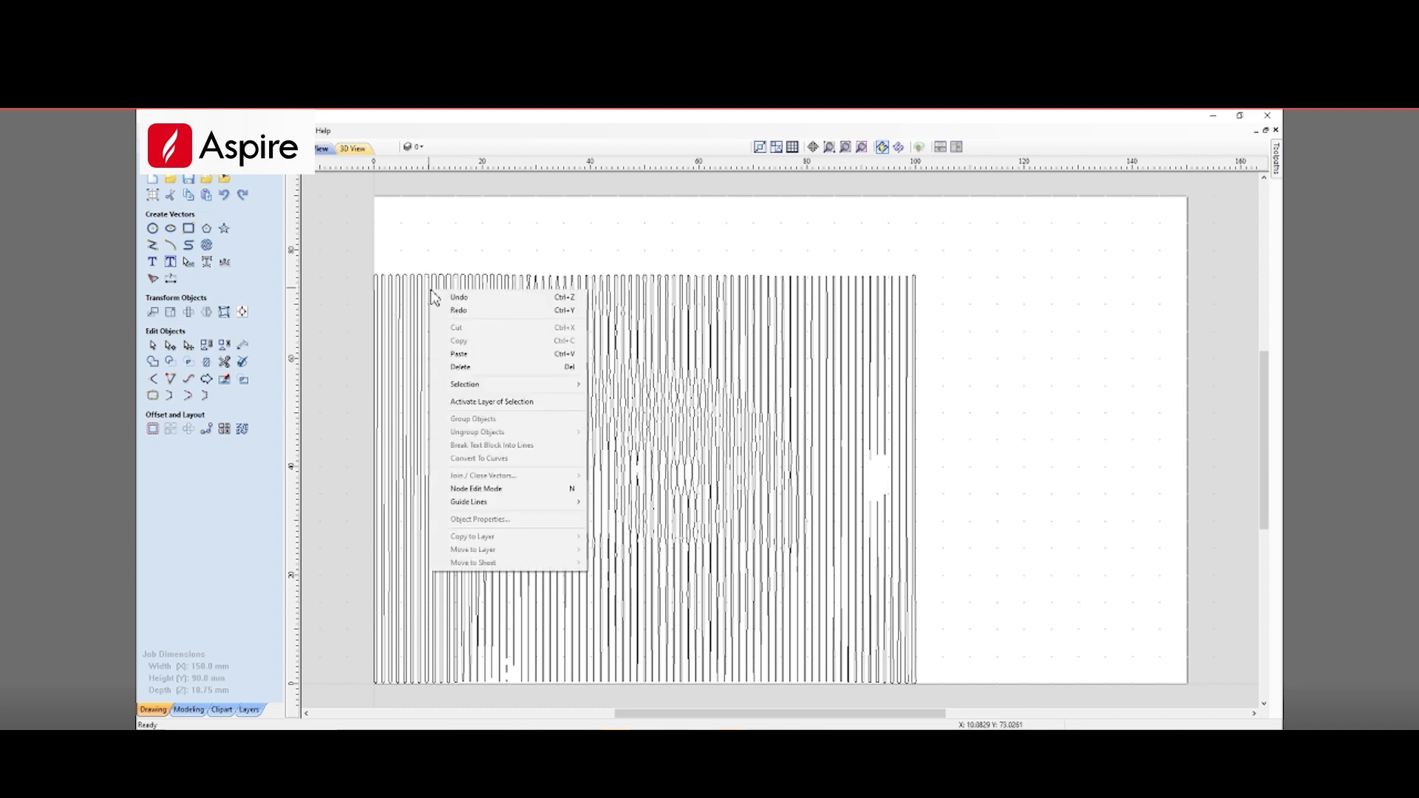
pyautogui.moveTo(531, 384)
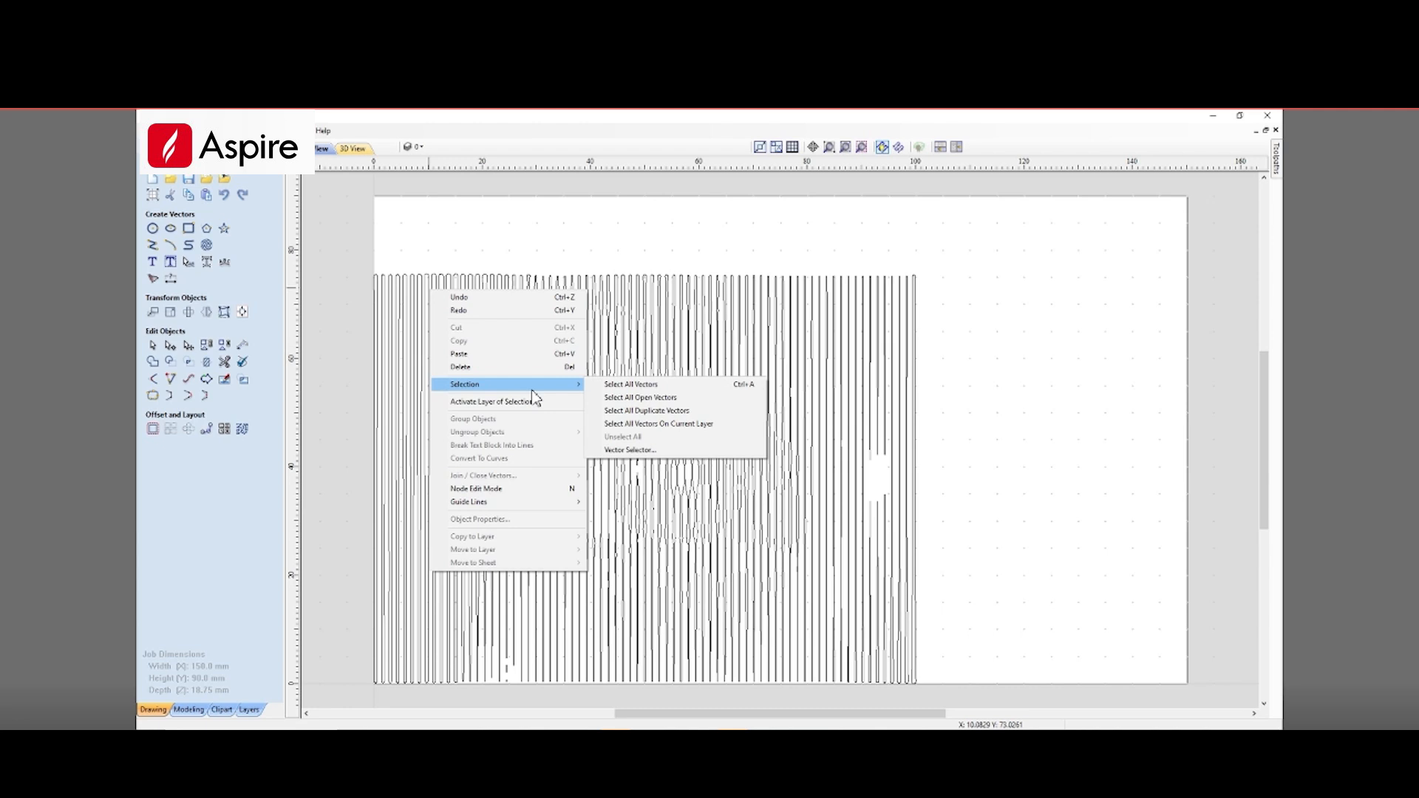
pyautogui.click(668, 399)
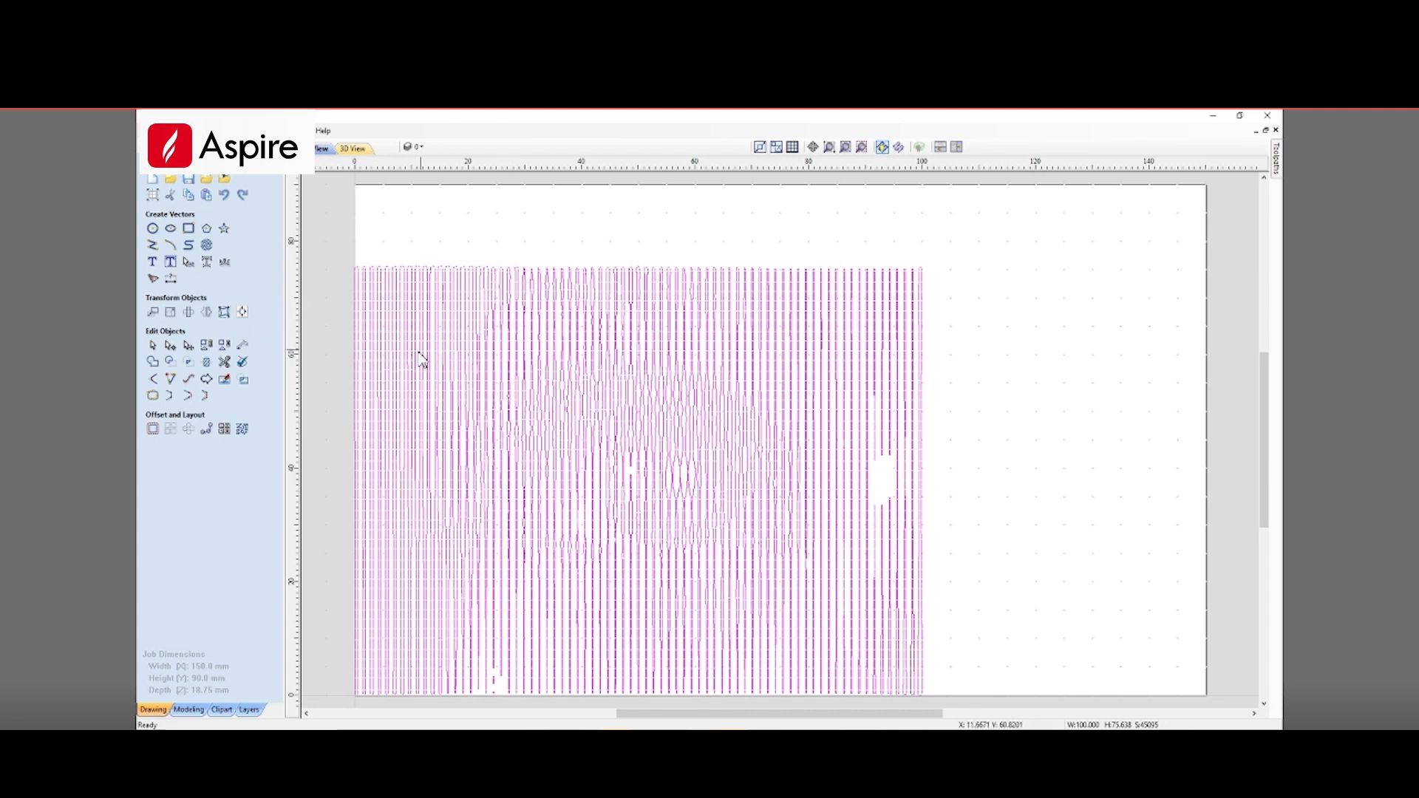
pyautogui.click(152, 399)
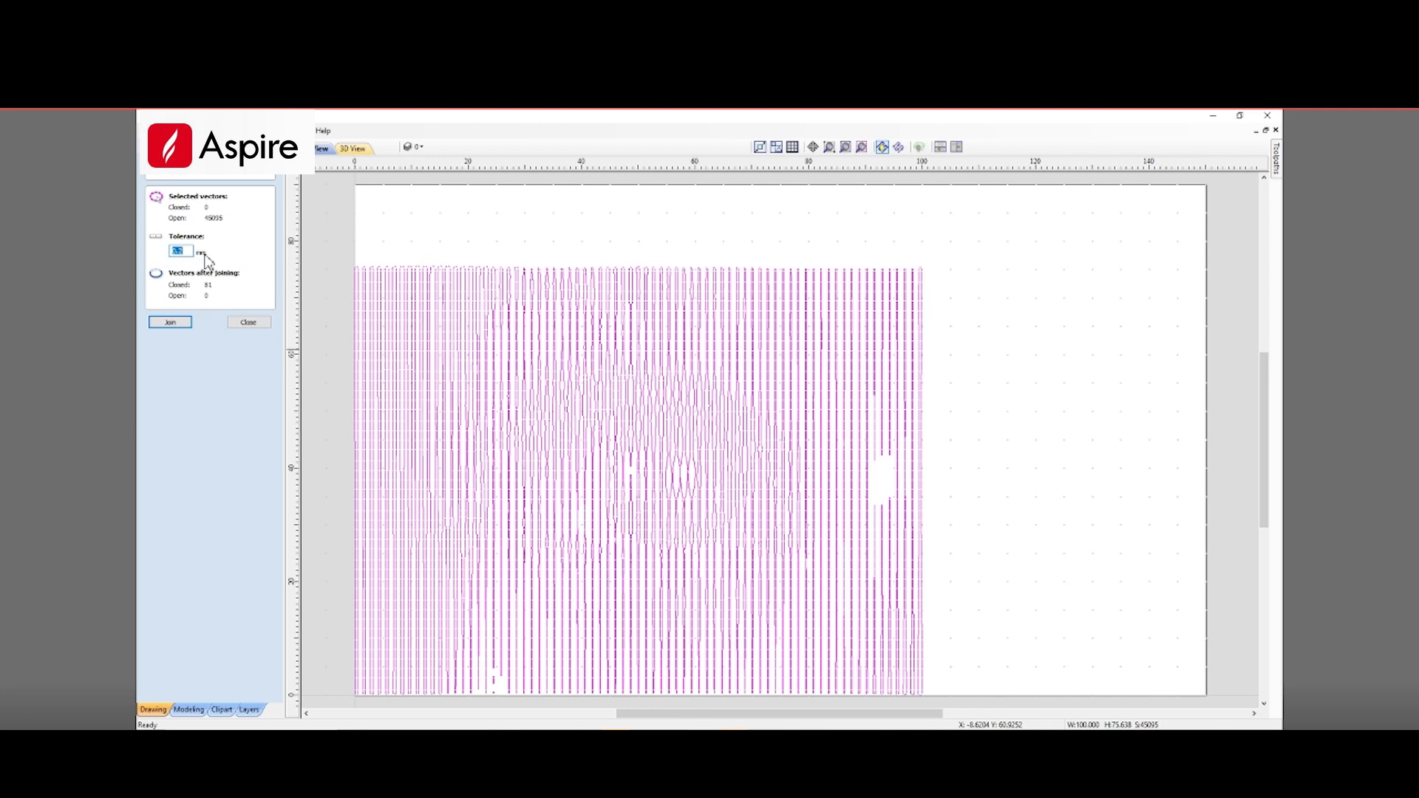
pyautogui.click(172, 323)
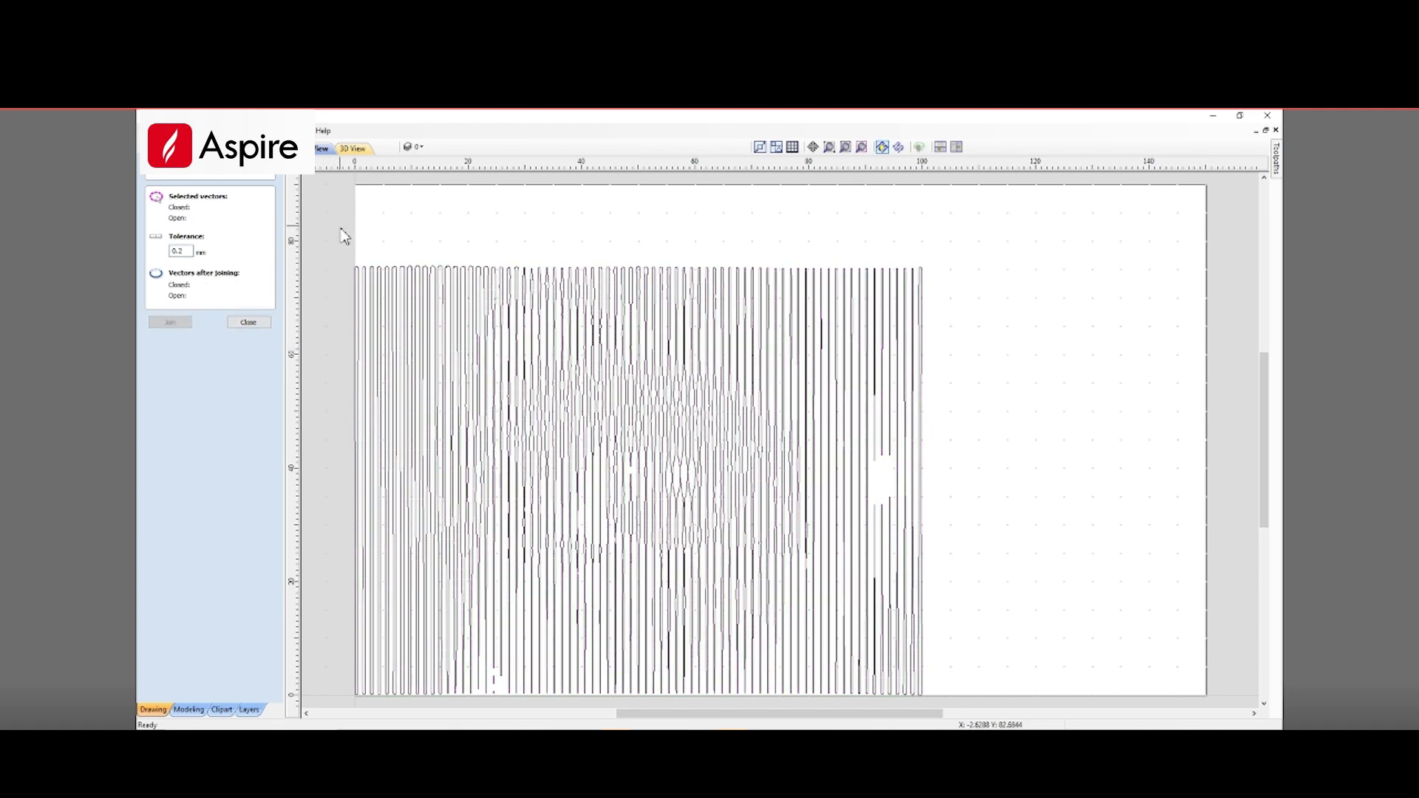
pyautogui.click(248, 323)
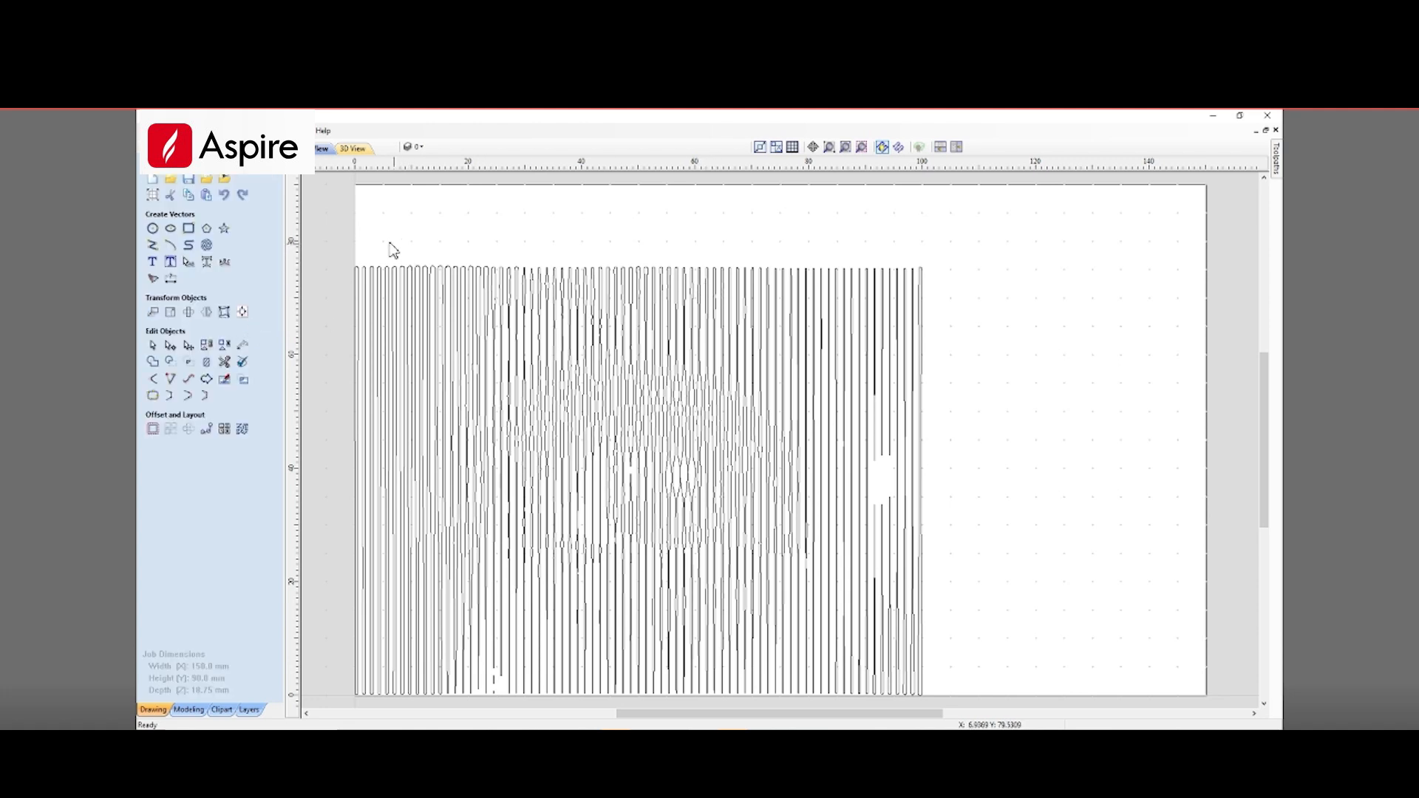
# Select all the joined vectors and remove the line vectors below the white gap from the selection
pyautogui.moveTo(346, 238); pyautogui.dragTo(940, 714)
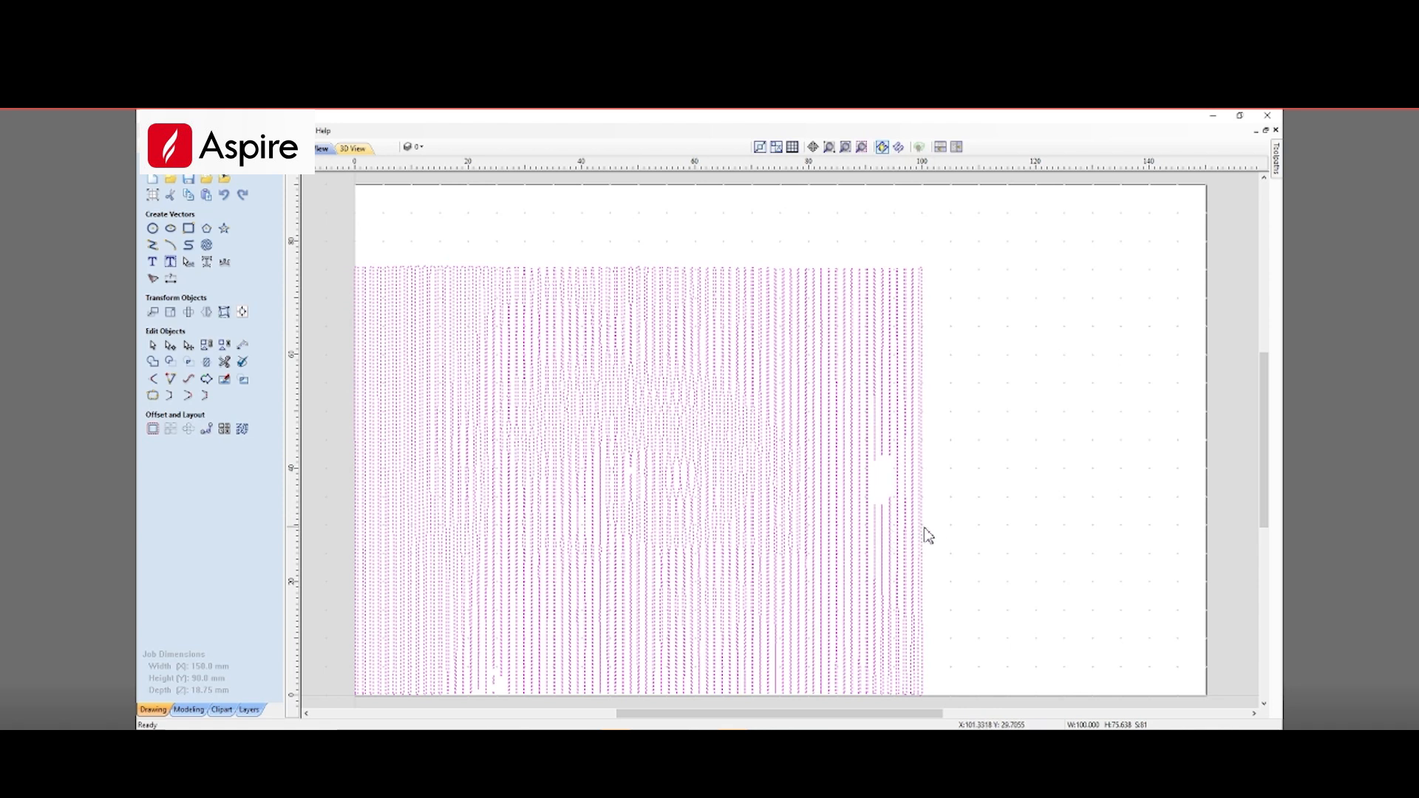
pyautogui.click(878, 519)
pyautogui.keyDown('shift'); pyautogui.click(883, 526); pyautogui.keyUp('shift')
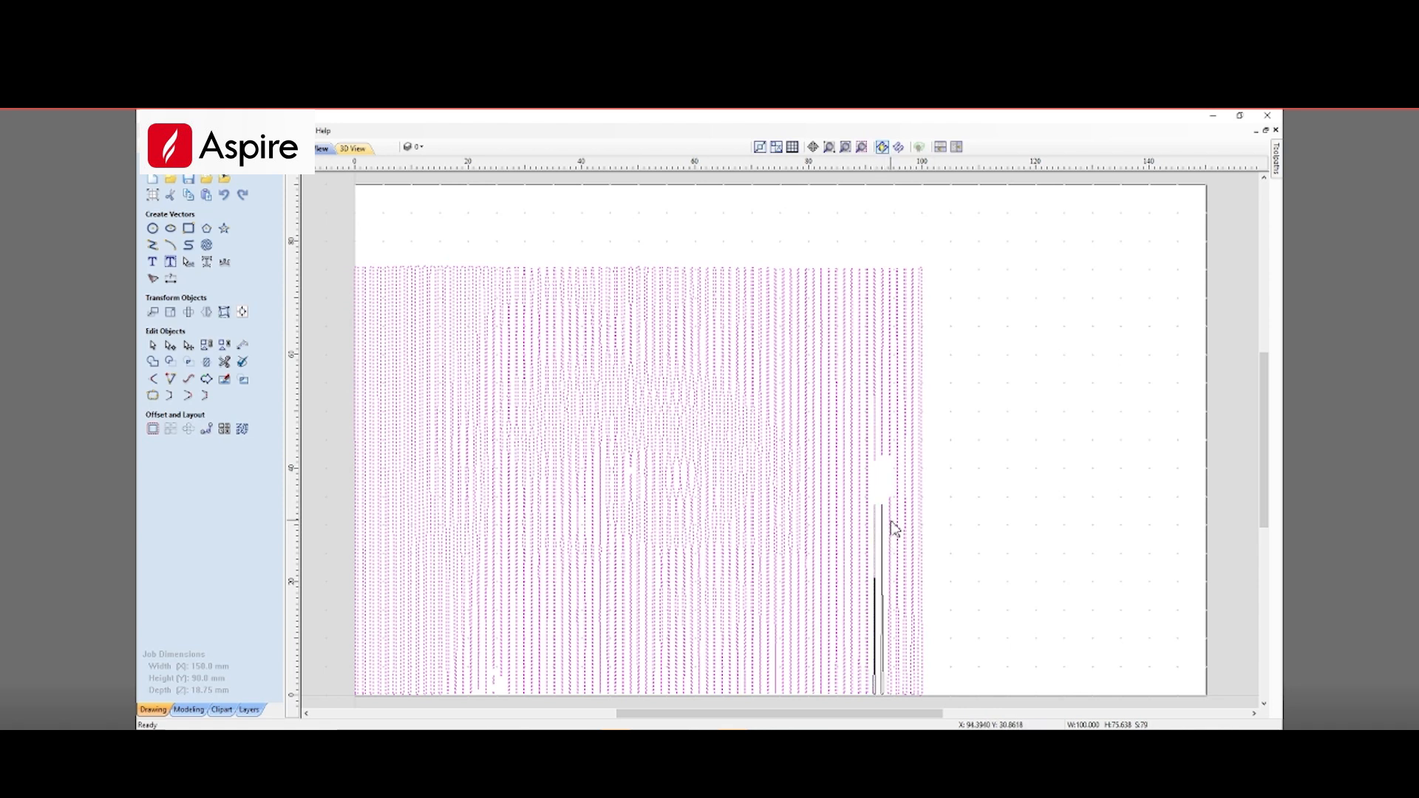
pyautogui.keyDown('shift'); pyautogui.click(890, 529); pyautogui.keyUp('shift')
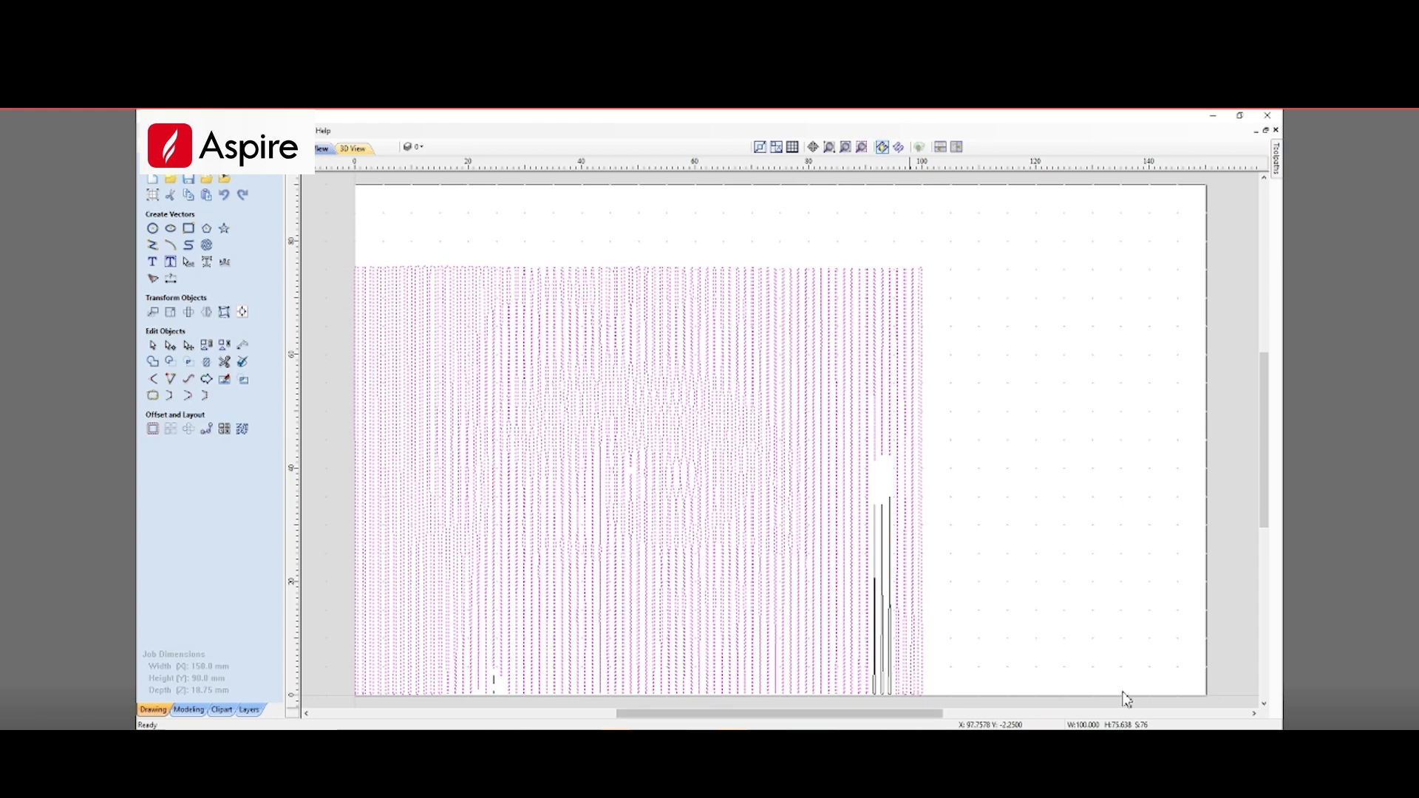
pyautogui.click(324, 250)
# Select all the halftone line vectors and open the V-Carve / Engraving toolpath settings, keeping the toolpath controls pinned
pyautogui.moveTo(319, 242); pyautogui.dragTo(944, 704)
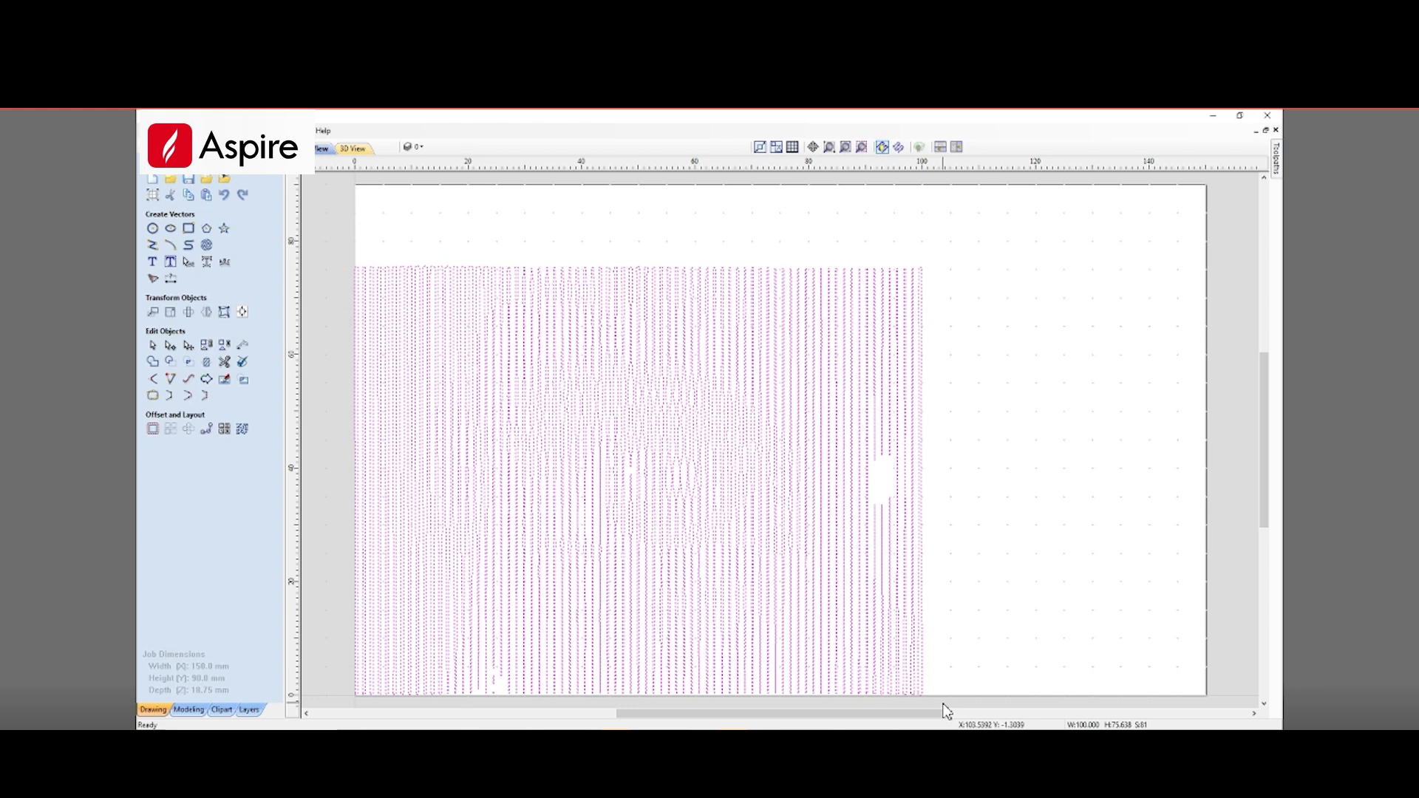
pyautogui.click(1277, 166)
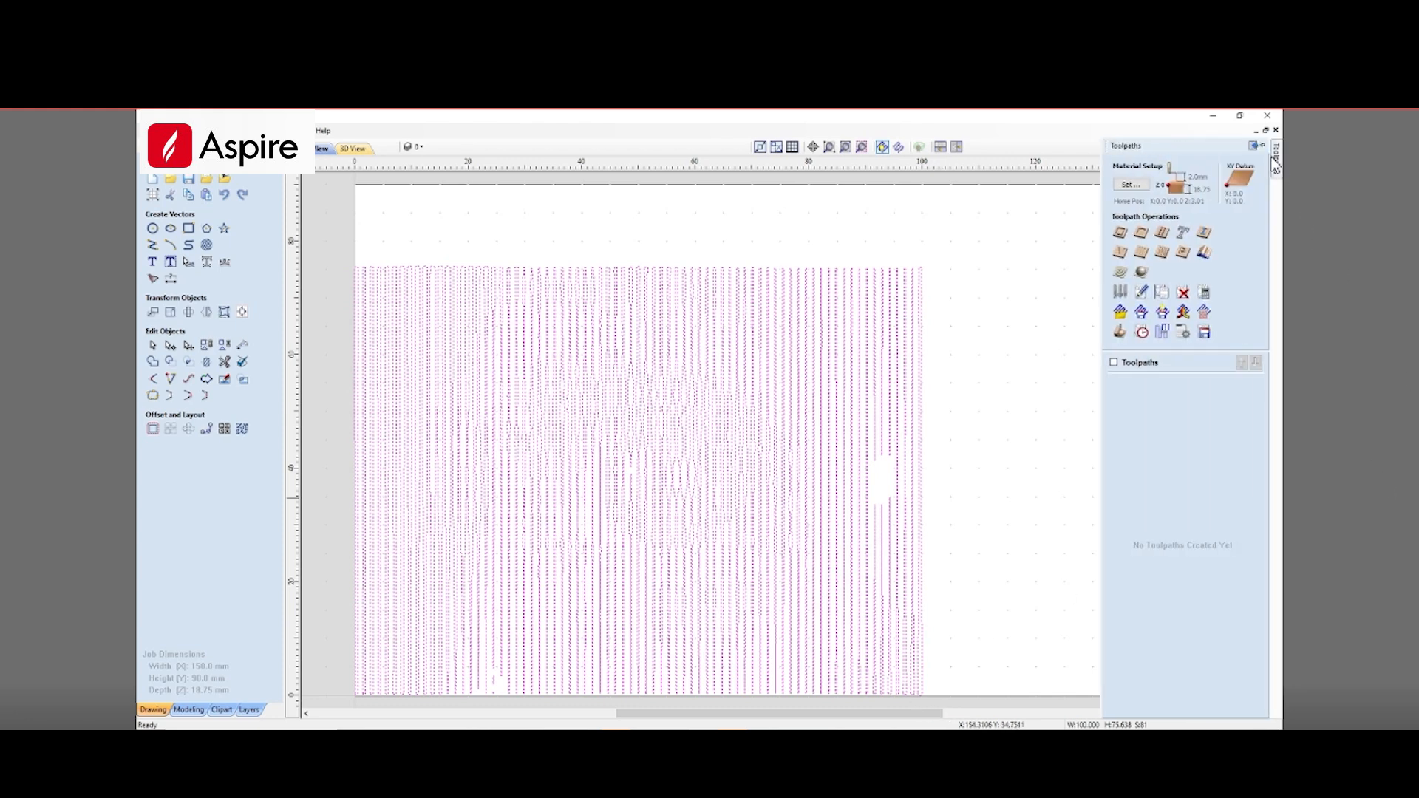
pyautogui.click(1265, 147)
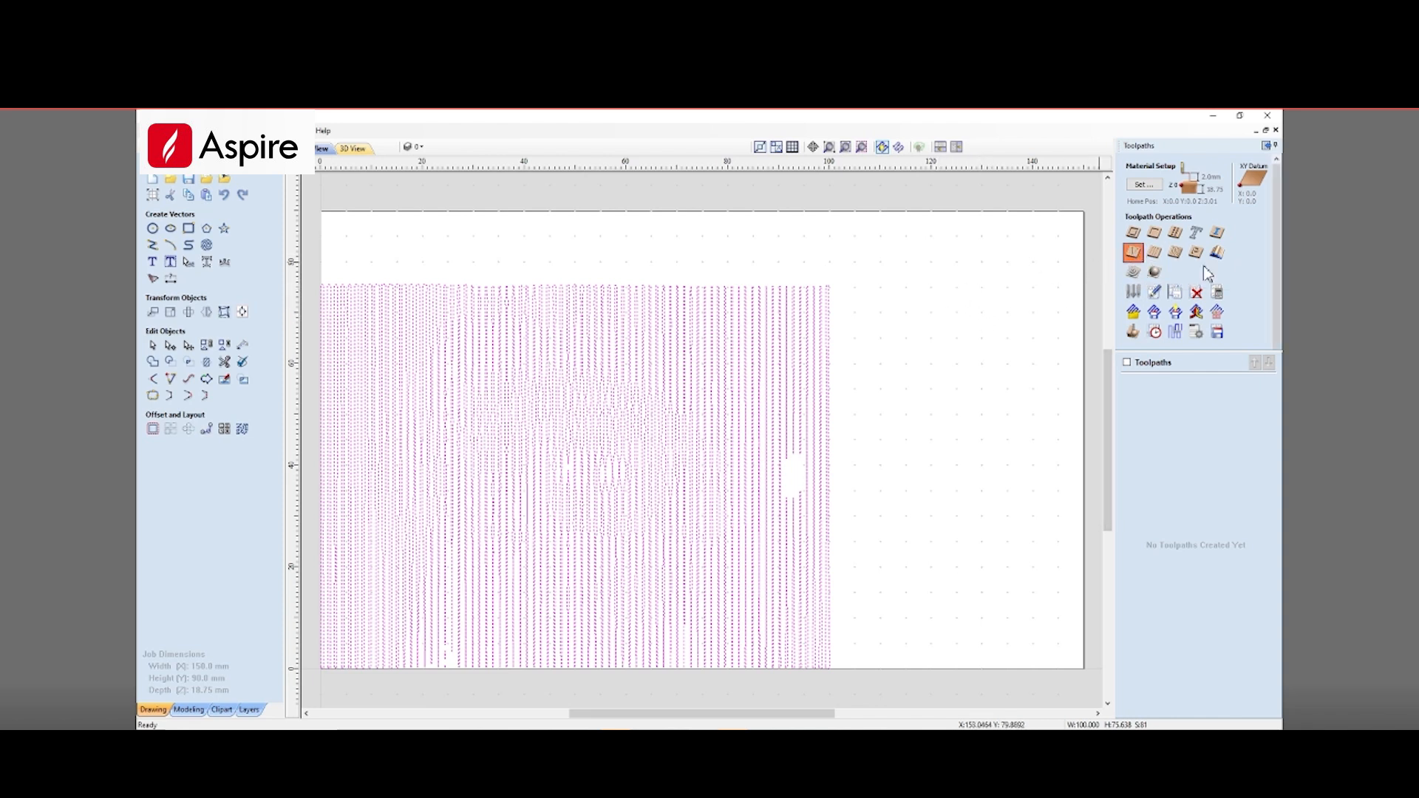
pyautogui.click(1133, 252)
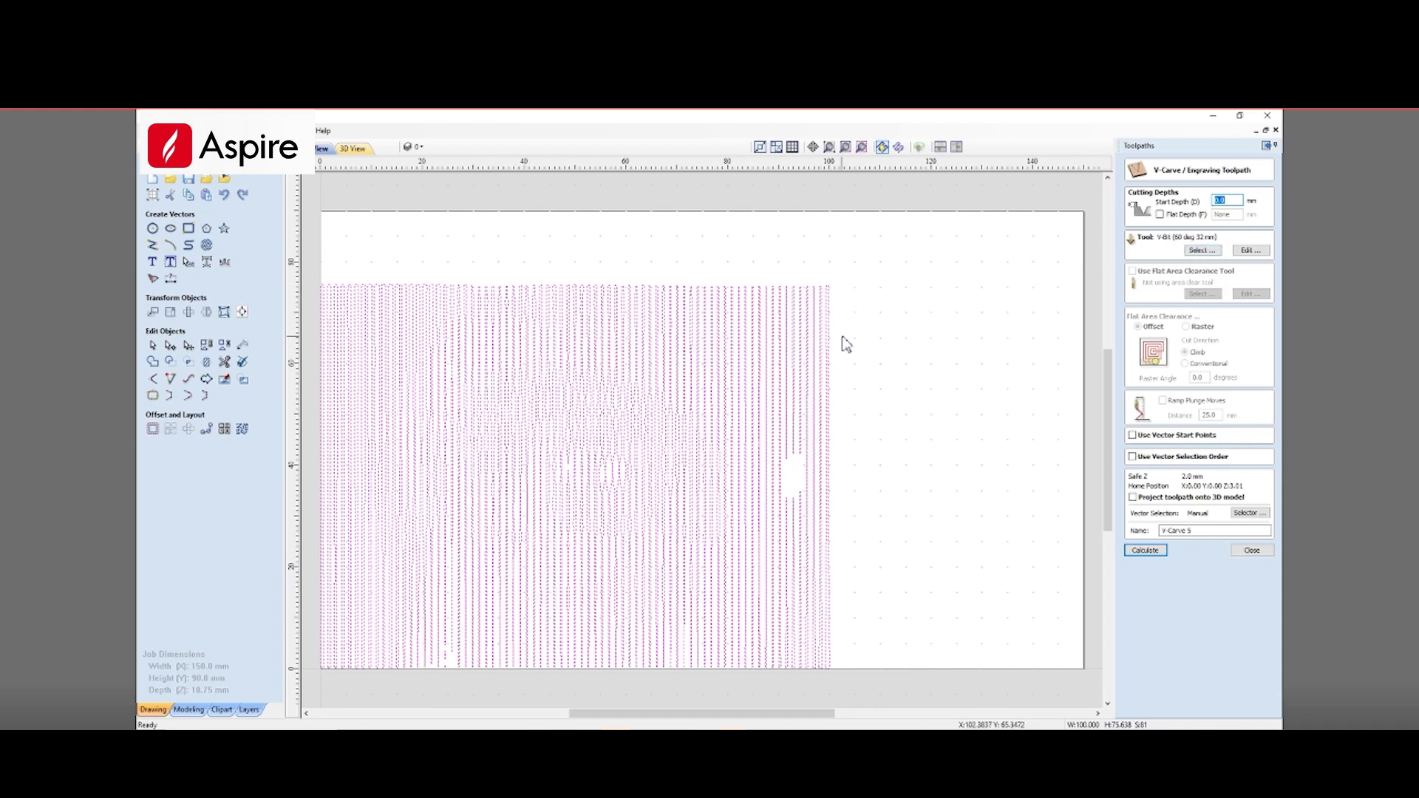
# Draw a thin, downward-tapering test wedge about 0.4 mm wide and 18.3 mm tall beside the halftone lines with the polyline tool
pyautogui.scroll(5, 843, 331)
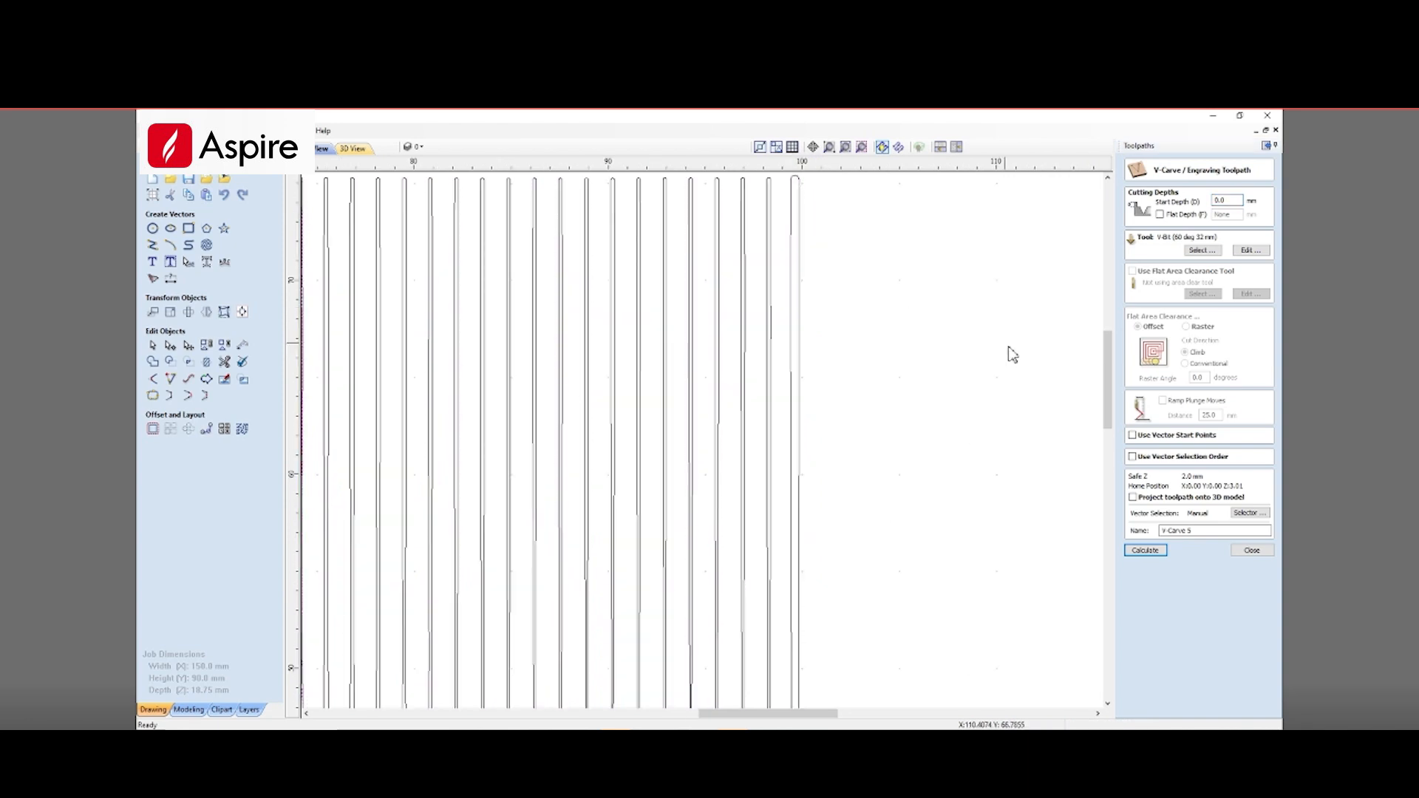
pyautogui.click(153, 245)
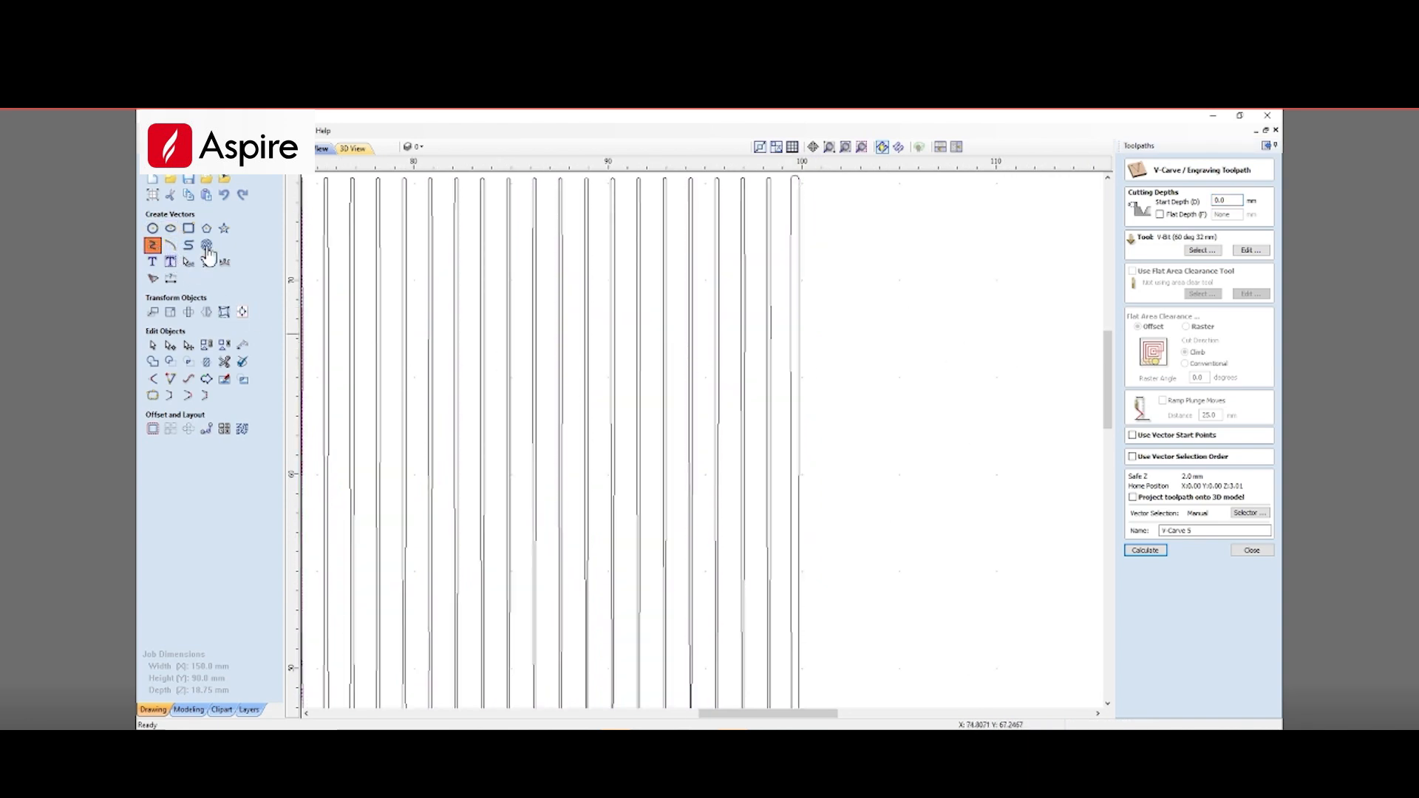
pyautogui.click(938, 228)
pyautogui.click(937, 566)
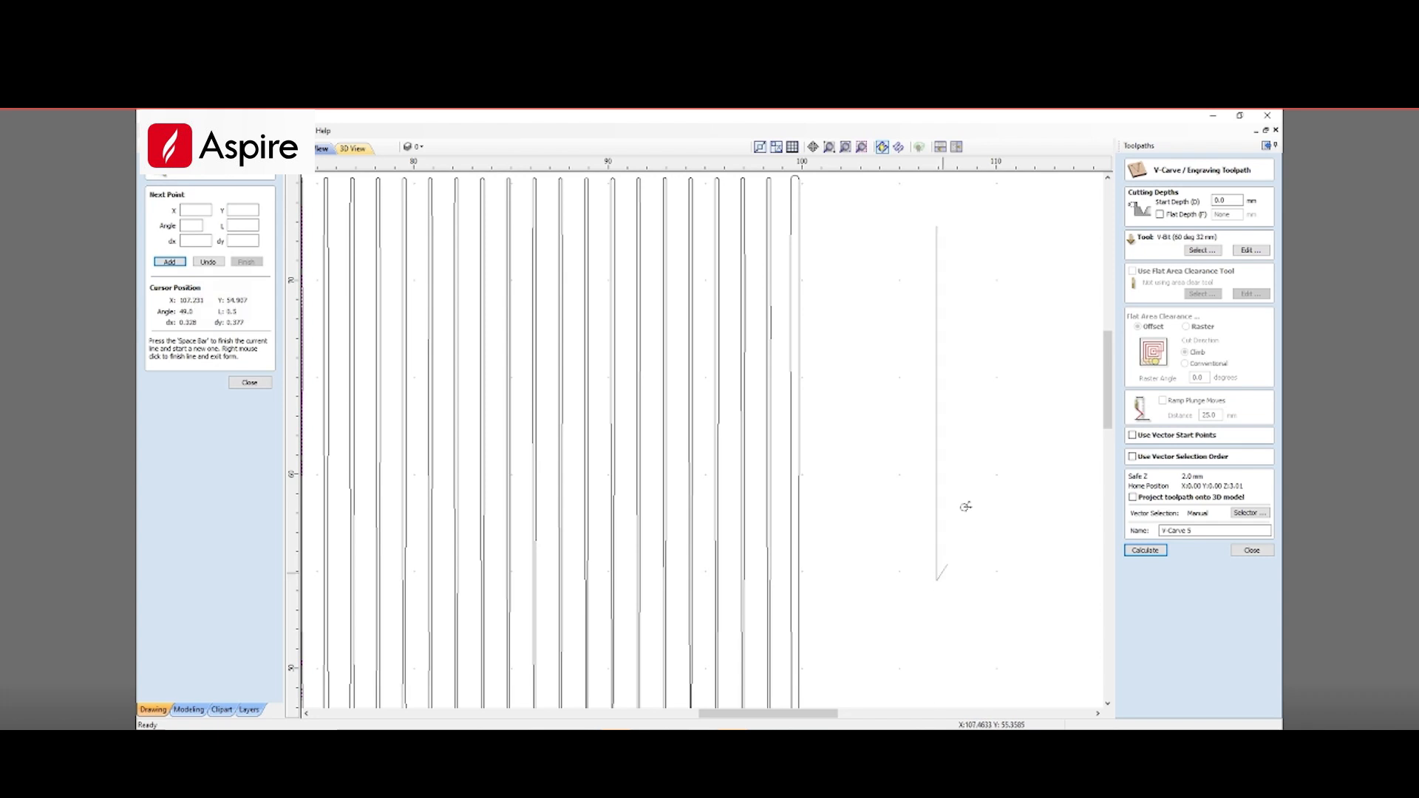
pyautogui.click(944, 227)
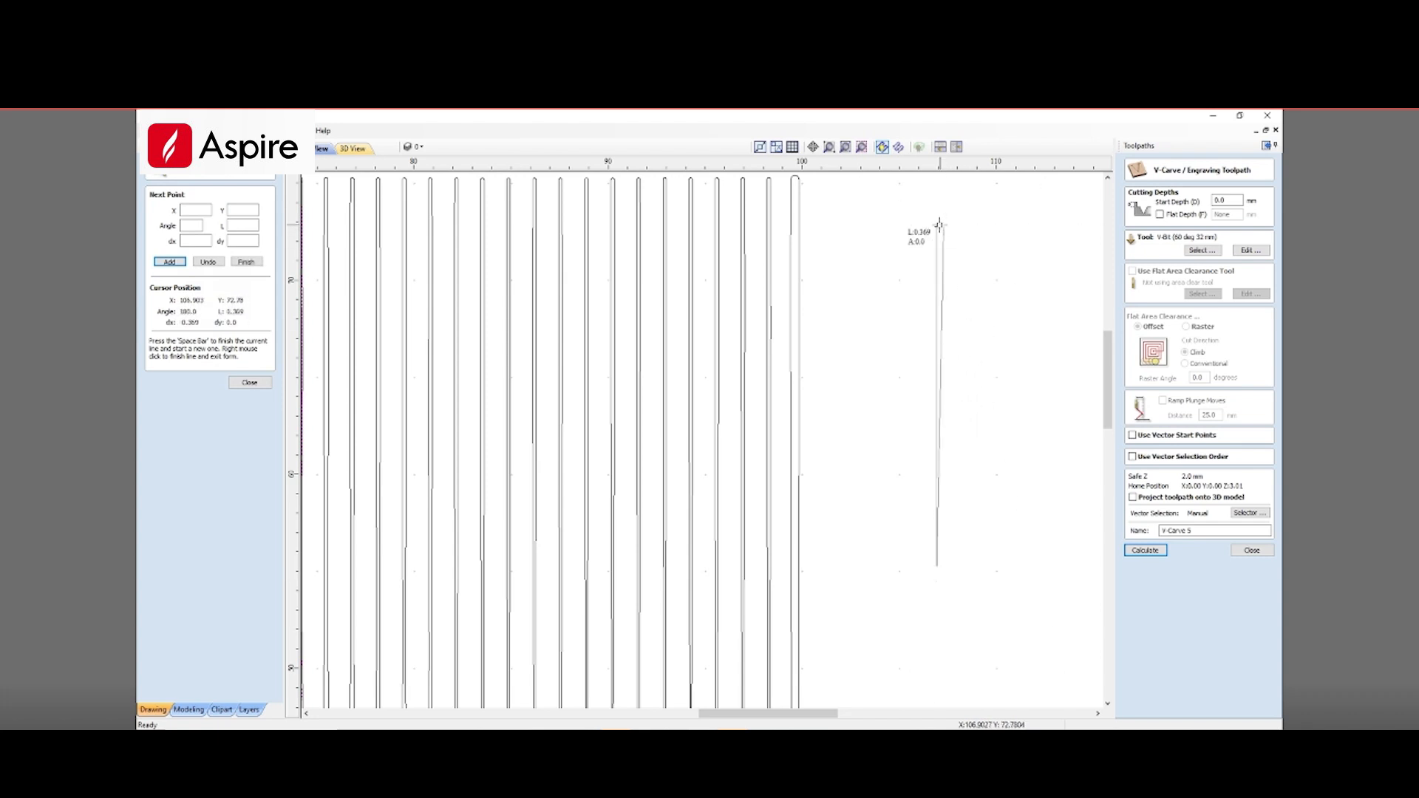
pyautogui.press('space')
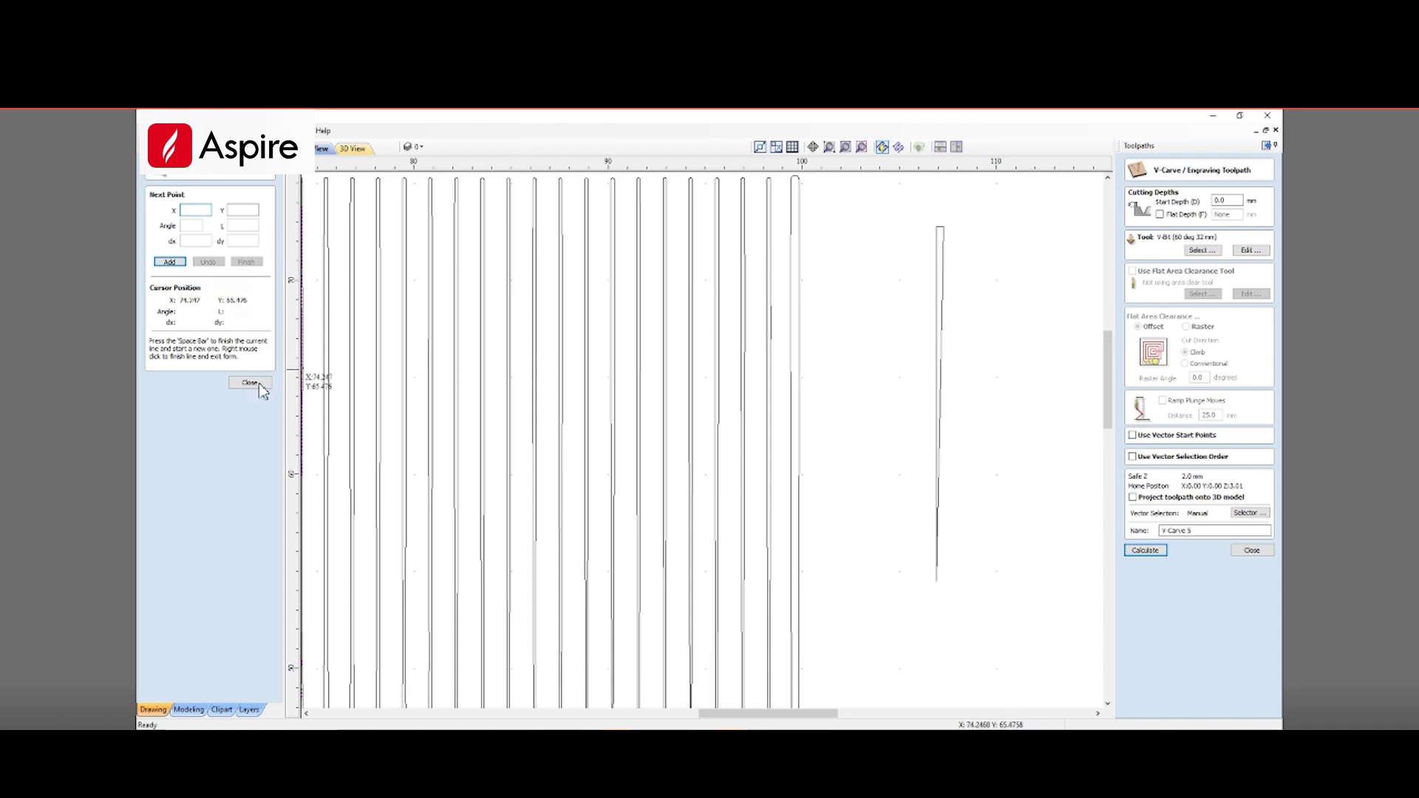
pyautogui.click(249, 383)
pyautogui.click(250, 382)
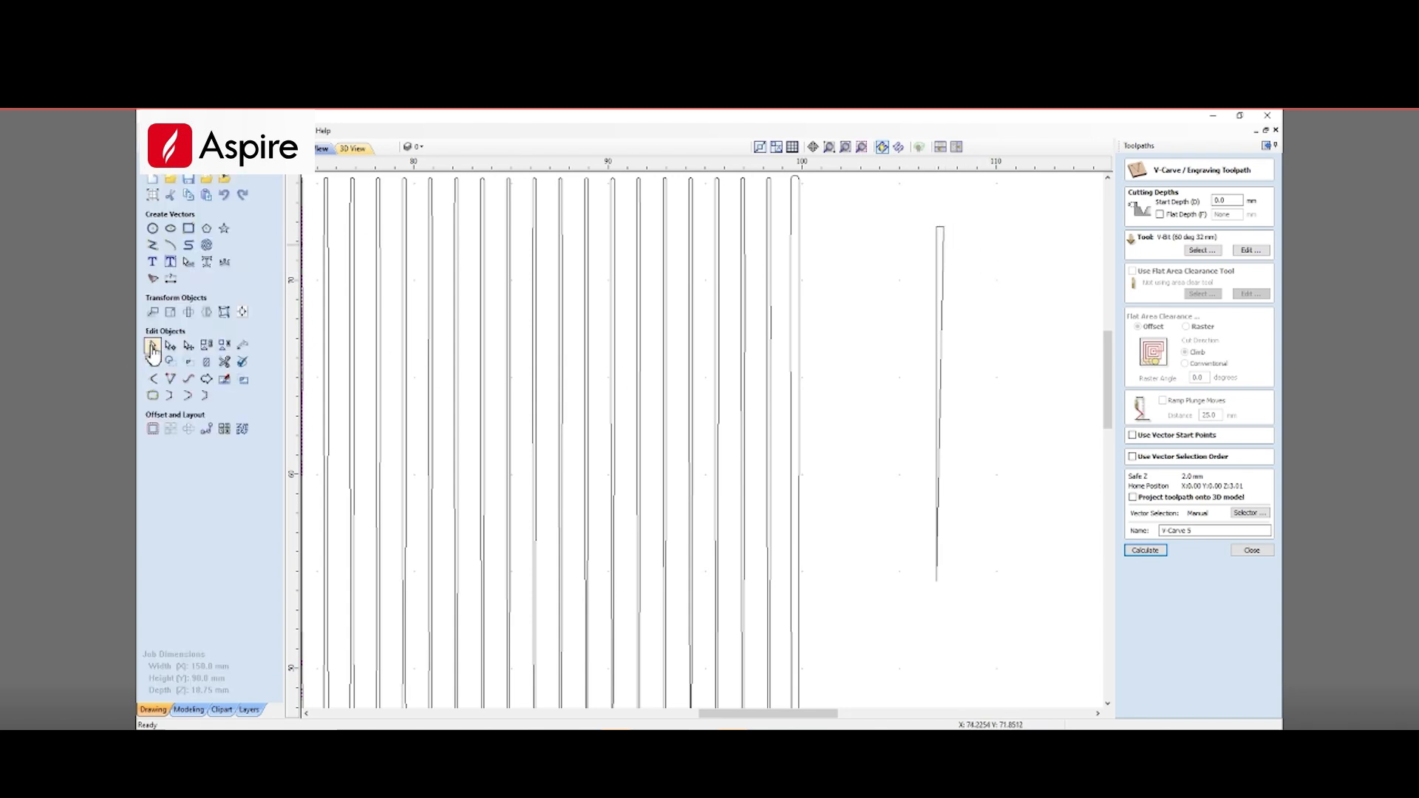
# Select the test wedge and assign the V-Bit (60 deg 32 mm) with feed units in mm/min and a feed rate of 100
pyautogui.click(938, 229)
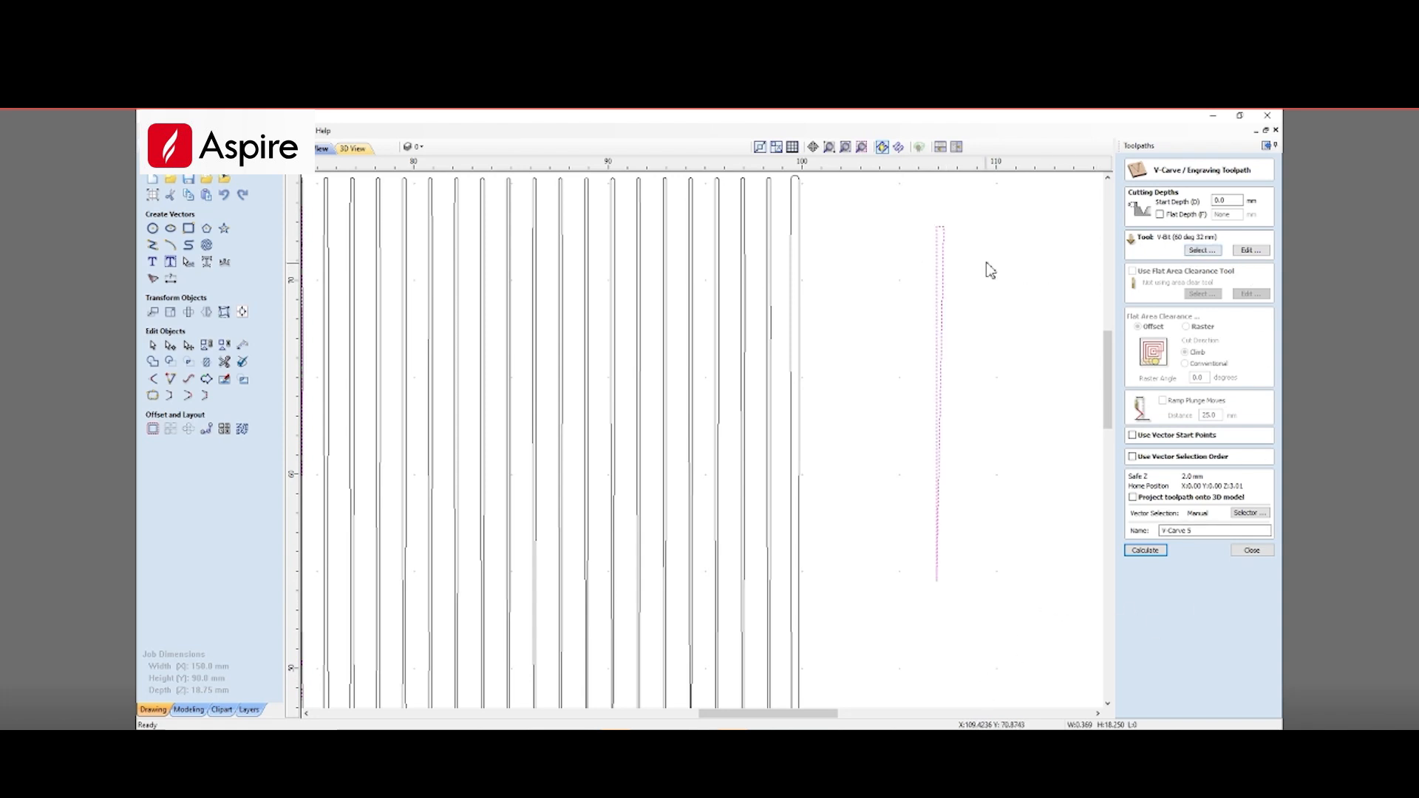
pyautogui.click(1208, 252)
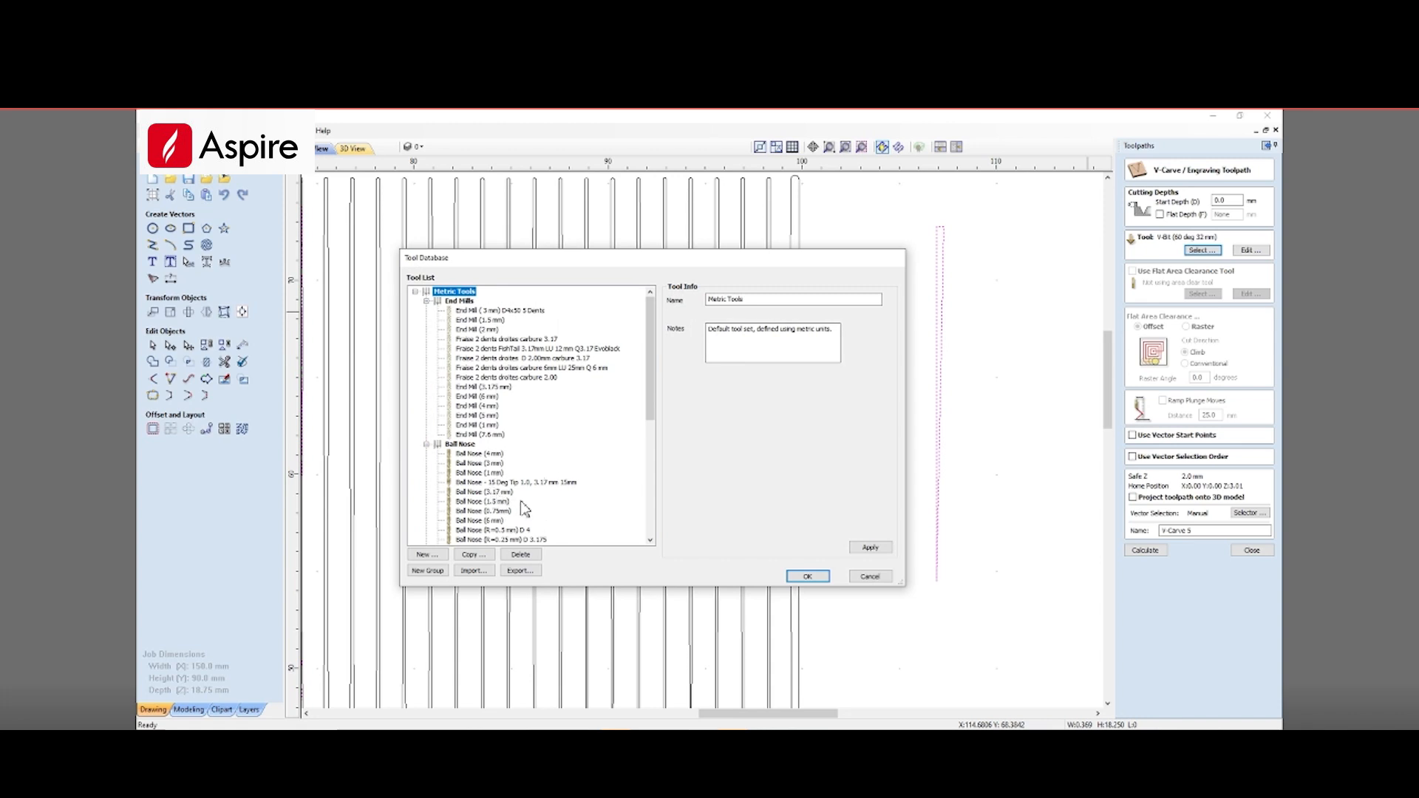
pyautogui.scroll(-5, 525, 508)
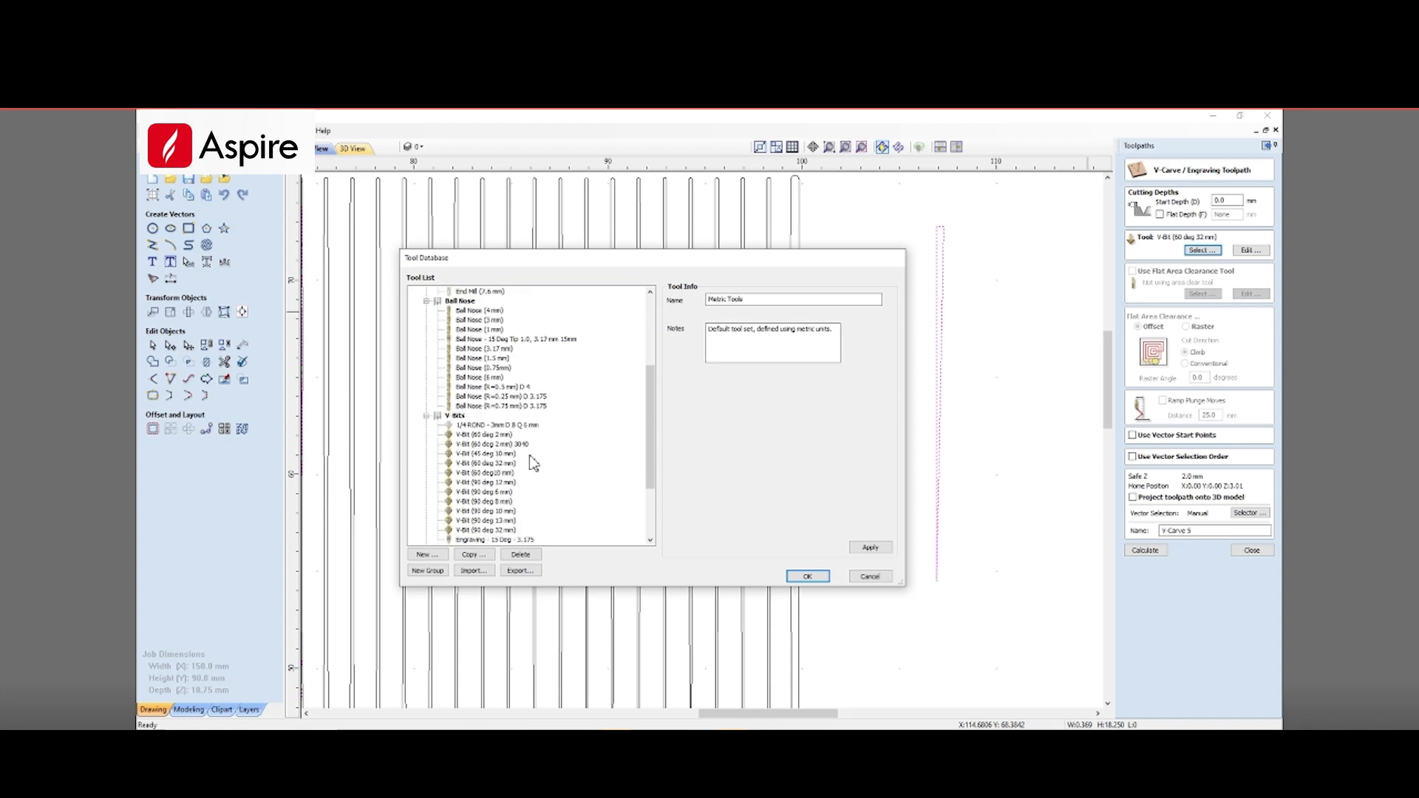
pyautogui.click(492, 463)
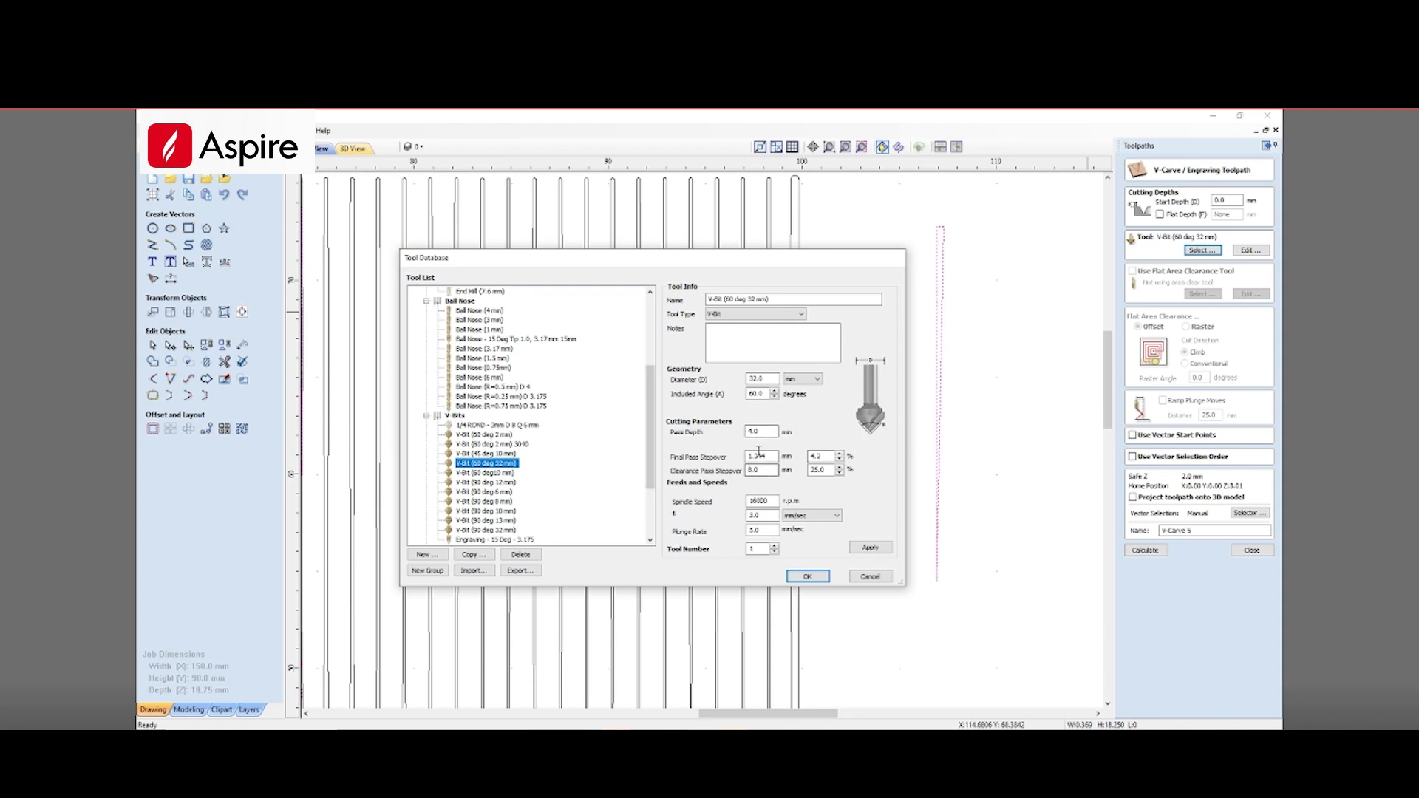
pyautogui.click(832, 515)
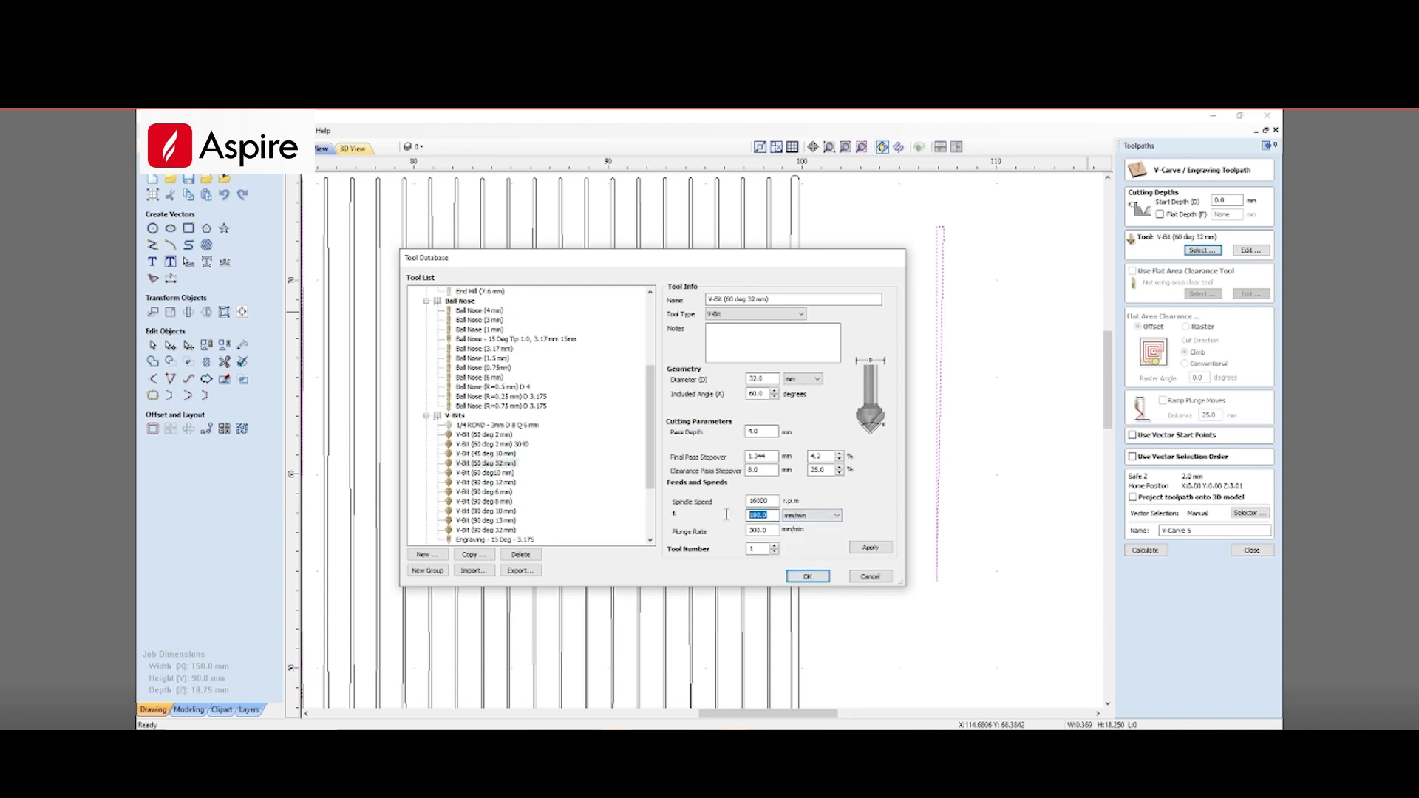
pyautogui.write('100')
pyautogui.click(816, 578)
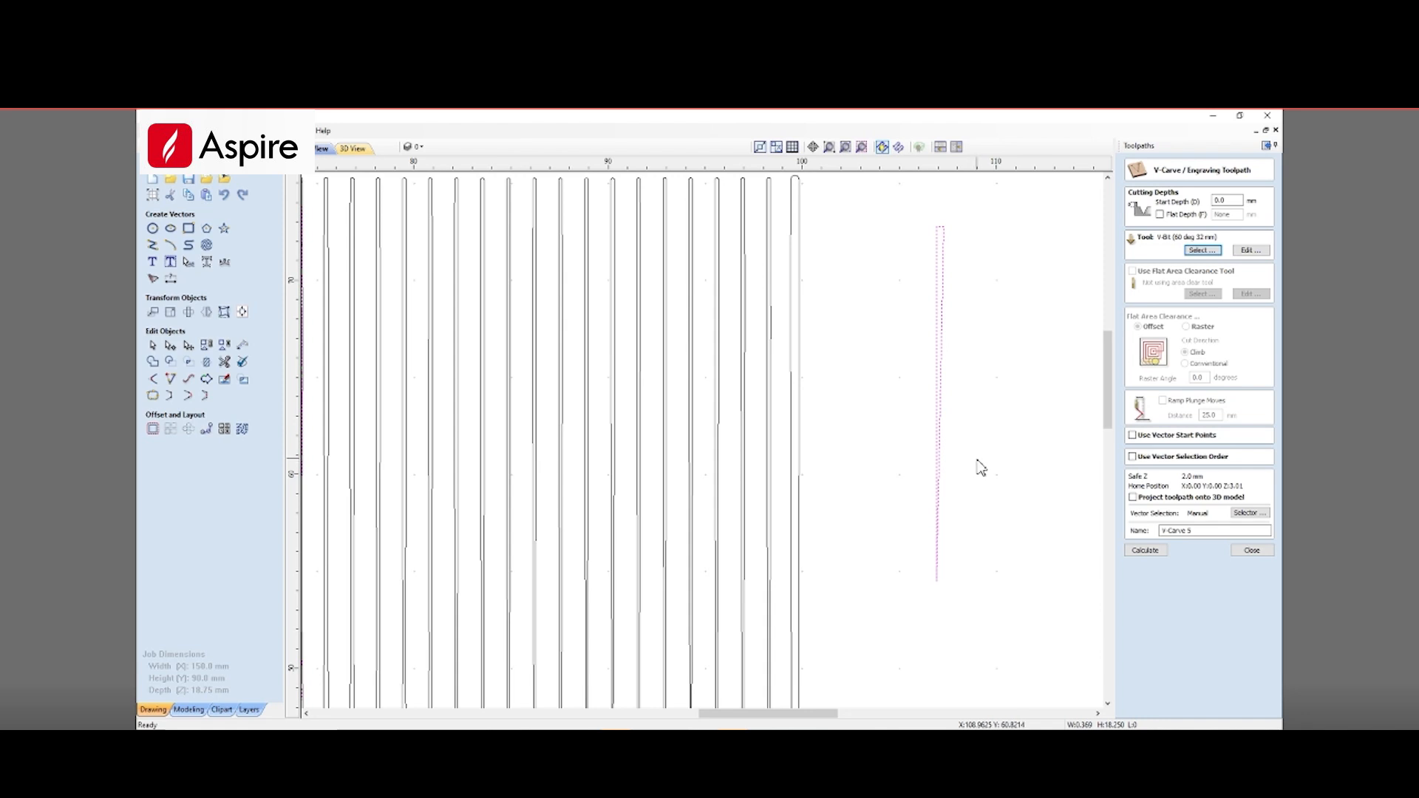
# Calculate the V-carve toolpath for the test wedge and simulate its cut in the material
pyautogui.click(1147, 551)
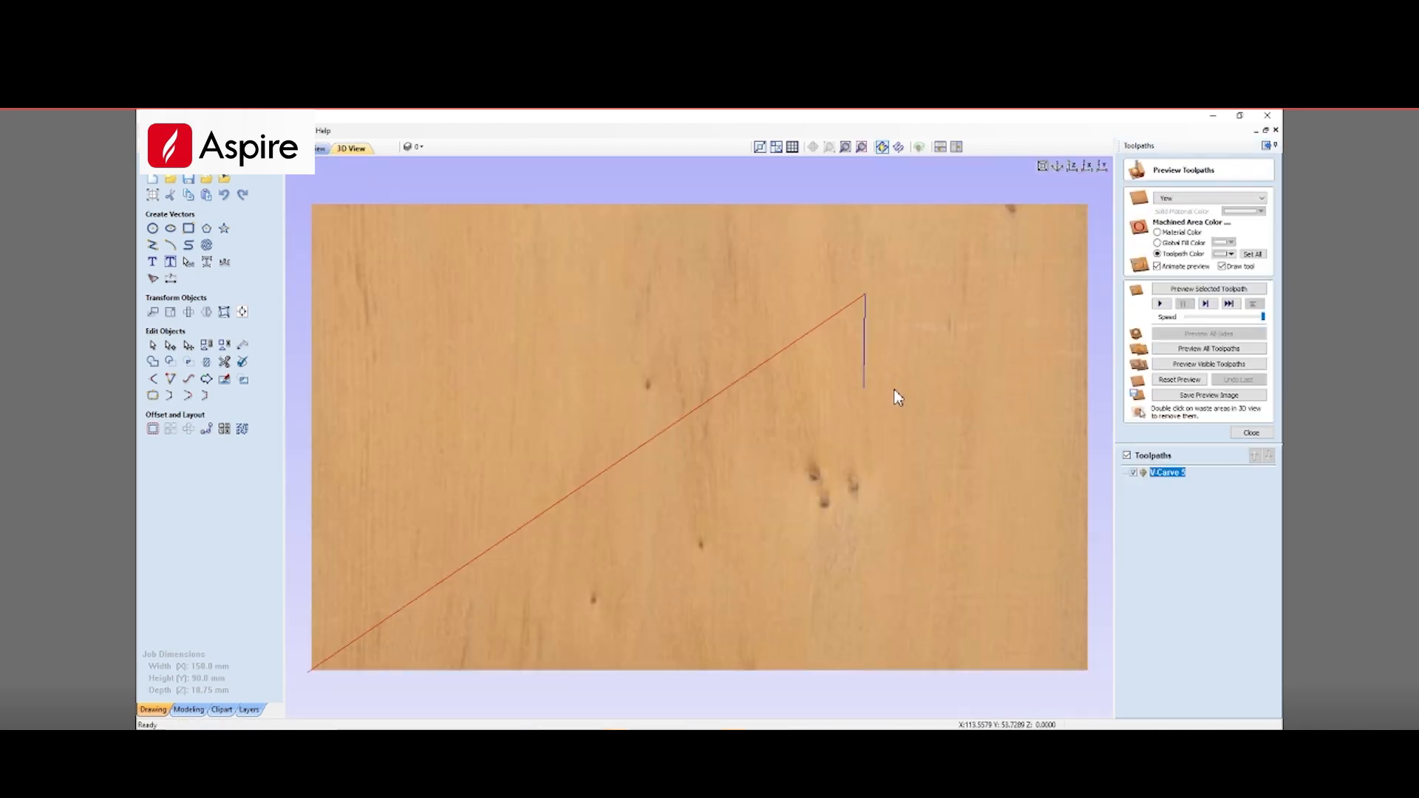
pyautogui.click(1160, 305)
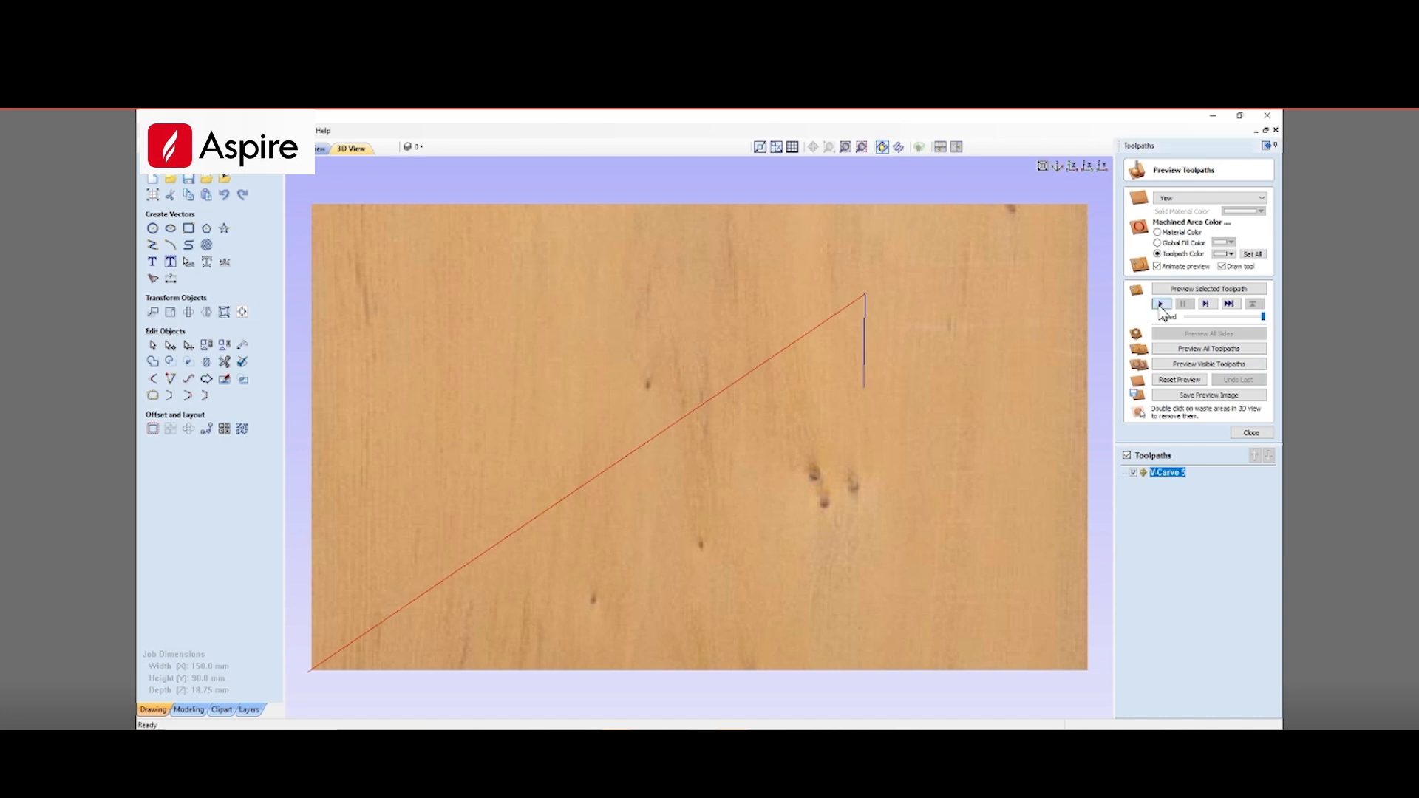
# Examine the carved groove of the test wedge up close, checking how its width and depth taper along its length
pyautogui.scroll(2, 872, 308)
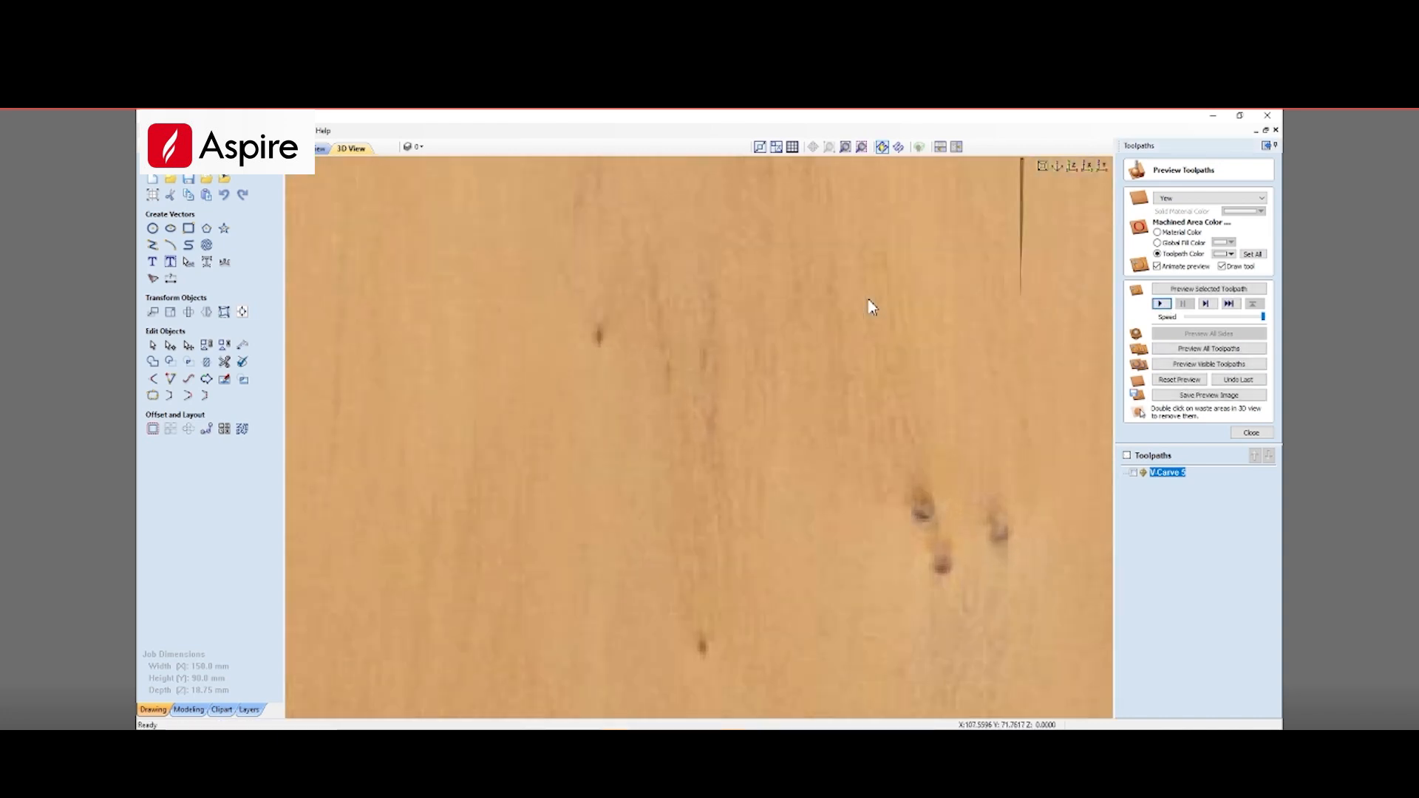
pyautogui.scroll(2, 873, 308)
pyautogui.moveTo(848, 363); pyautogui.dragTo(370, 654, button='middle')
pyautogui.moveTo(842, 336); pyautogui.dragTo(637, 533, button='middle')
pyautogui.scroll(2, 659, 343)
pyautogui.moveTo(635, 298); pyautogui.dragTo(752, 432, button='middle')
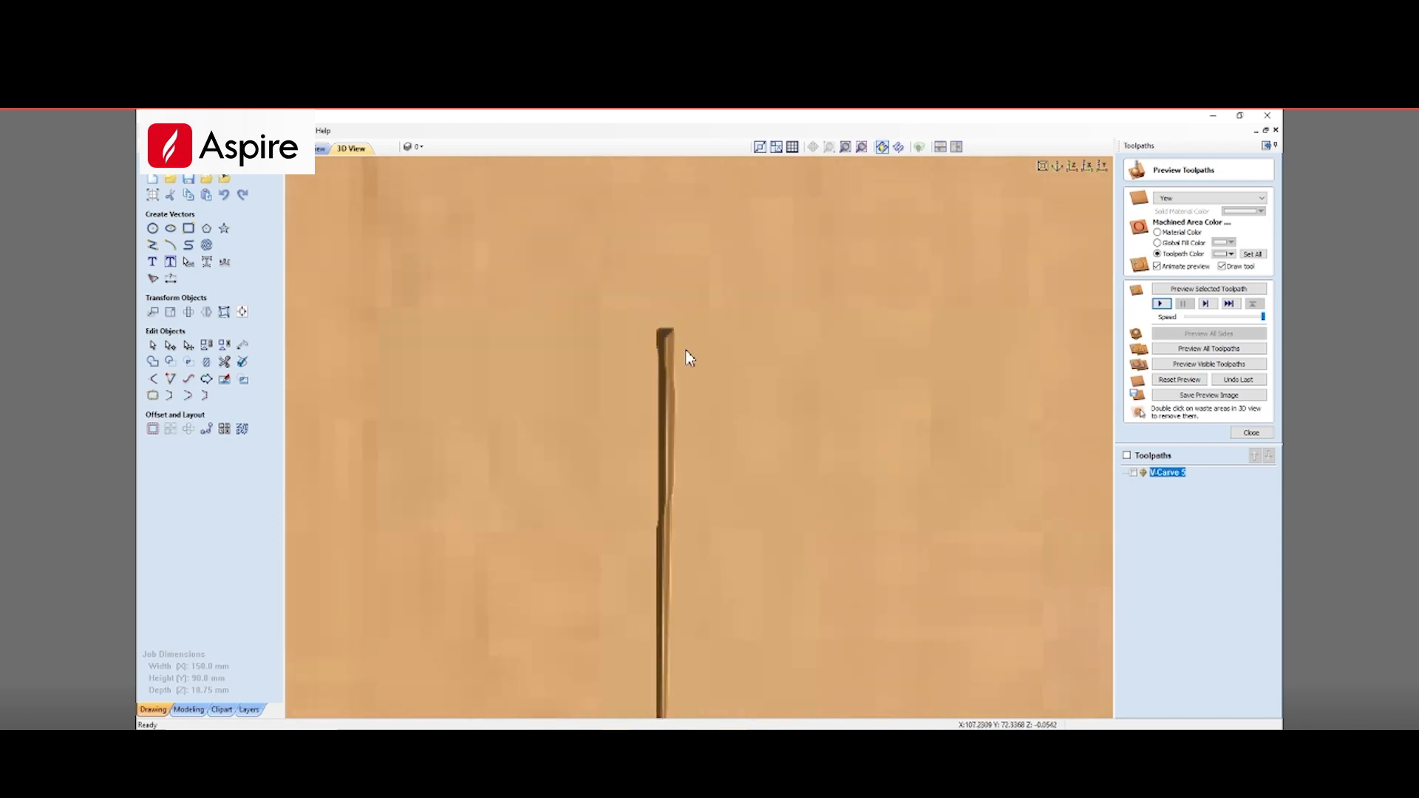
pyautogui.scroll(2, 674, 346)
pyautogui.scroll(-3, 744, 300)
pyautogui.moveTo(743, 299); pyautogui.dragTo(719, 488, button='middle')
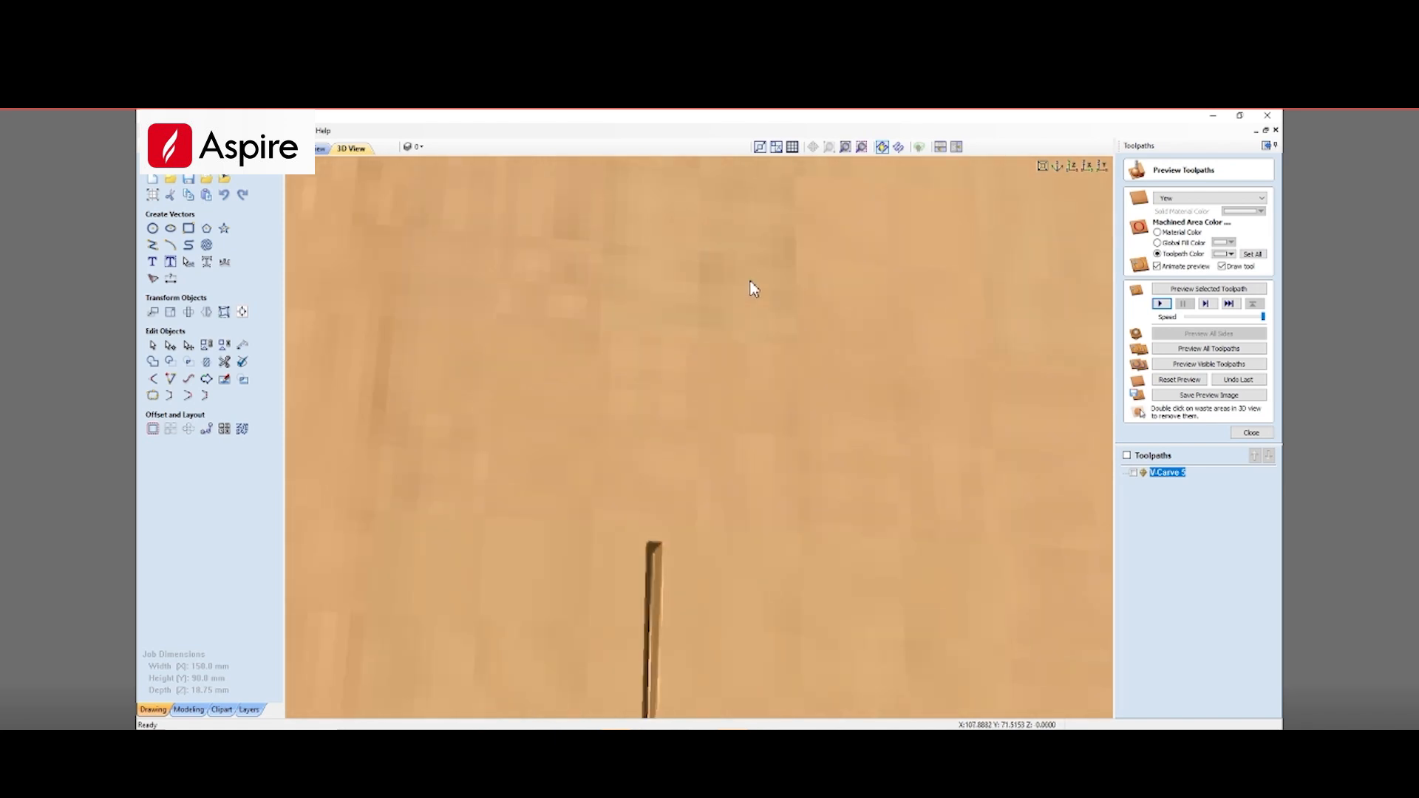
pyautogui.moveTo(726, 384); pyautogui.dragTo(797, 255, button='middle')
pyautogui.moveTo(792, 429); pyautogui.dragTo(791, 387)
pyautogui.moveTo(674, 533); pyautogui.dragTo(757, 177, button='middle')
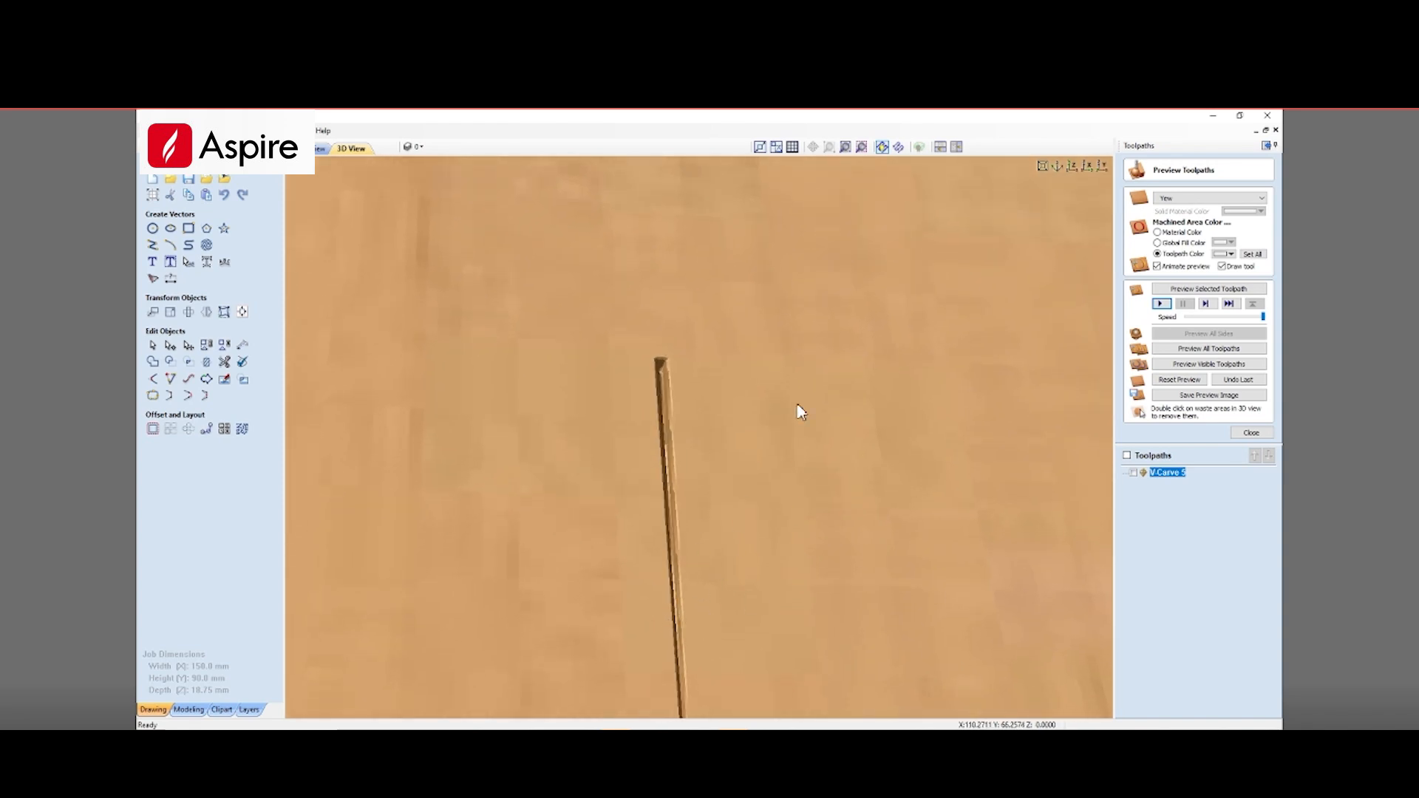
# Recalculate the V-carve toolpath for all the halftone line vectors in place of the test wedge
pyautogui.moveTo(798, 412); pyautogui.dragTo(776, 320, button='middle')
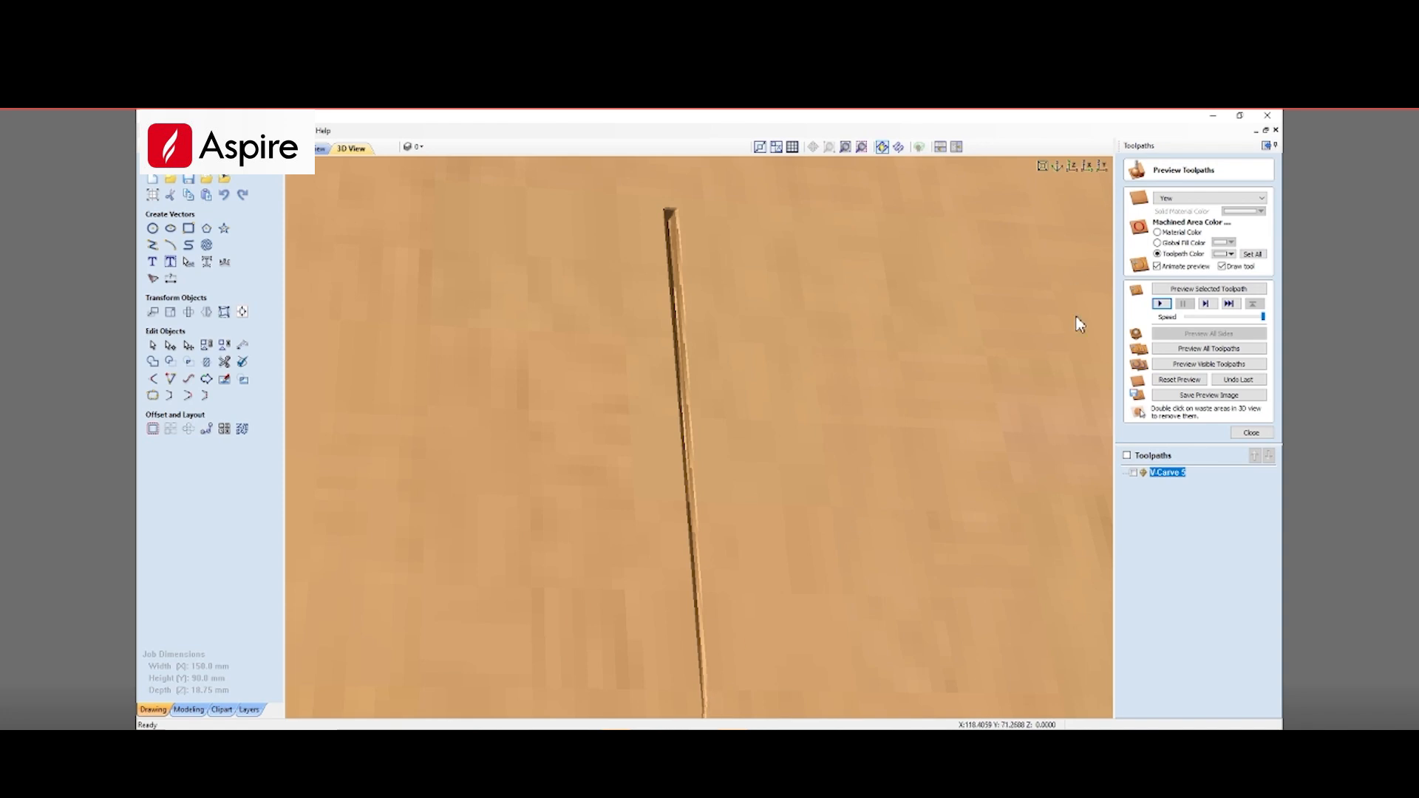
pyautogui.click(1251, 433)
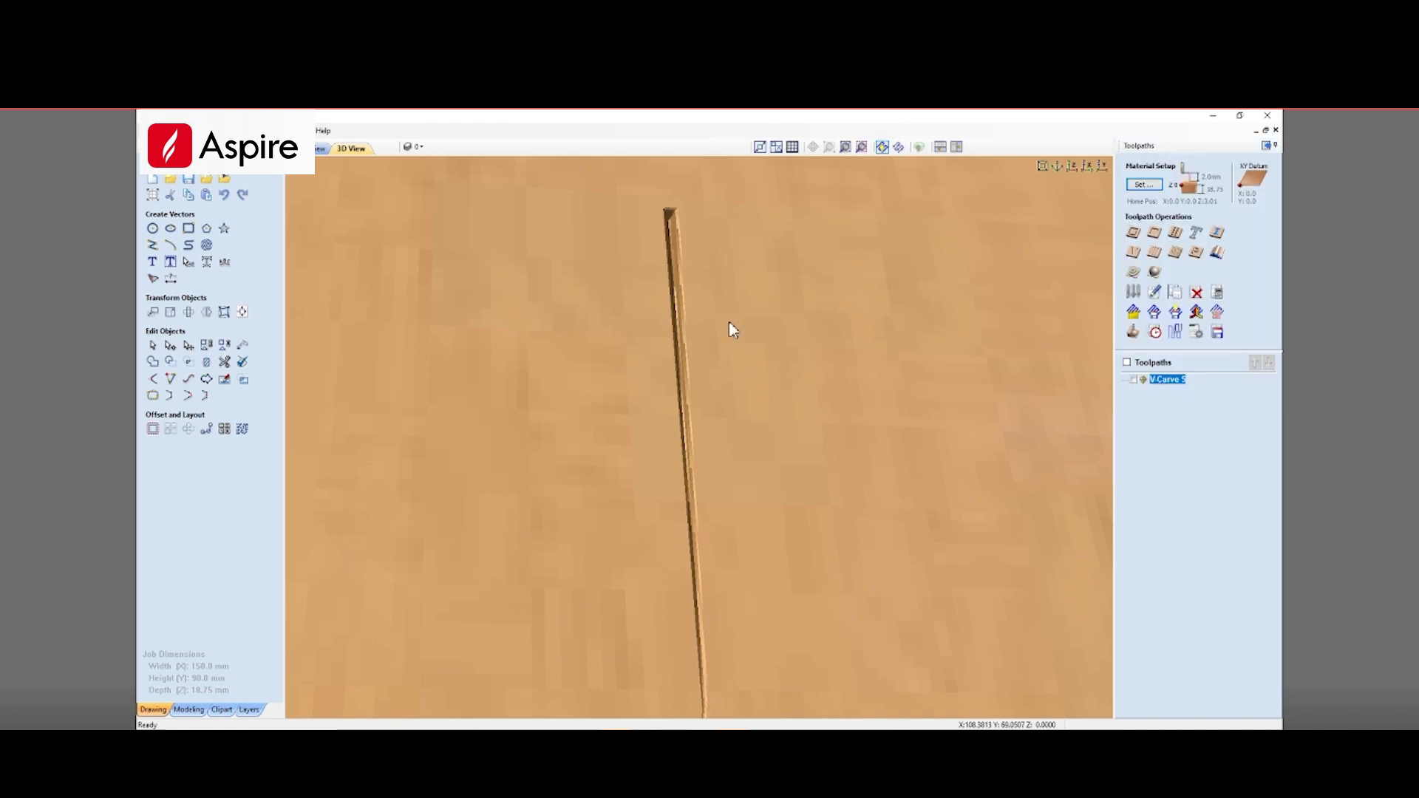
pyautogui.moveTo(1178, 386)
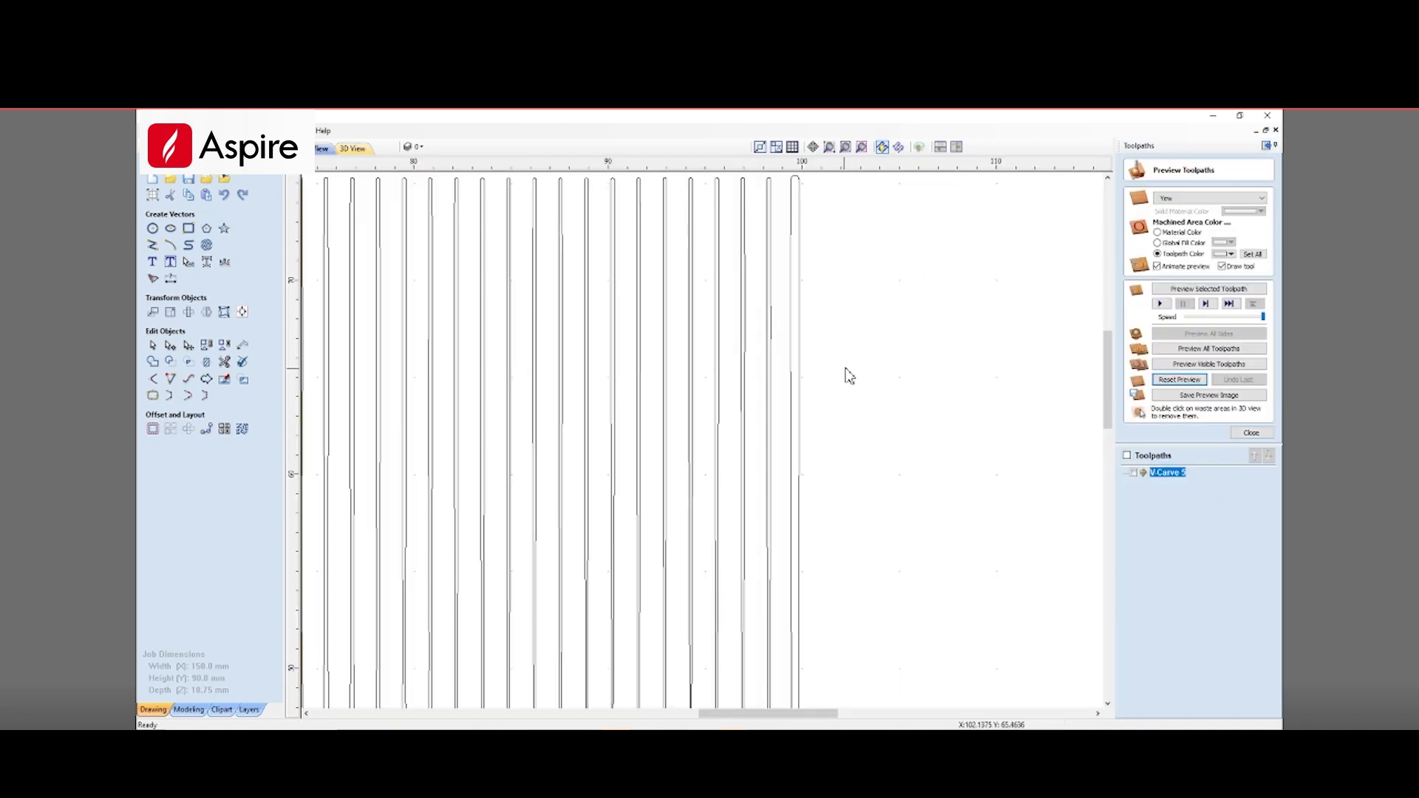
pyautogui.scroll(-2, 862, 382)
pyautogui.scroll(1, 868, 383)
pyautogui.scroll(-4, 875, 385)
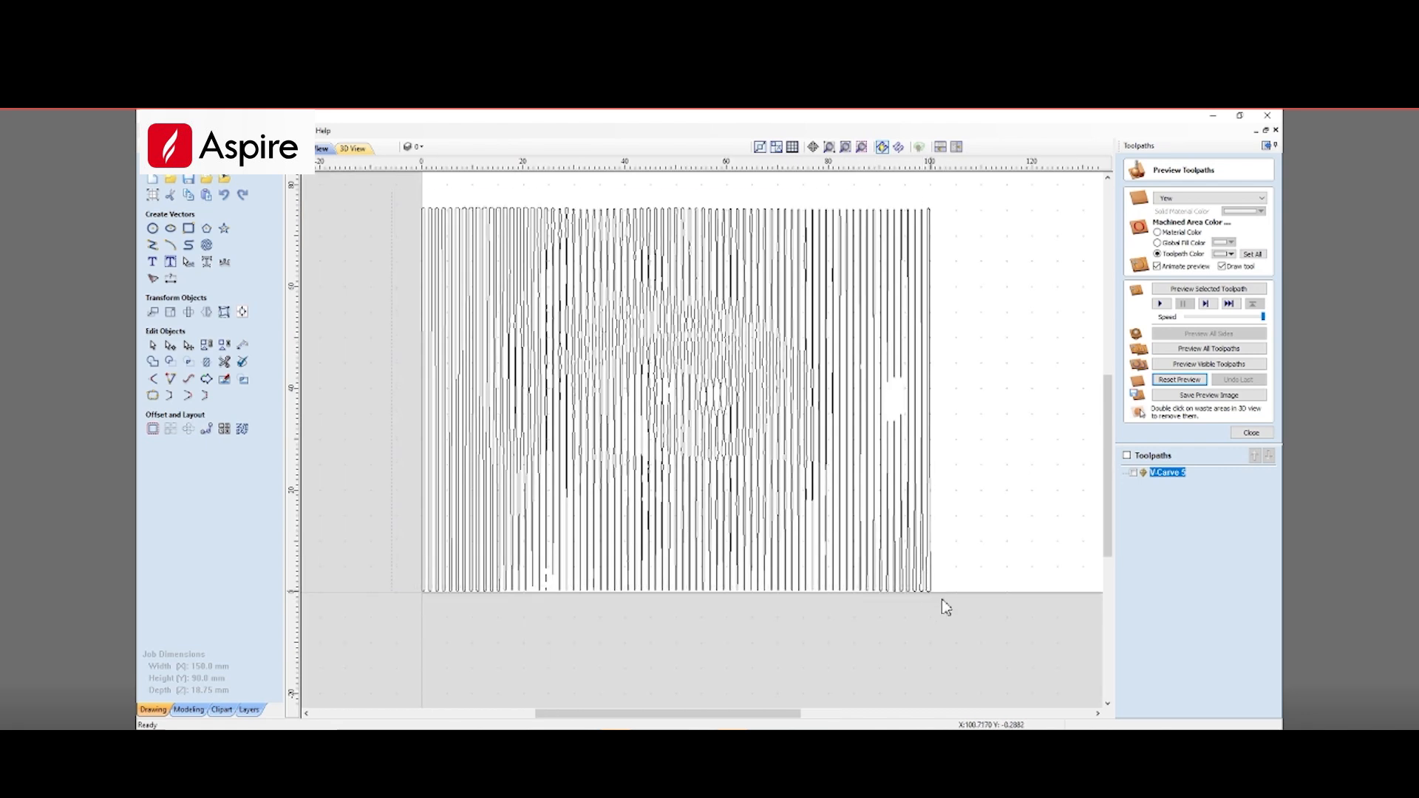
pyautogui.doubleClick(1166, 472)
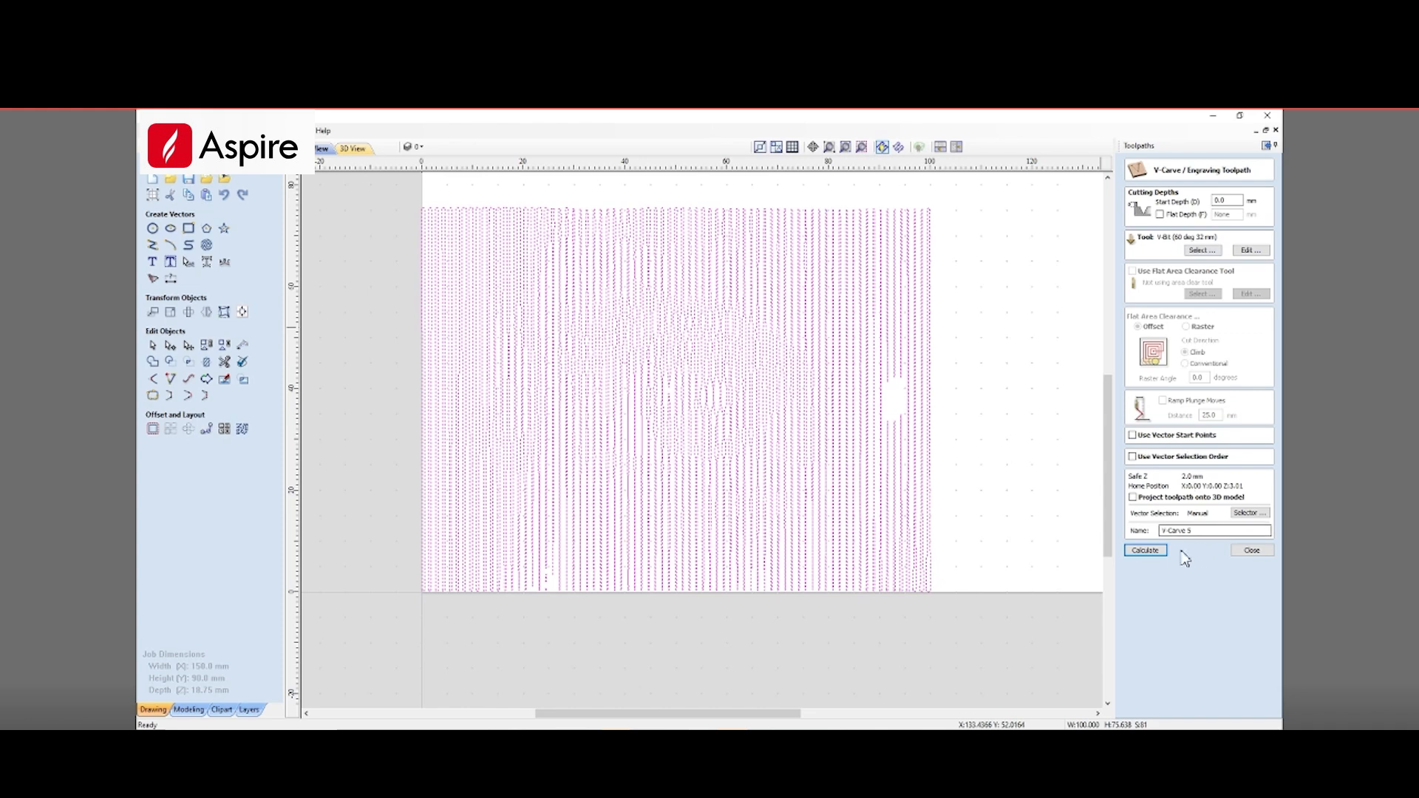
pyautogui.click(1153, 552)
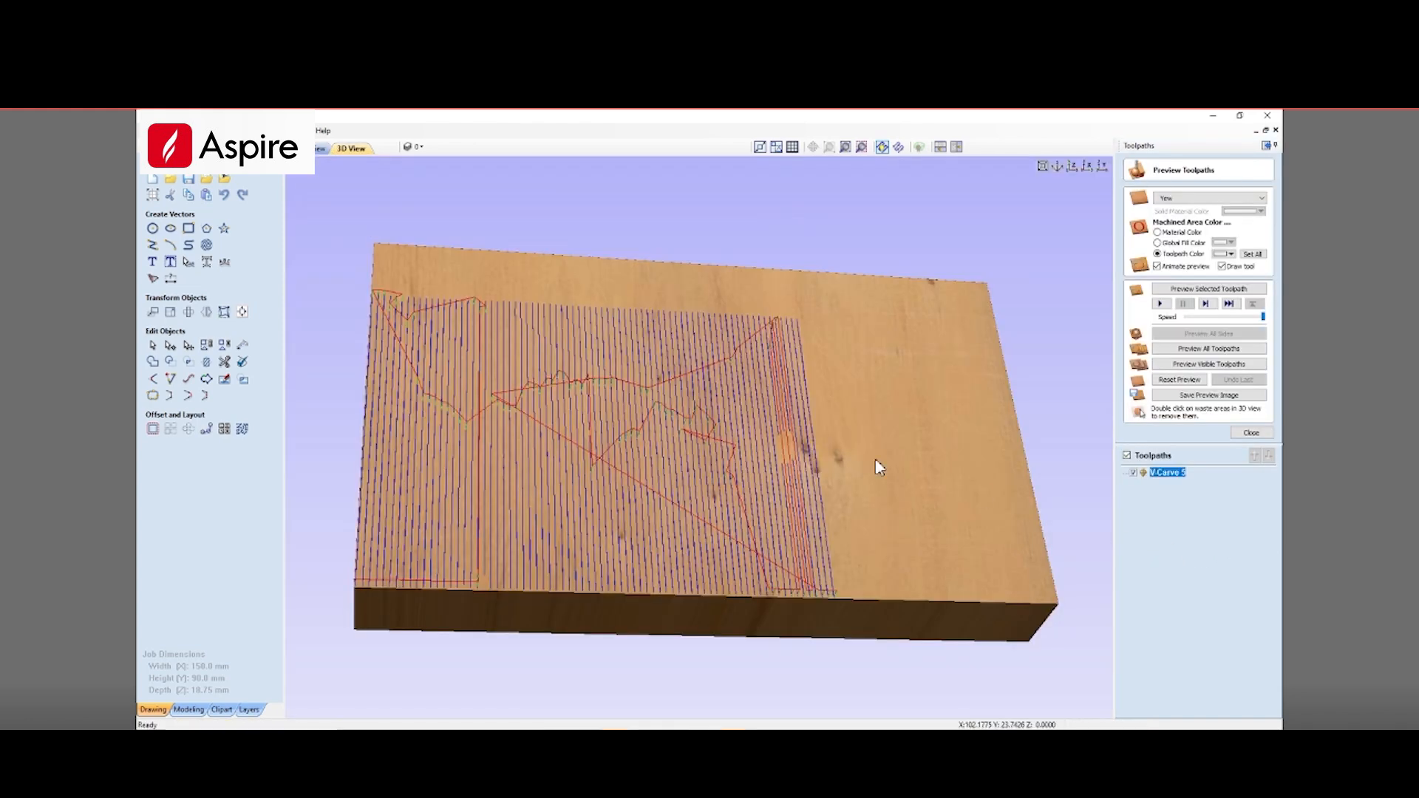
# Simulate the V-carve cut of the halftone lines and inspect the carved grooves around the pupil from above
pyautogui.click(1160, 304)
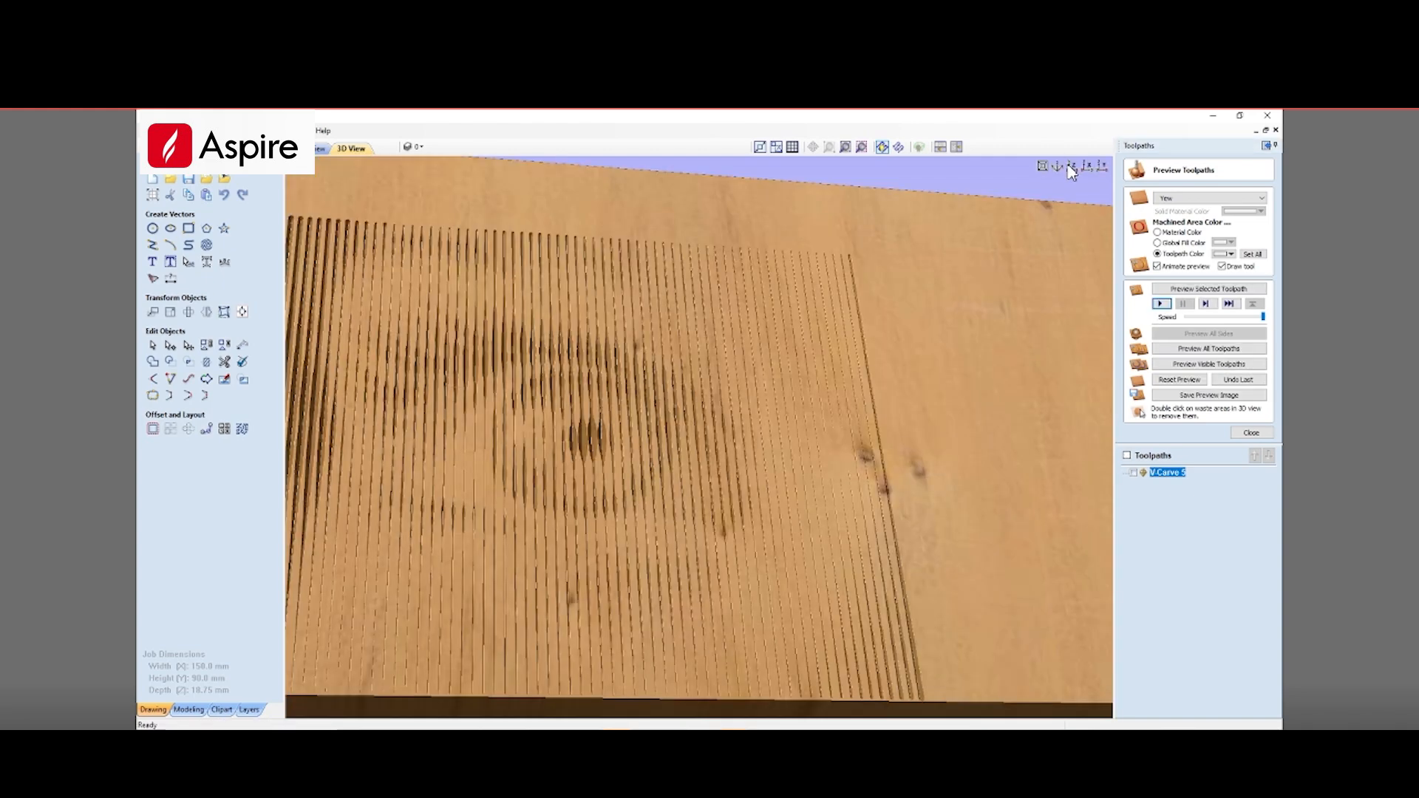
pyautogui.click(1071, 167)
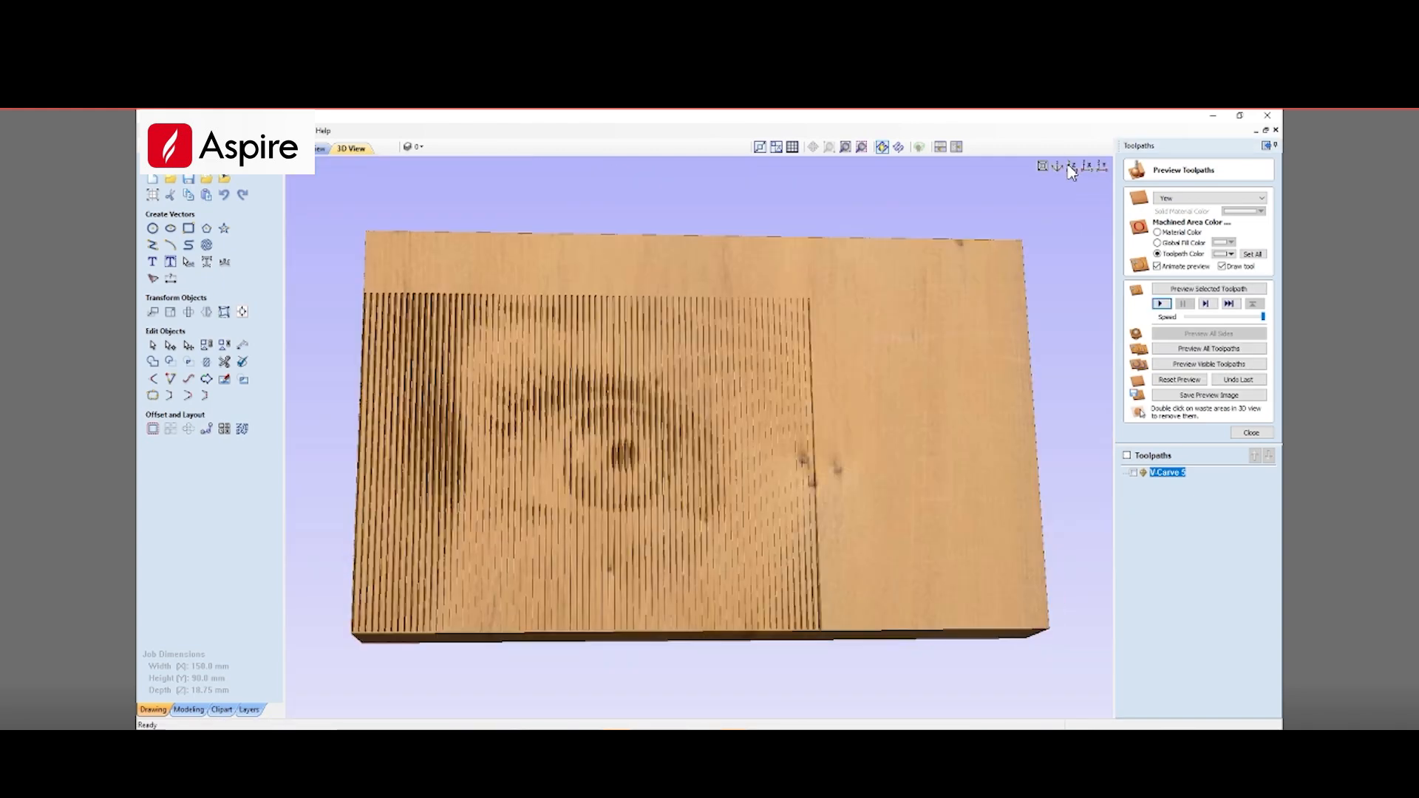
pyautogui.scroll(2, 536, 509)
pyautogui.scroll(2, 536, 509)
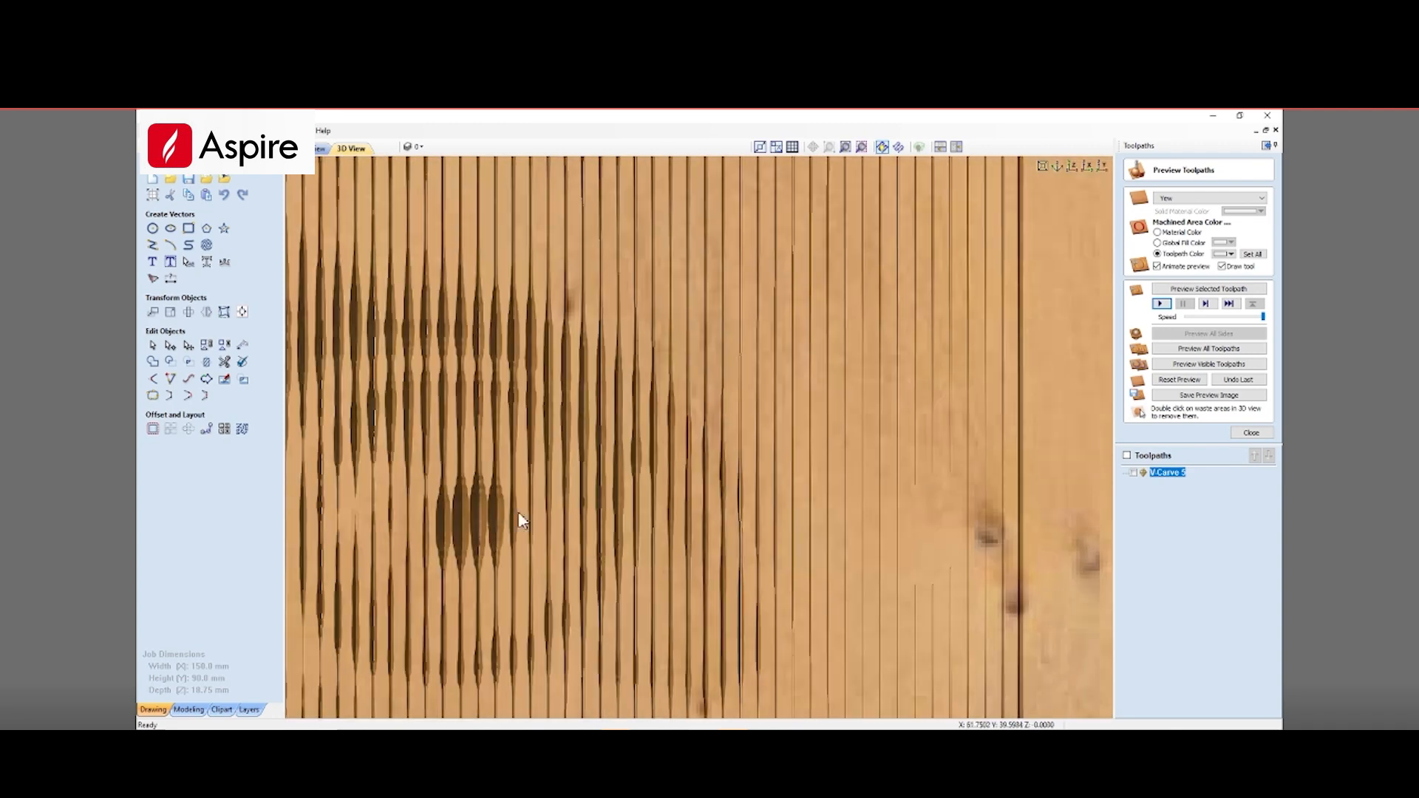
pyautogui.scroll(4, 822, 355)
pyautogui.scroll(3, 884, 342)
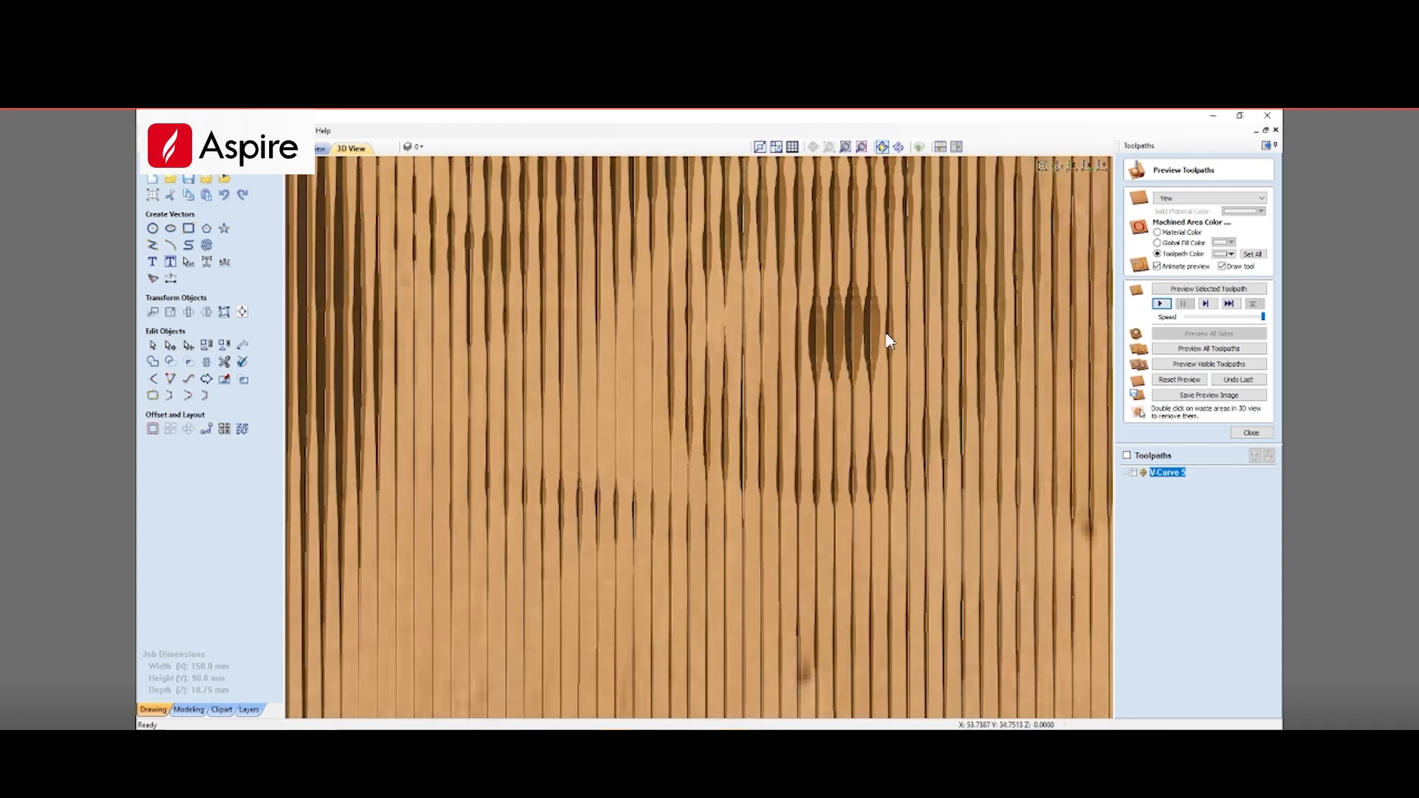
pyautogui.scroll(3, 589, 564)
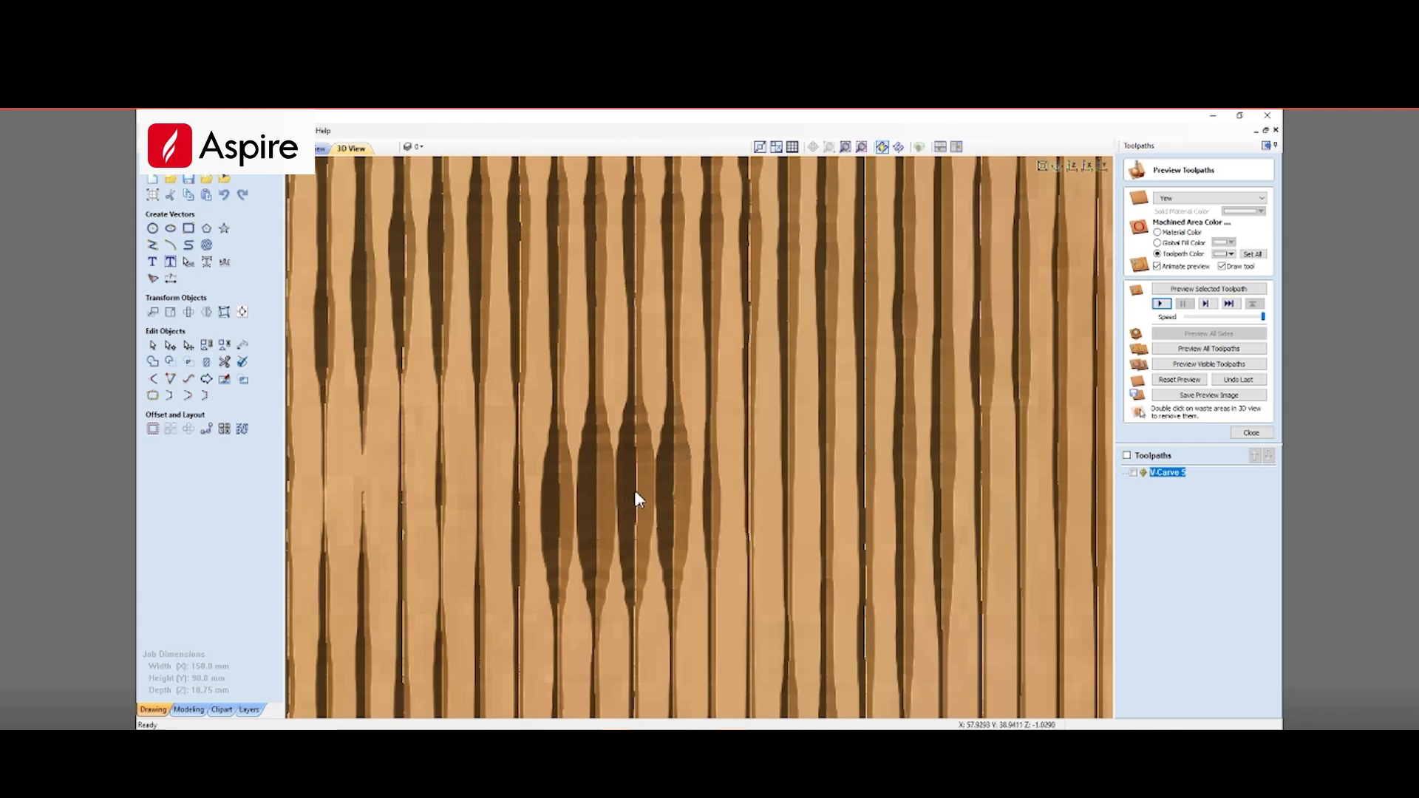
pyautogui.scroll(-6, 640, 499)
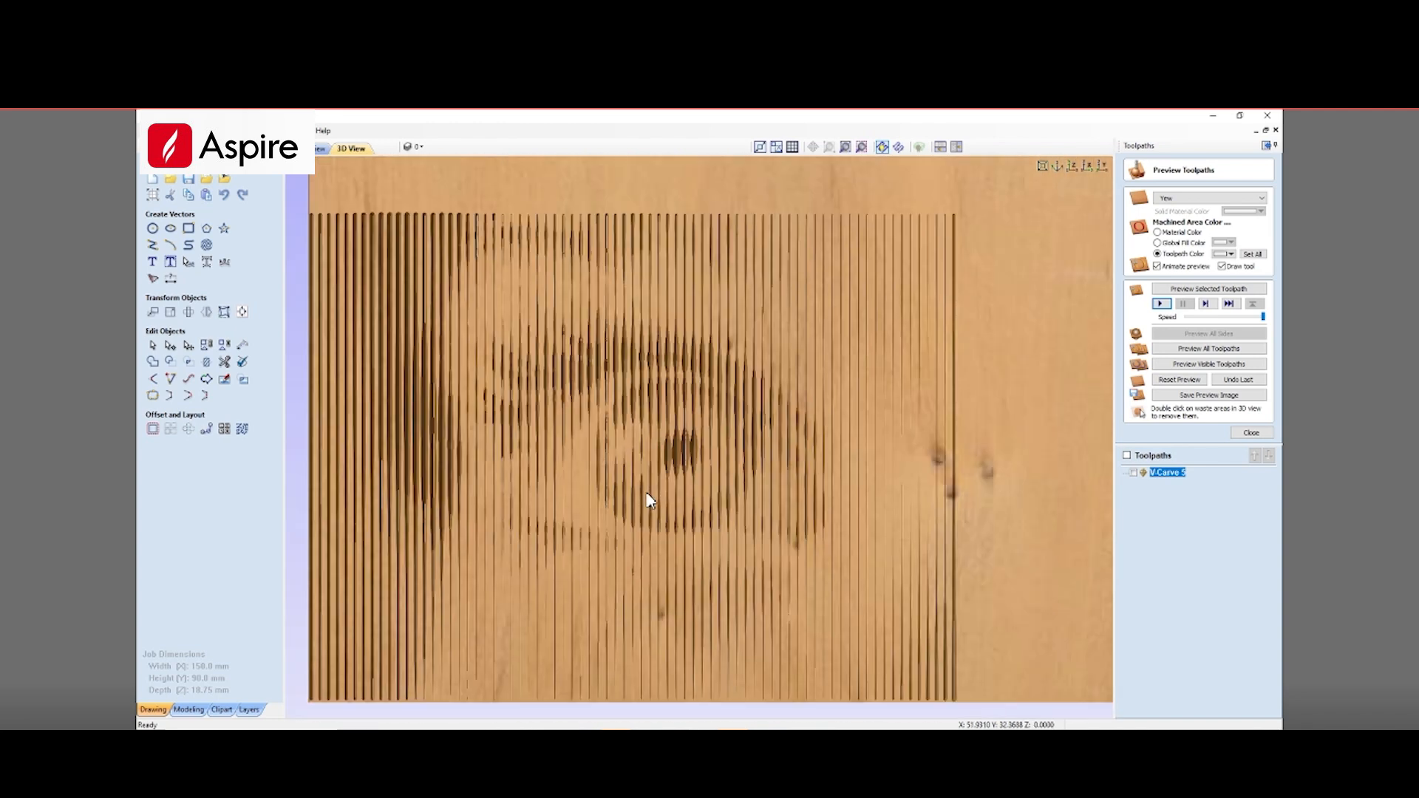
pyautogui.click(1251, 433)
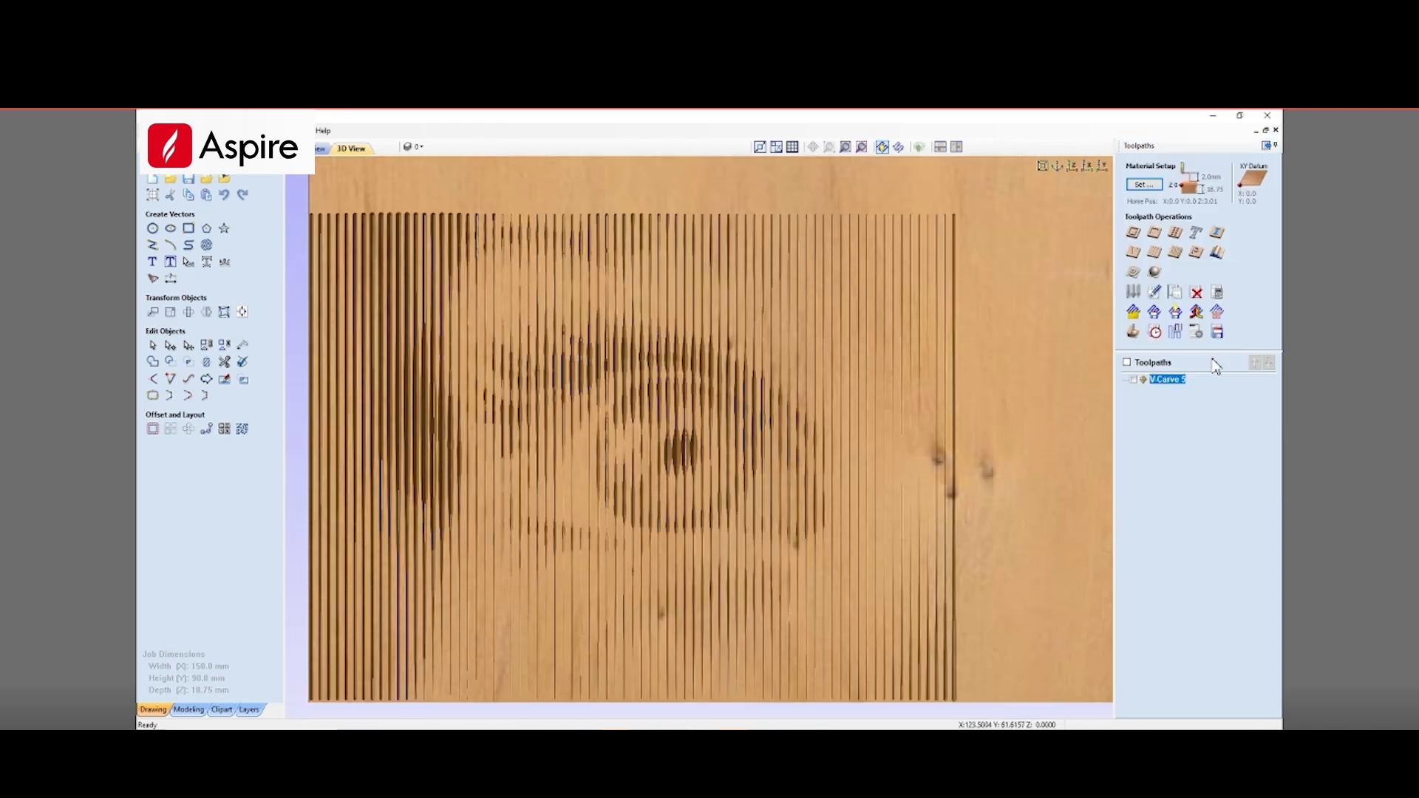
# Set the V-bit's pass depth to 0.5 mm and recalculate the V-carve toolpath of the halftone lines
pyautogui.doubleClick(1165, 381)
pyautogui.click(1251, 250)
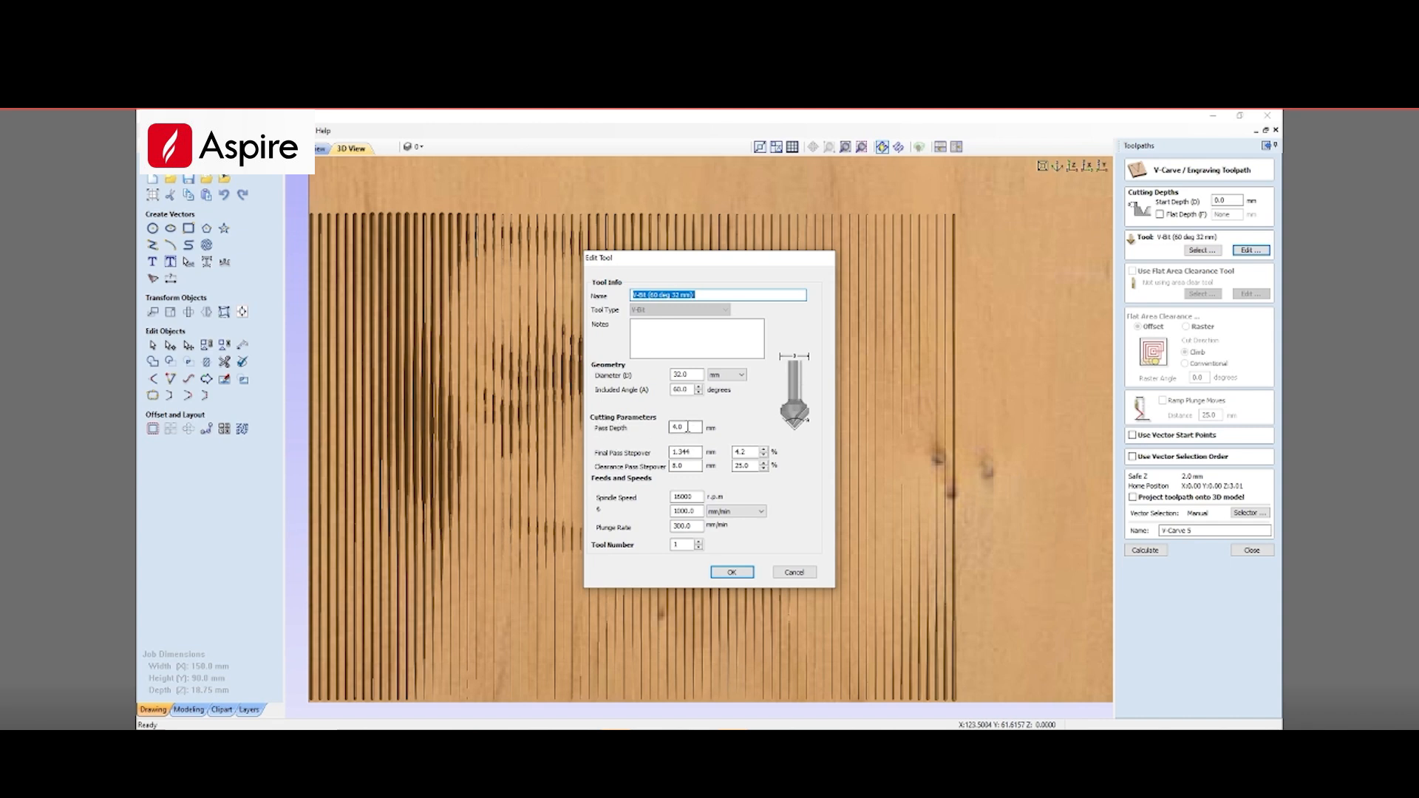
pyautogui.doubleClick(693, 426)
pyautogui.click(732, 572)
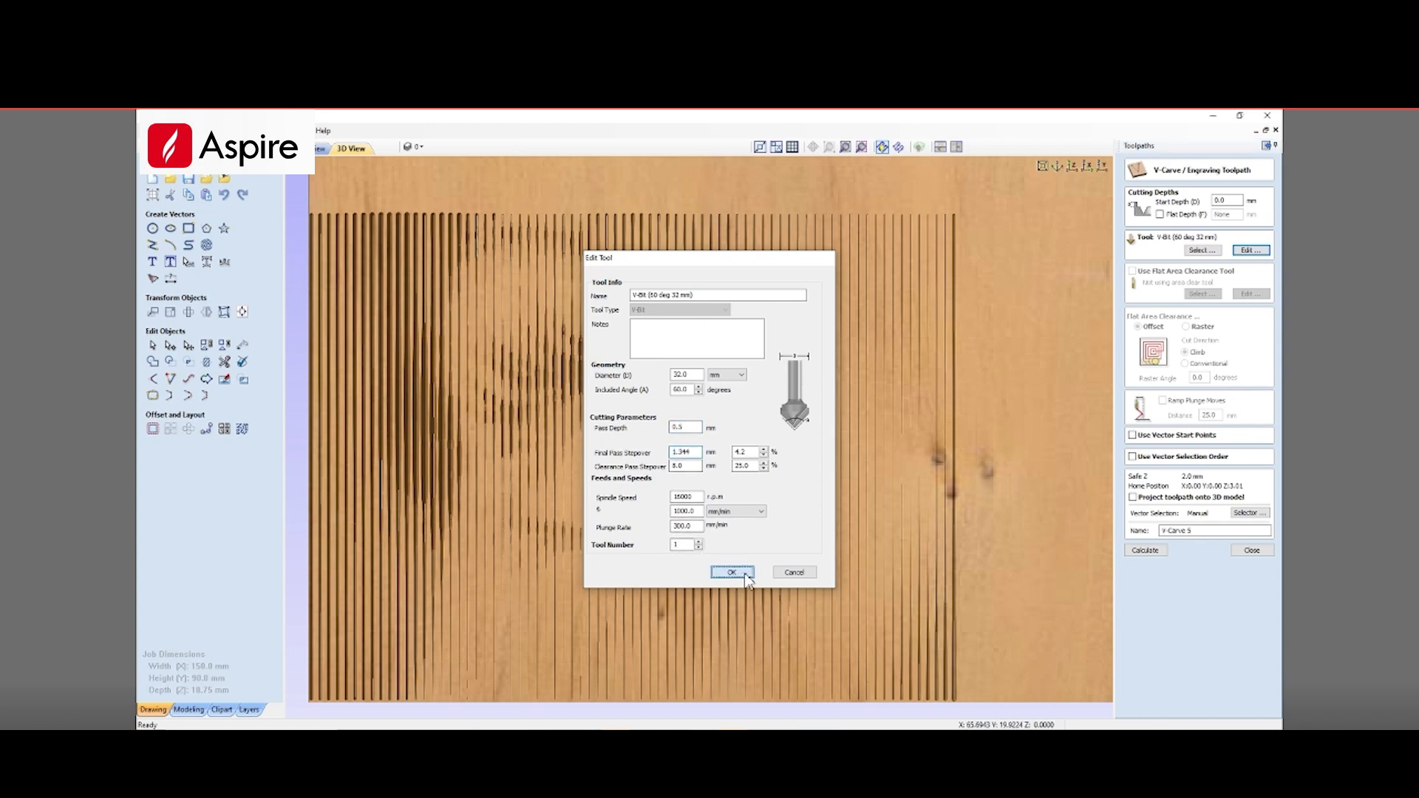
pyautogui.click(1144, 552)
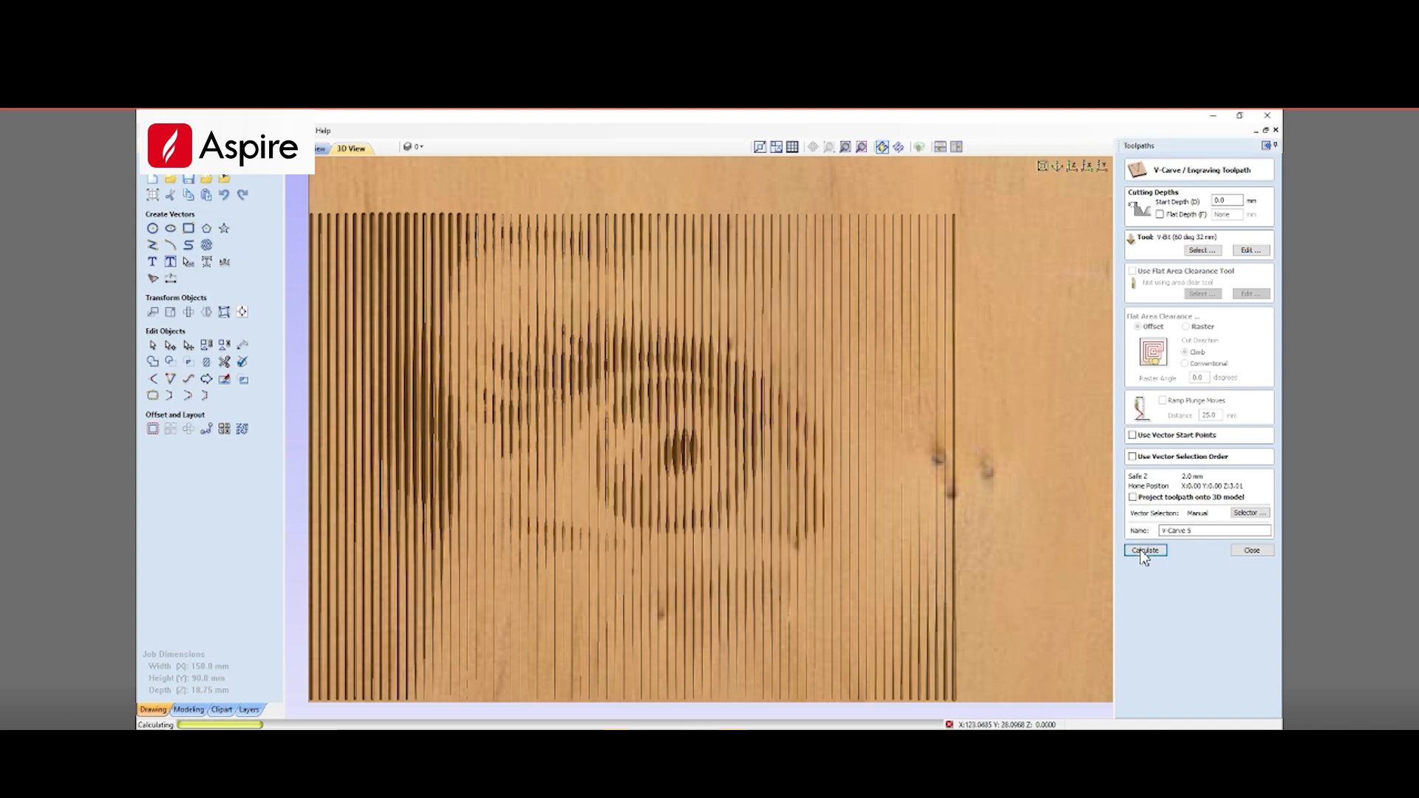
# Examine the toolpath passes inside the wide grooves around the pupil up close
pyautogui.scroll(3, 693, 468)
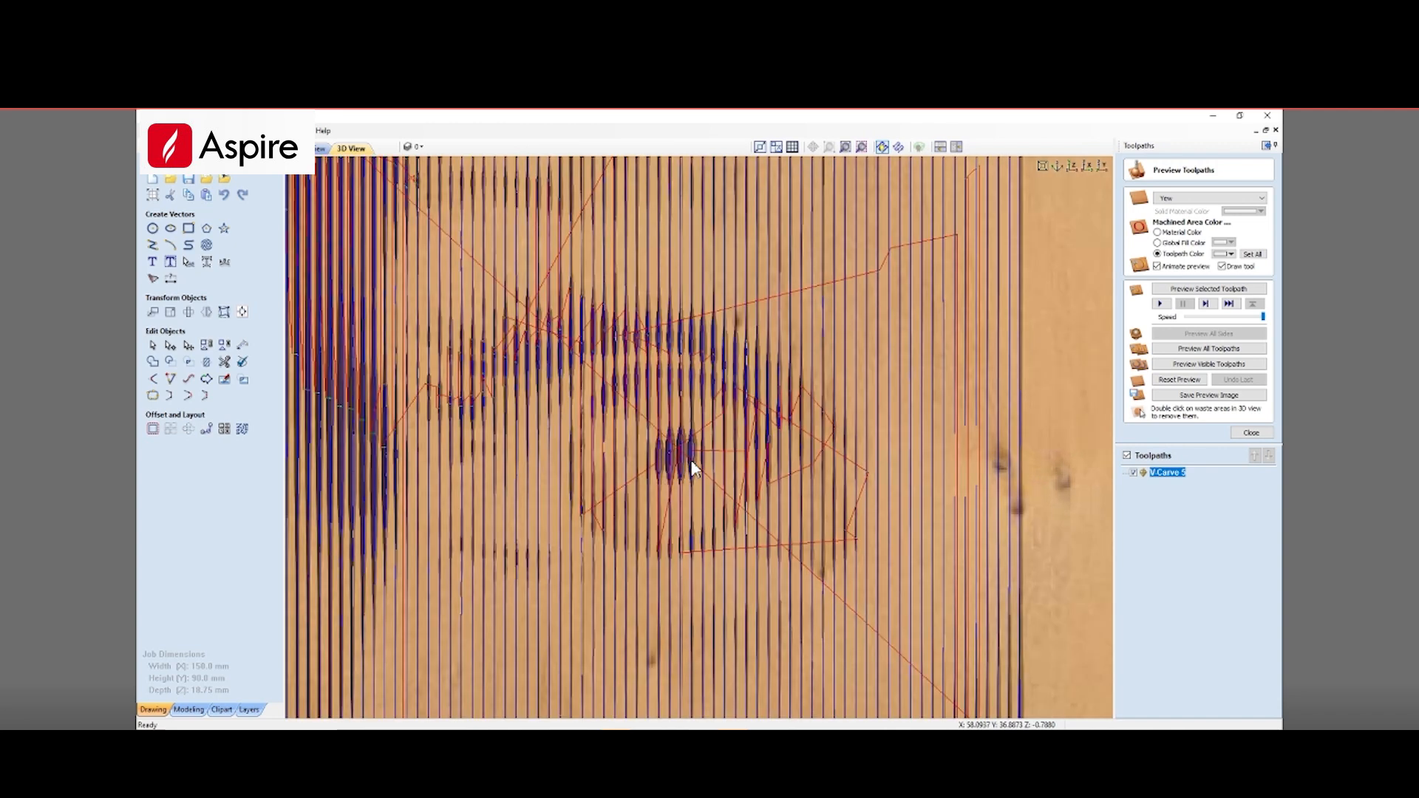
pyautogui.scroll(8, 694, 468)
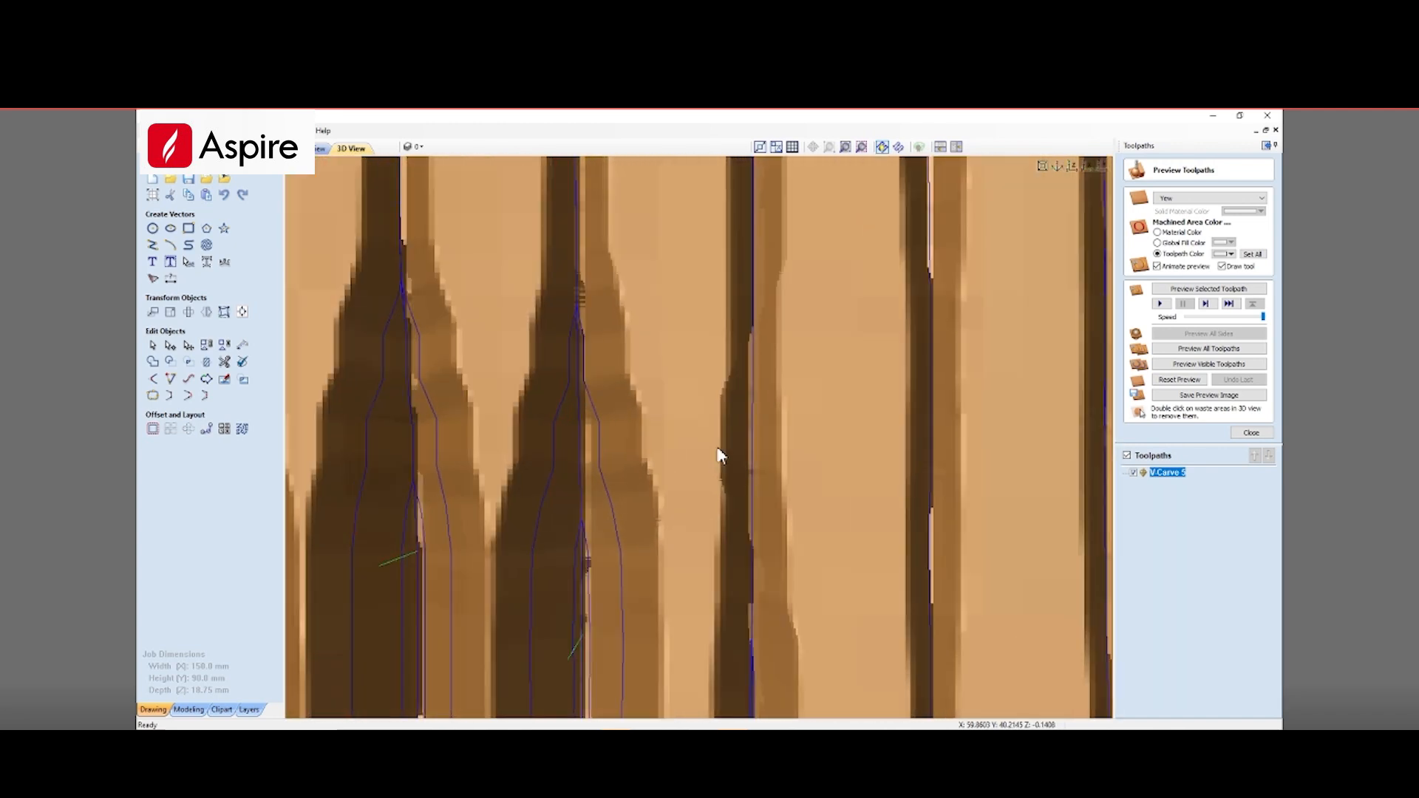
pyautogui.scroll(6, 721, 454)
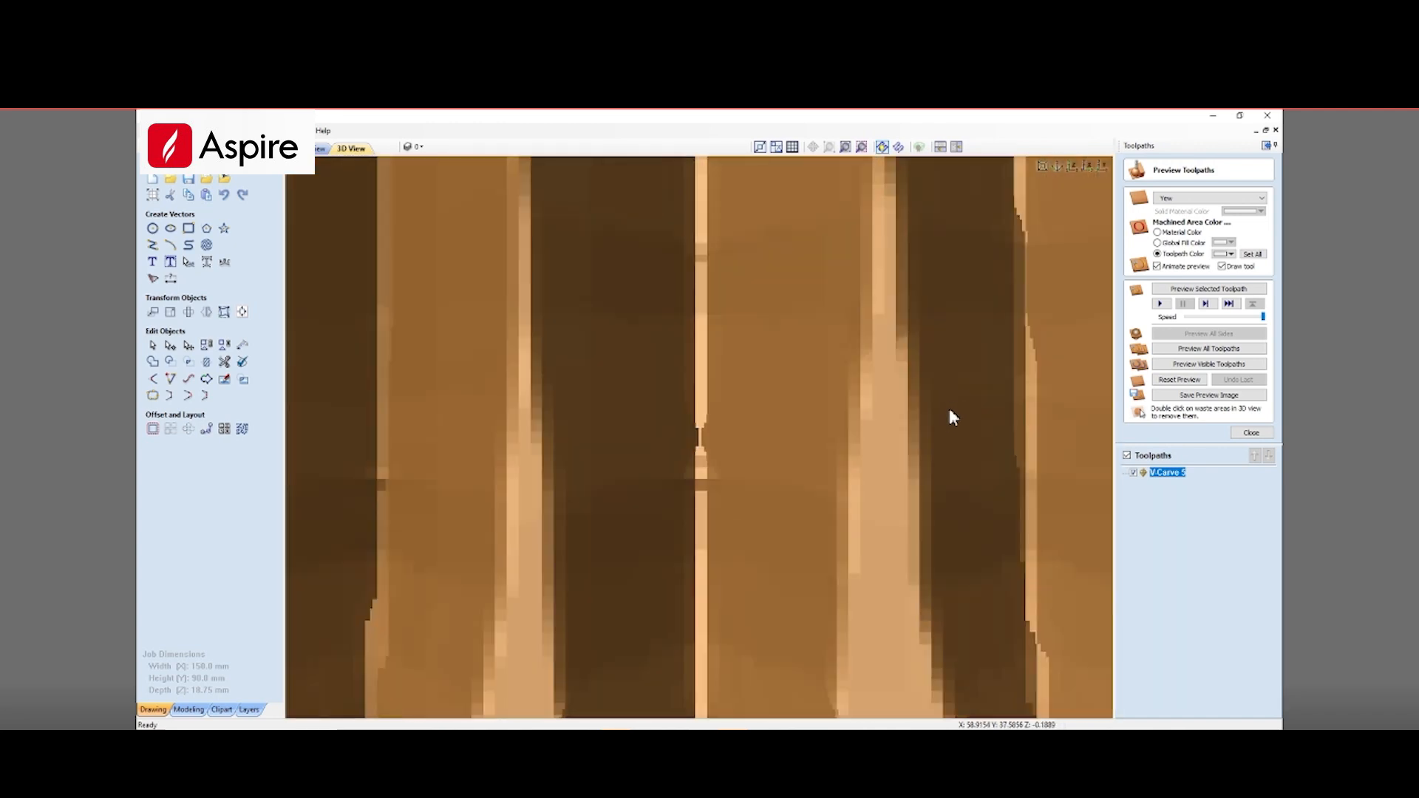
pyautogui.scroll(-6, 951, 381)
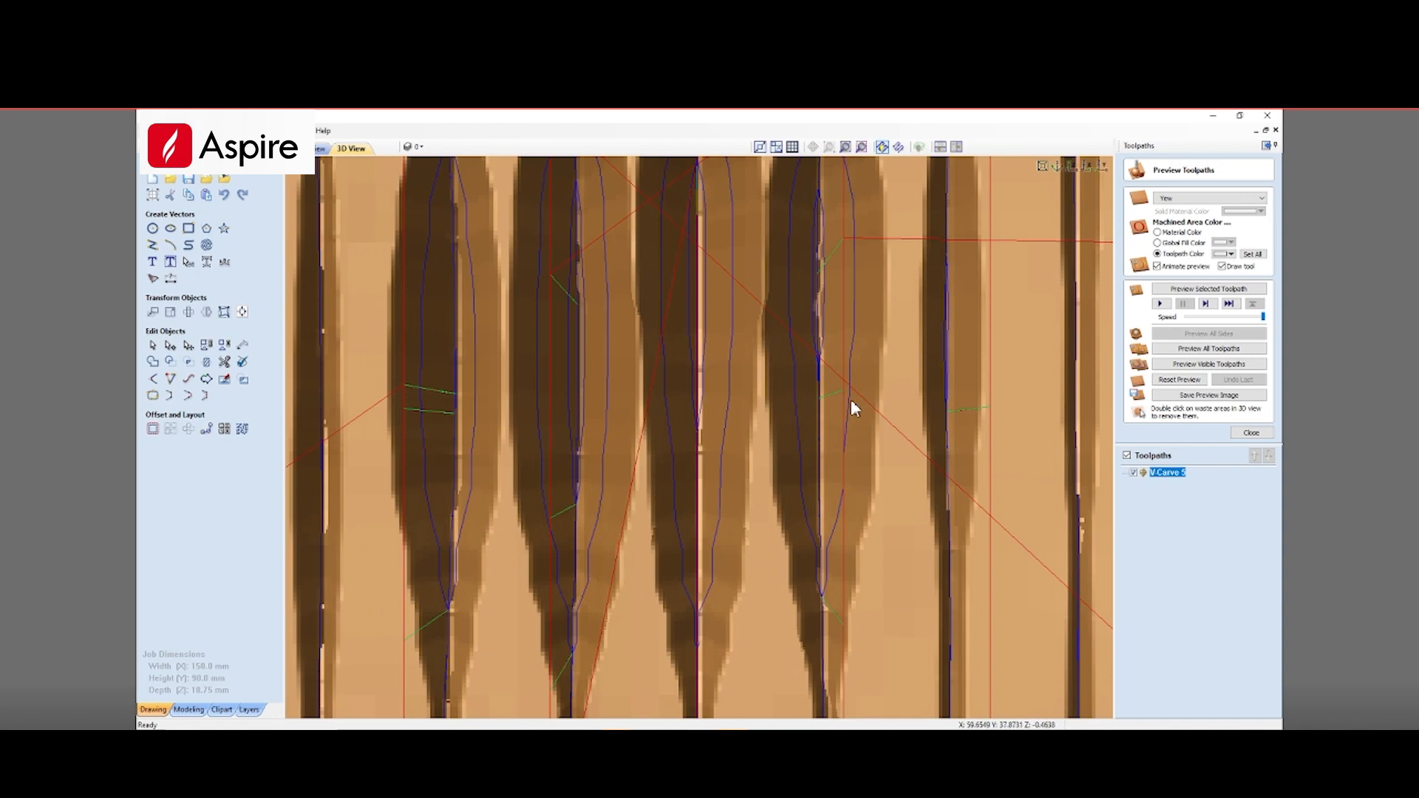
pyautogui.scroll(3, 836, 398)
pyautogui.scroll(-5, 956, 402)
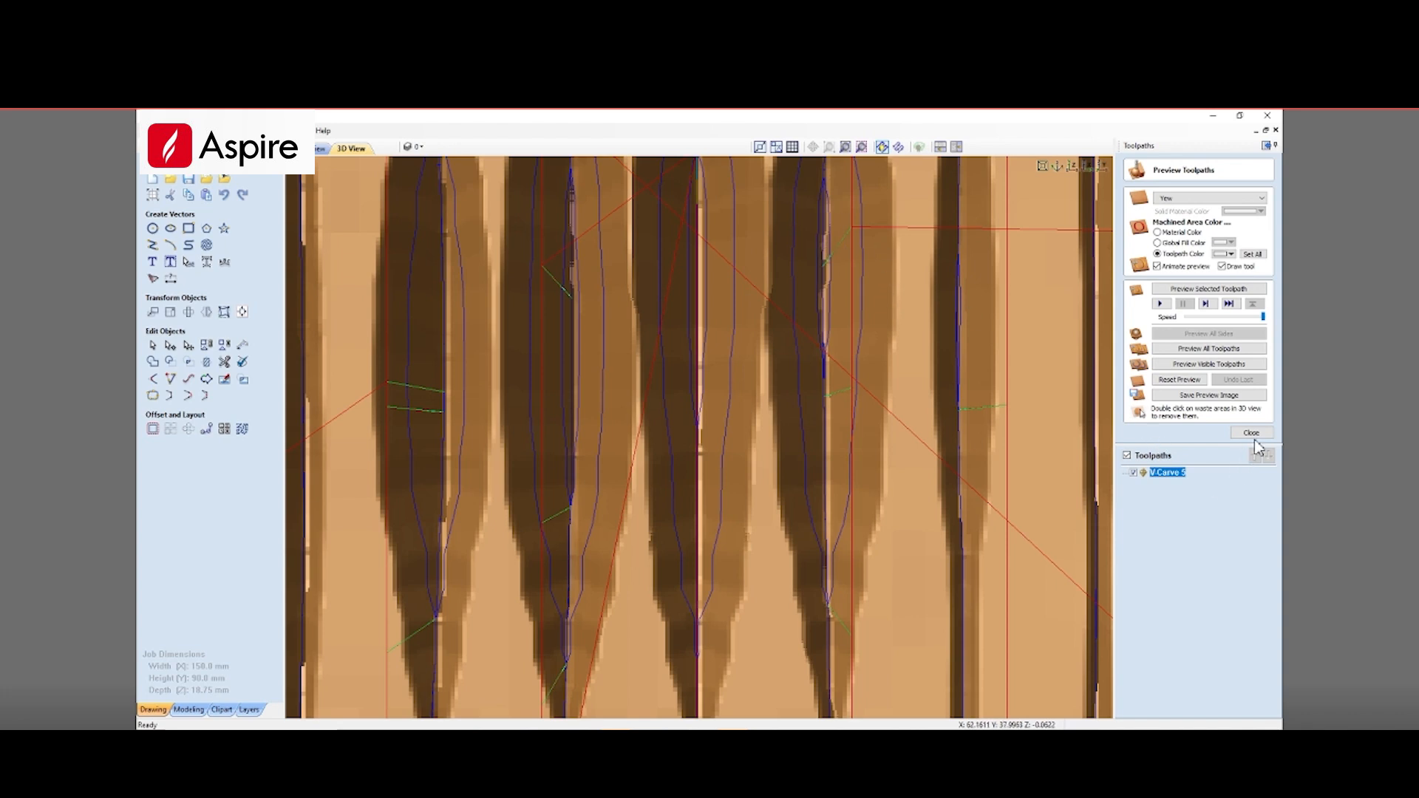
# Set the V-bit's pass depth to 5 mm and recalculate the V-carve toolpath of the halftone lines
pyautogui.doubleClick(1168, 475)
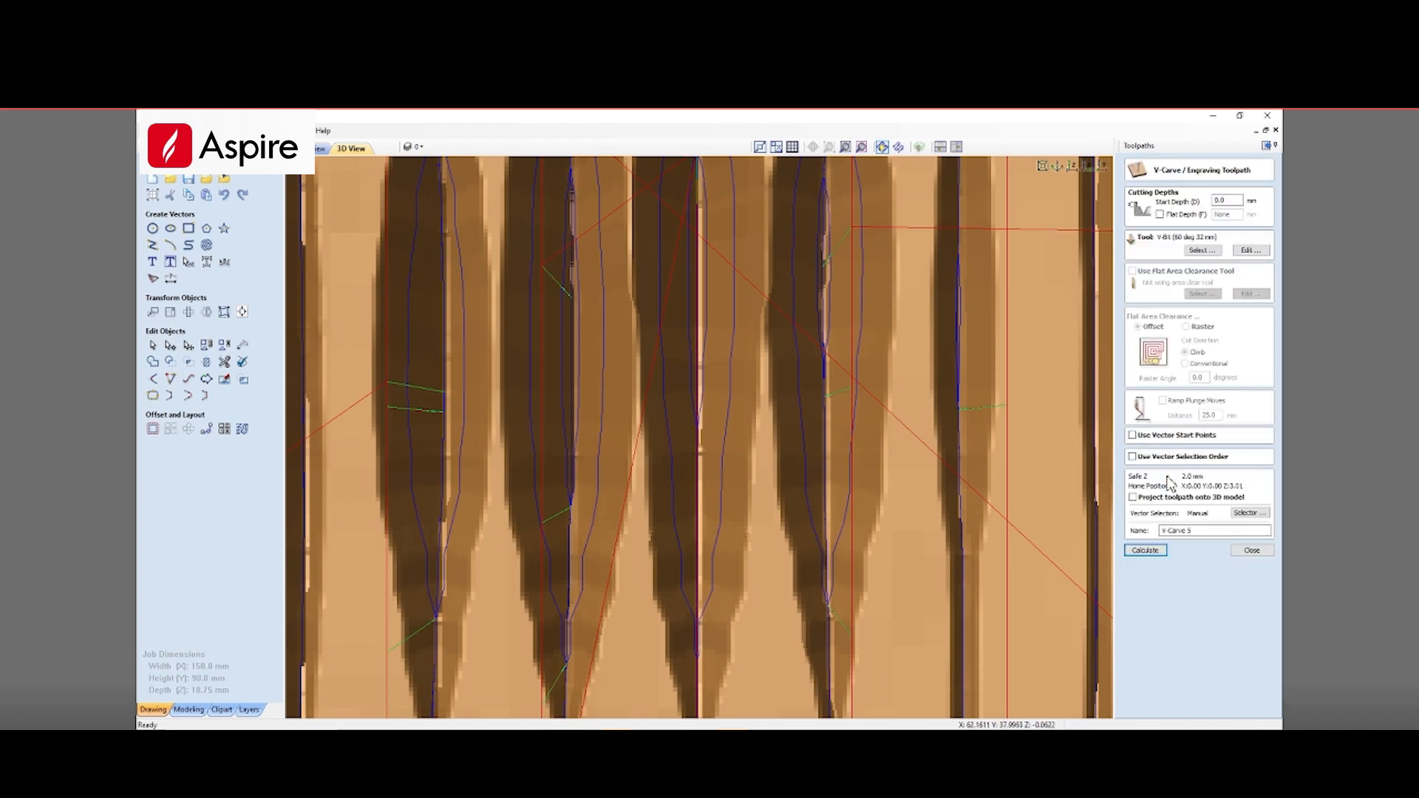
pyautogui.click(1251, 251)
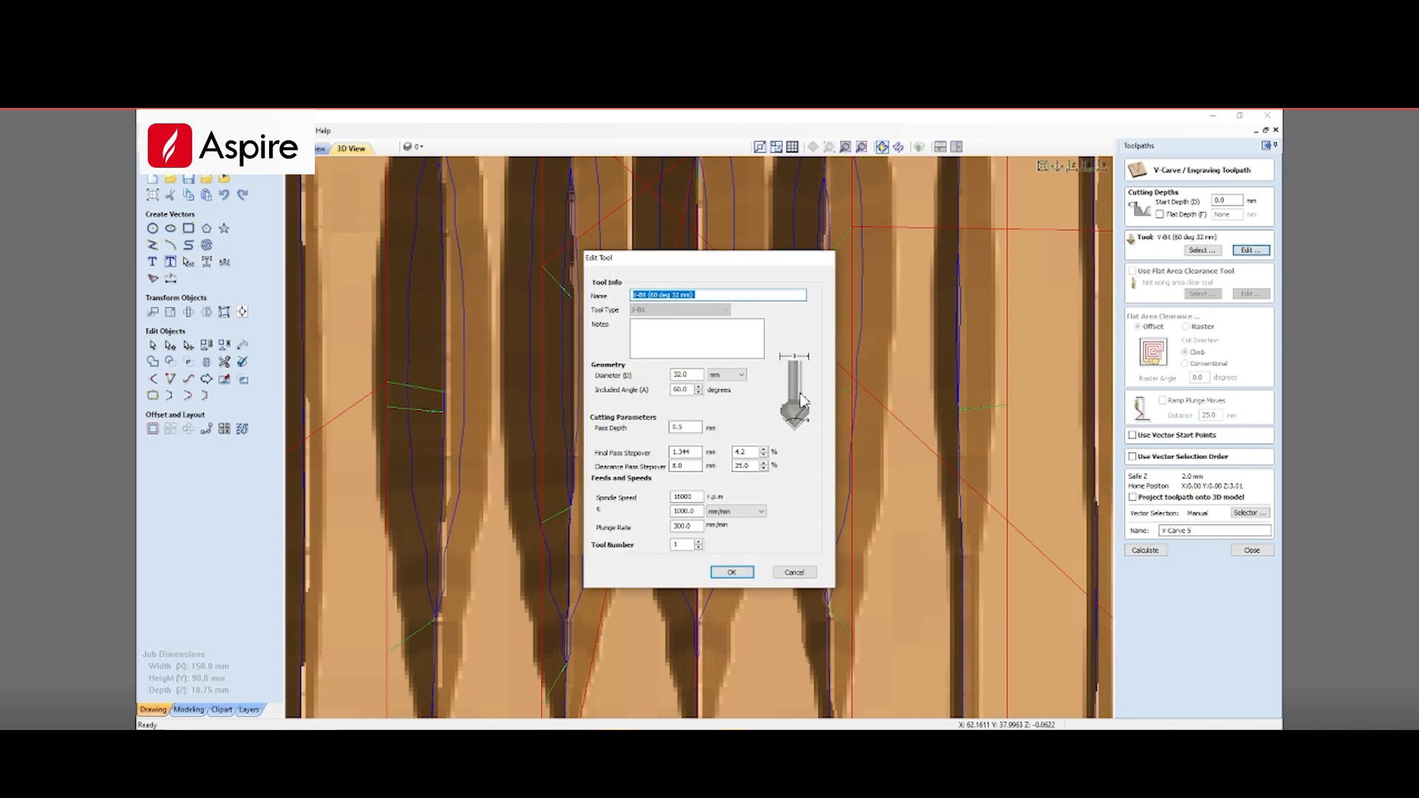
pyautogui.doubleClick(686, 428)
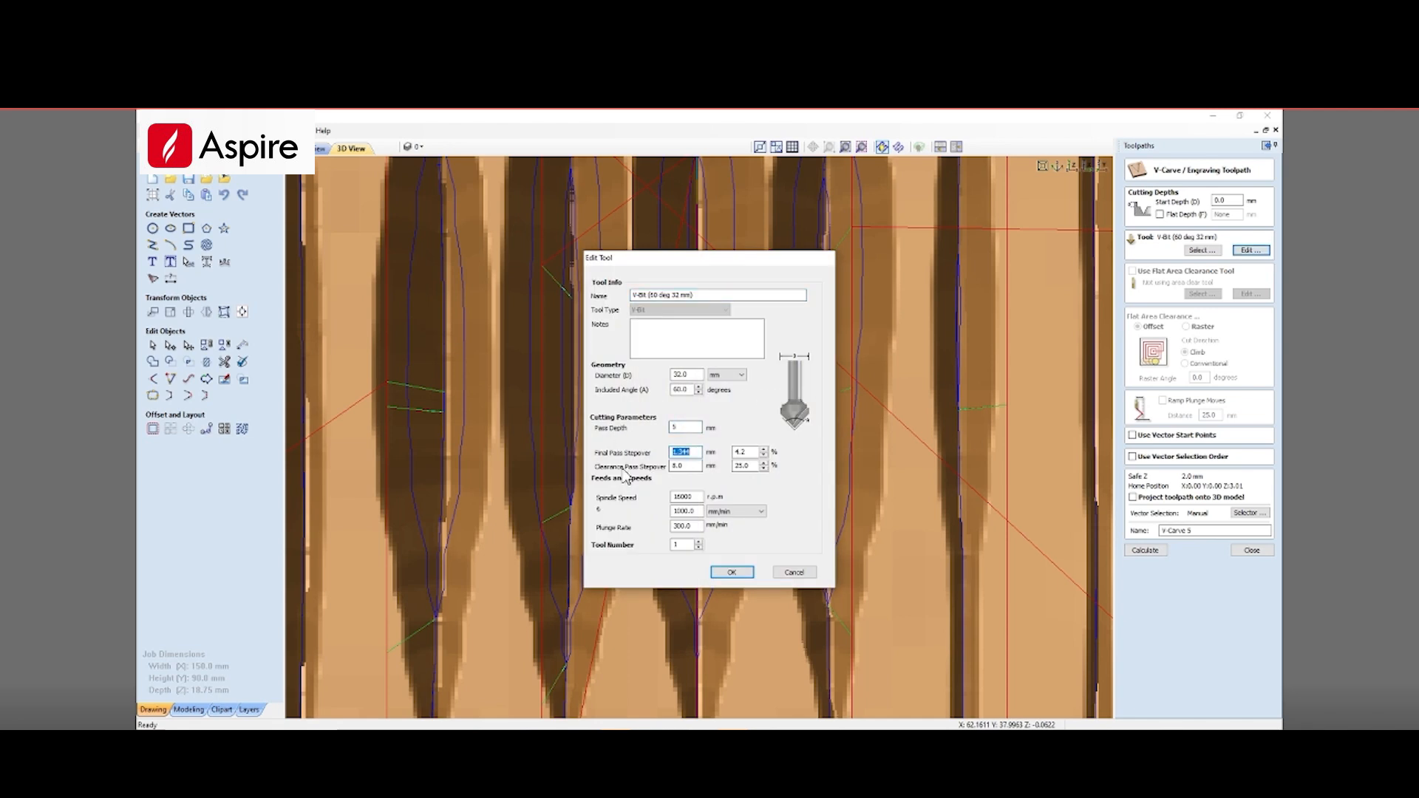
pyautogui.click(730, 572)
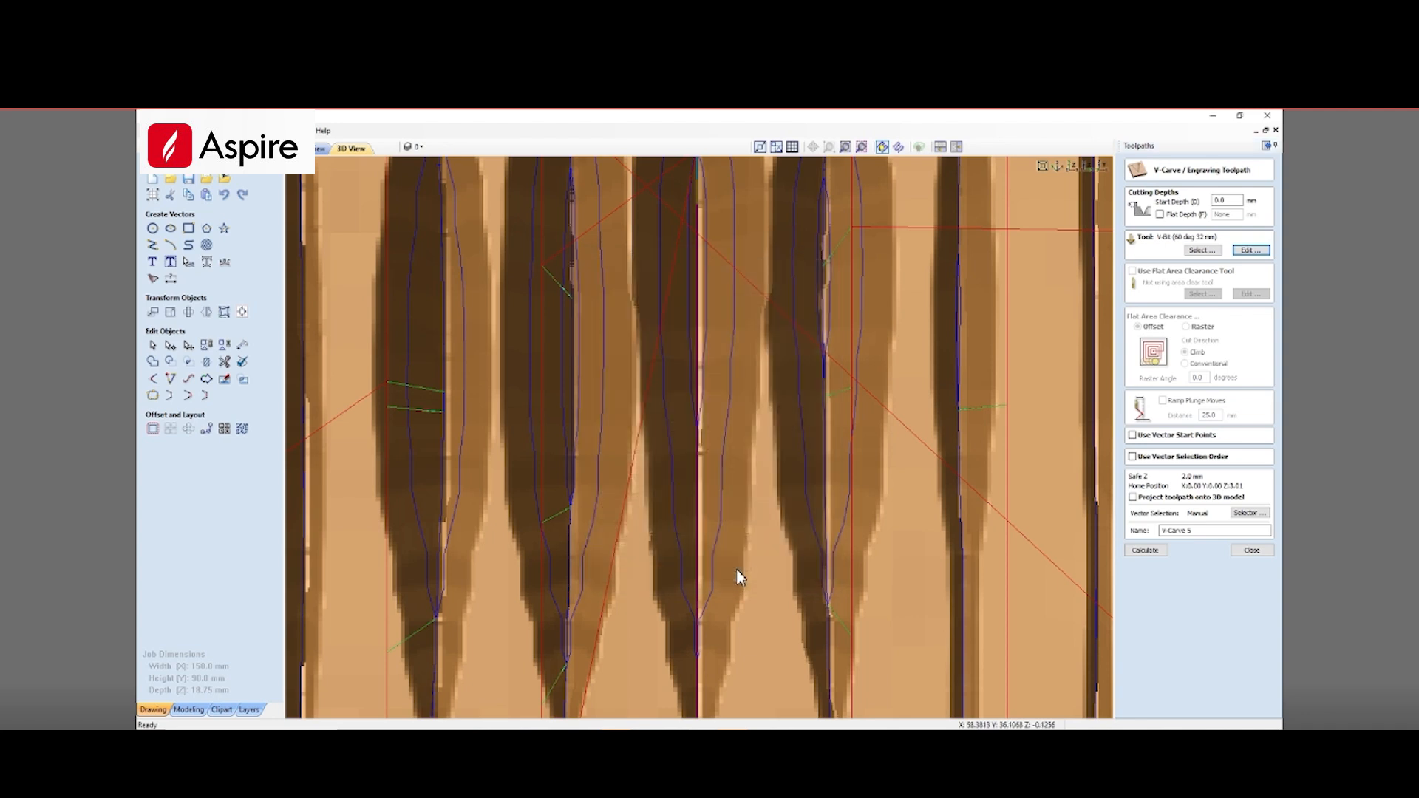
pyautogui.click(1145, 551)
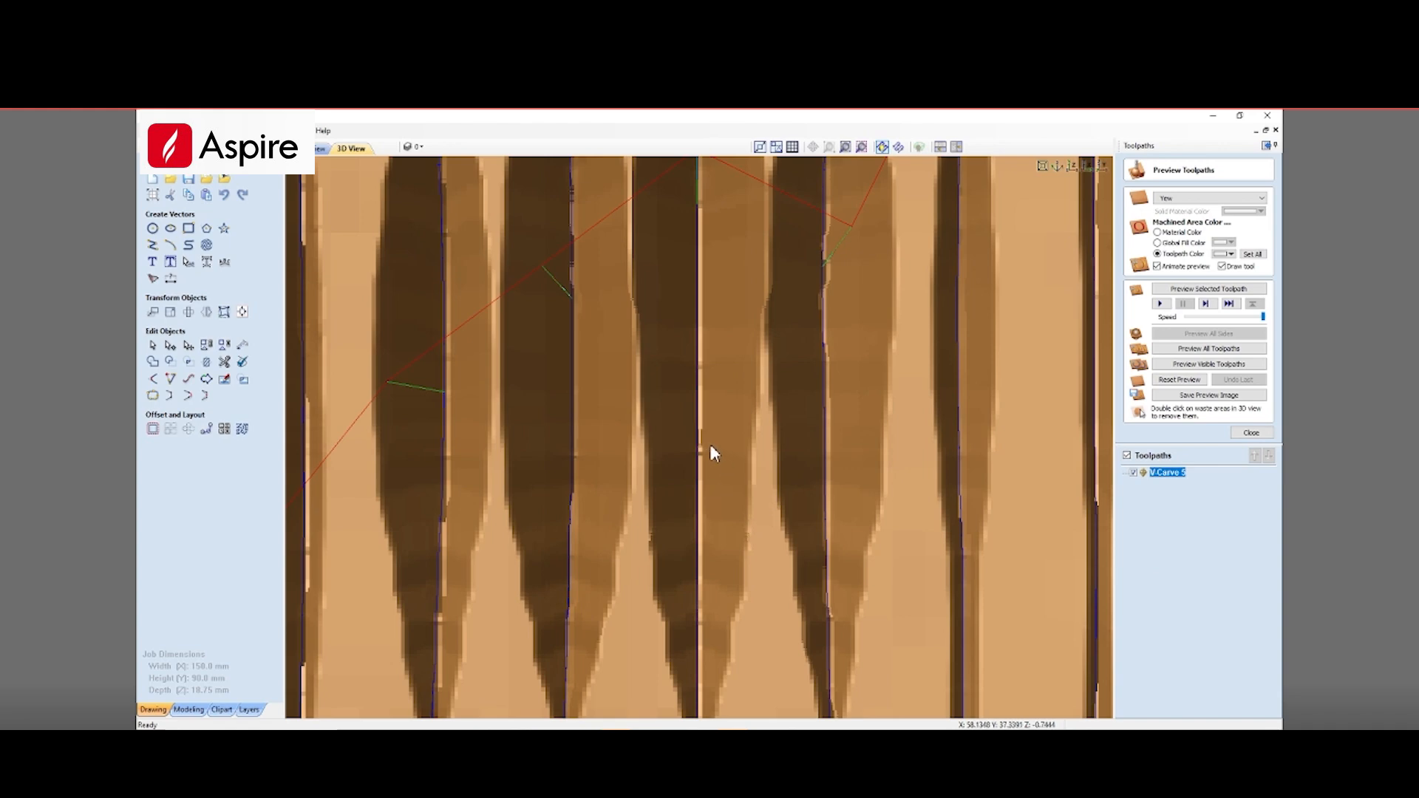
# Reset the material preview and simulate the recalculated V-carve toolpath across the whole halftone eye
pyautogui.scroll(-6, 711, 452)
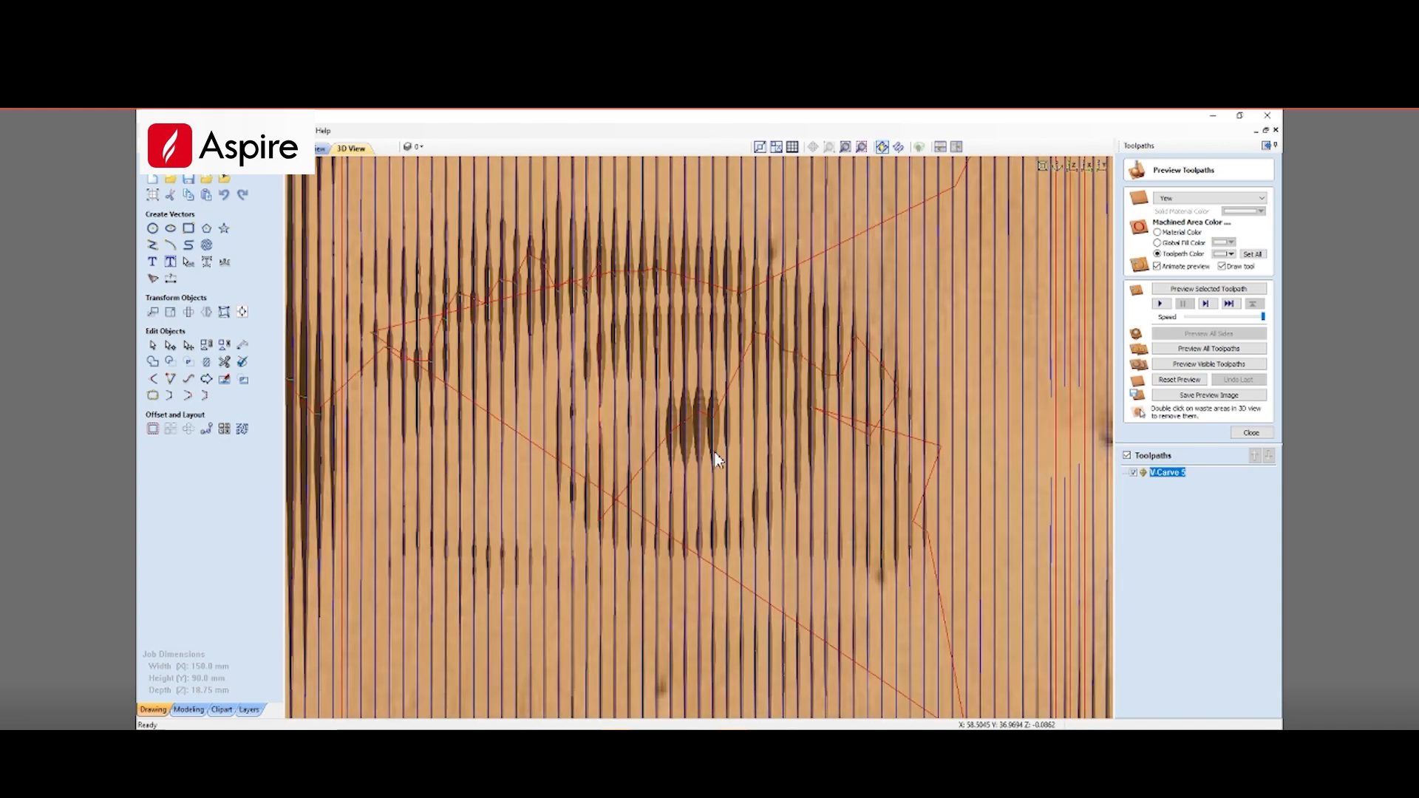
pyautogui.scroll(-6, 717, 466)
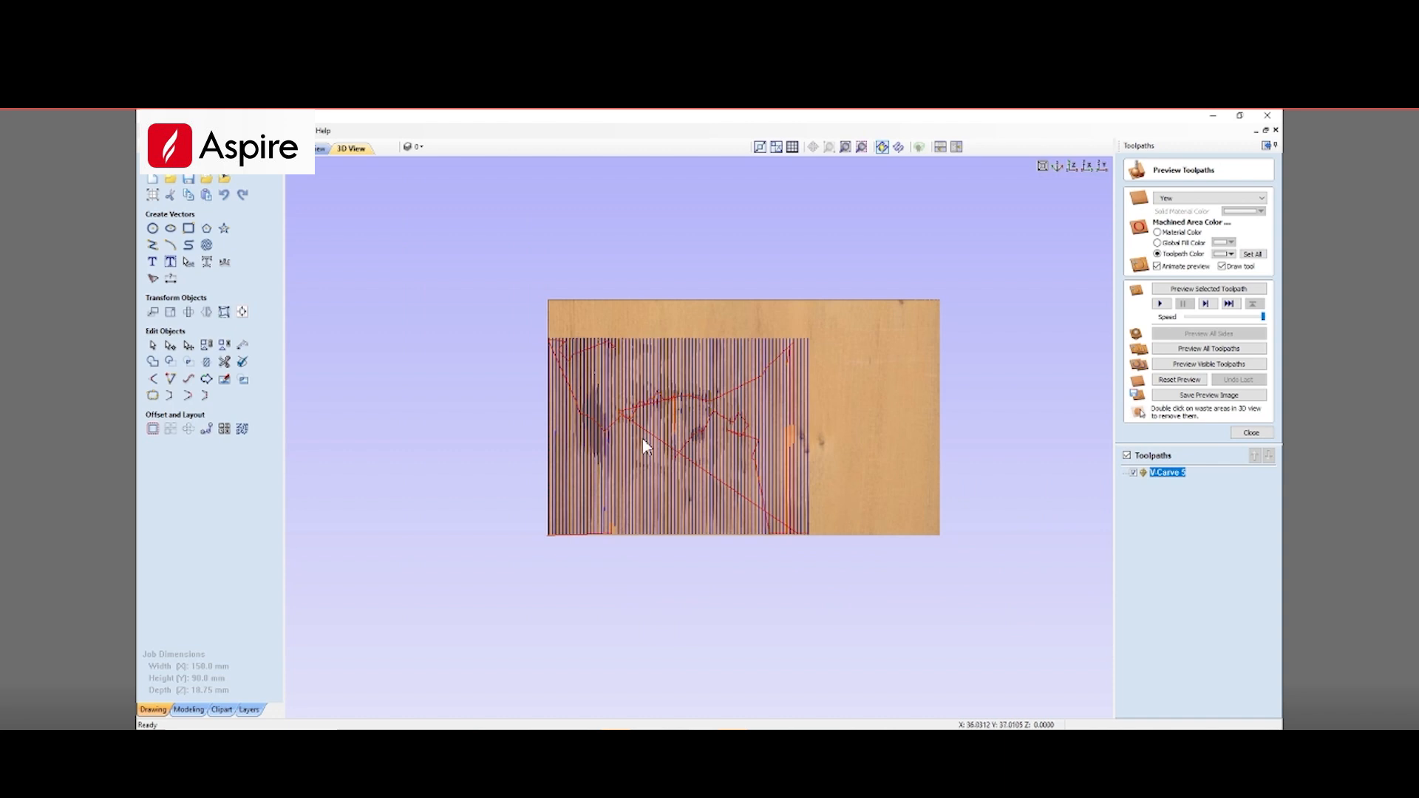
pyautogui.scroll(6, 743, 453)
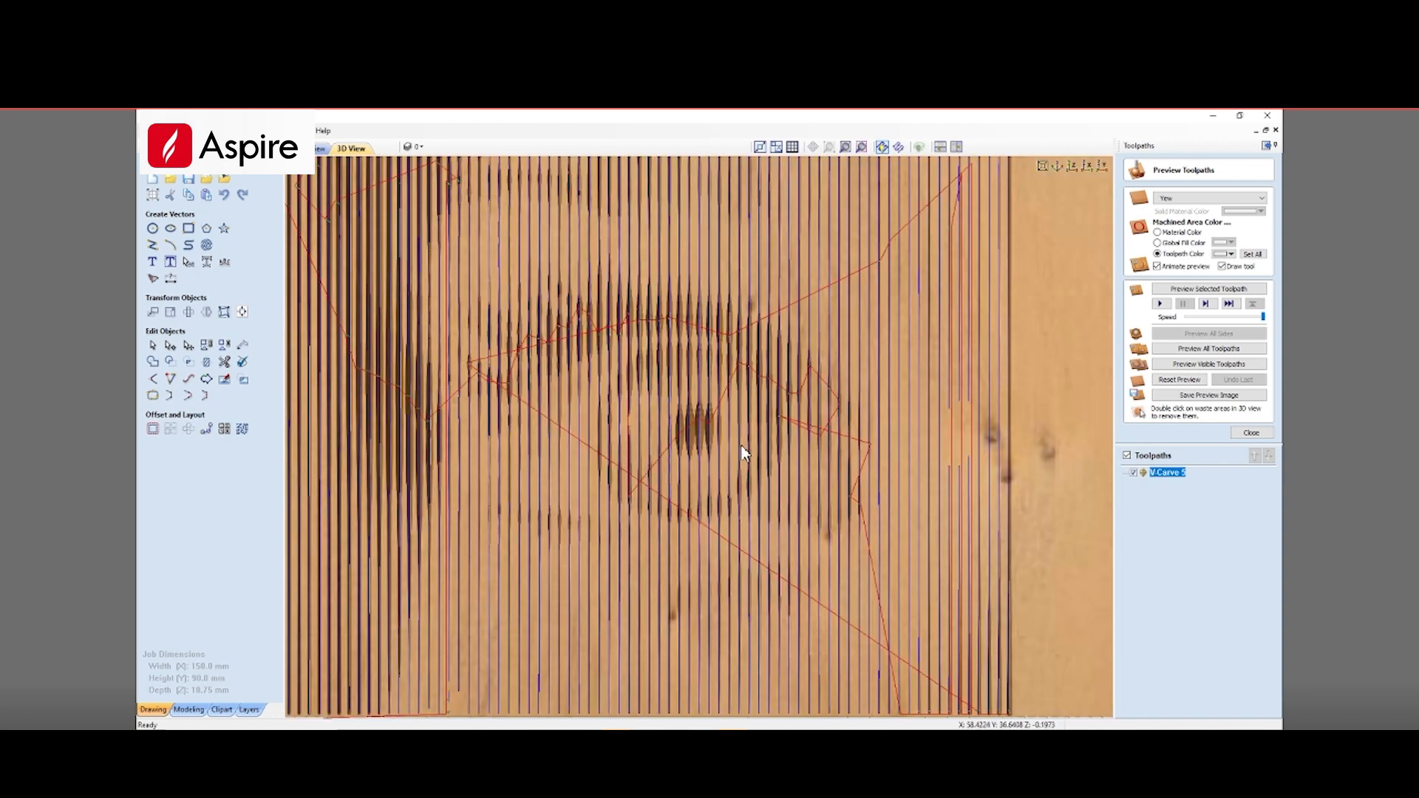
pyautogui.click(1250, 436)
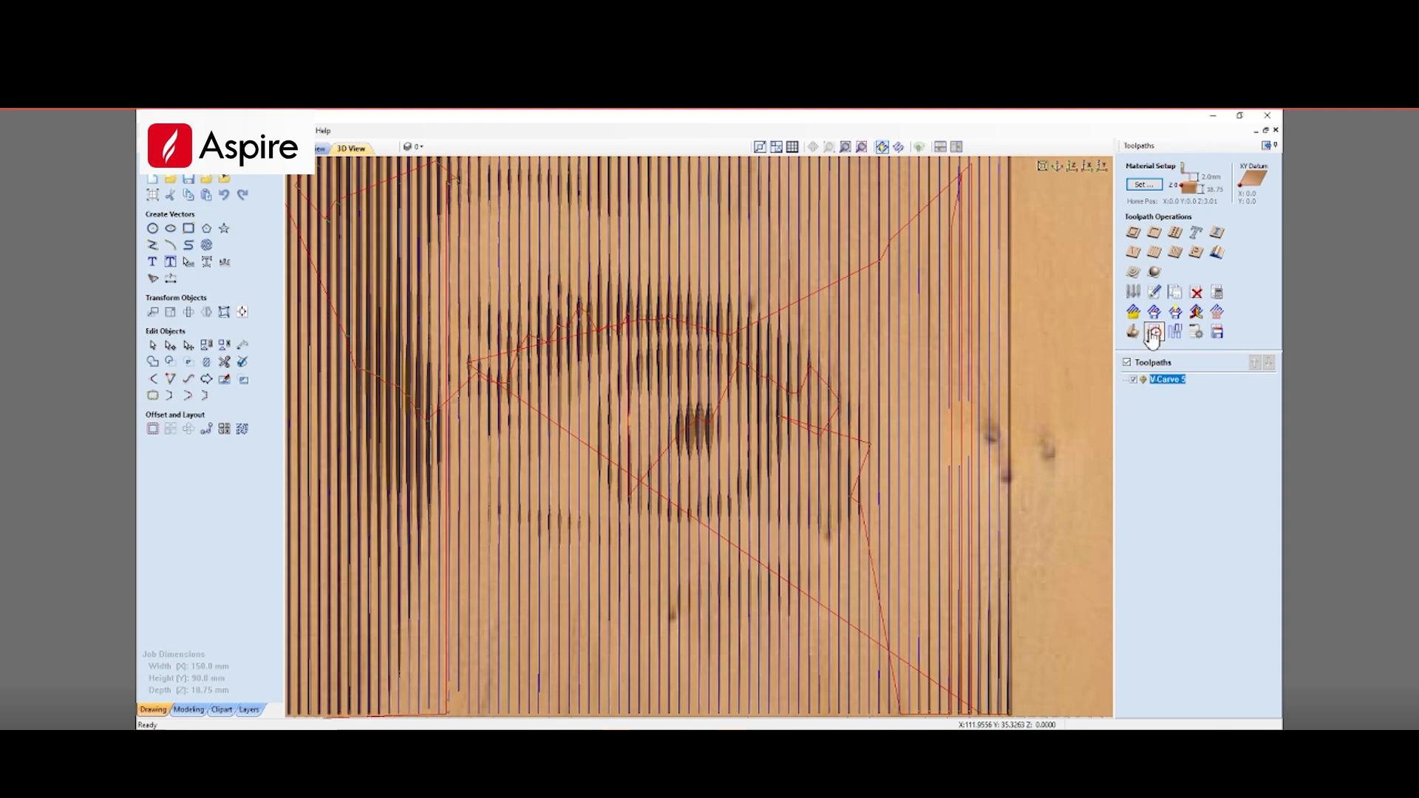
pyautogui.click(1136, 333)
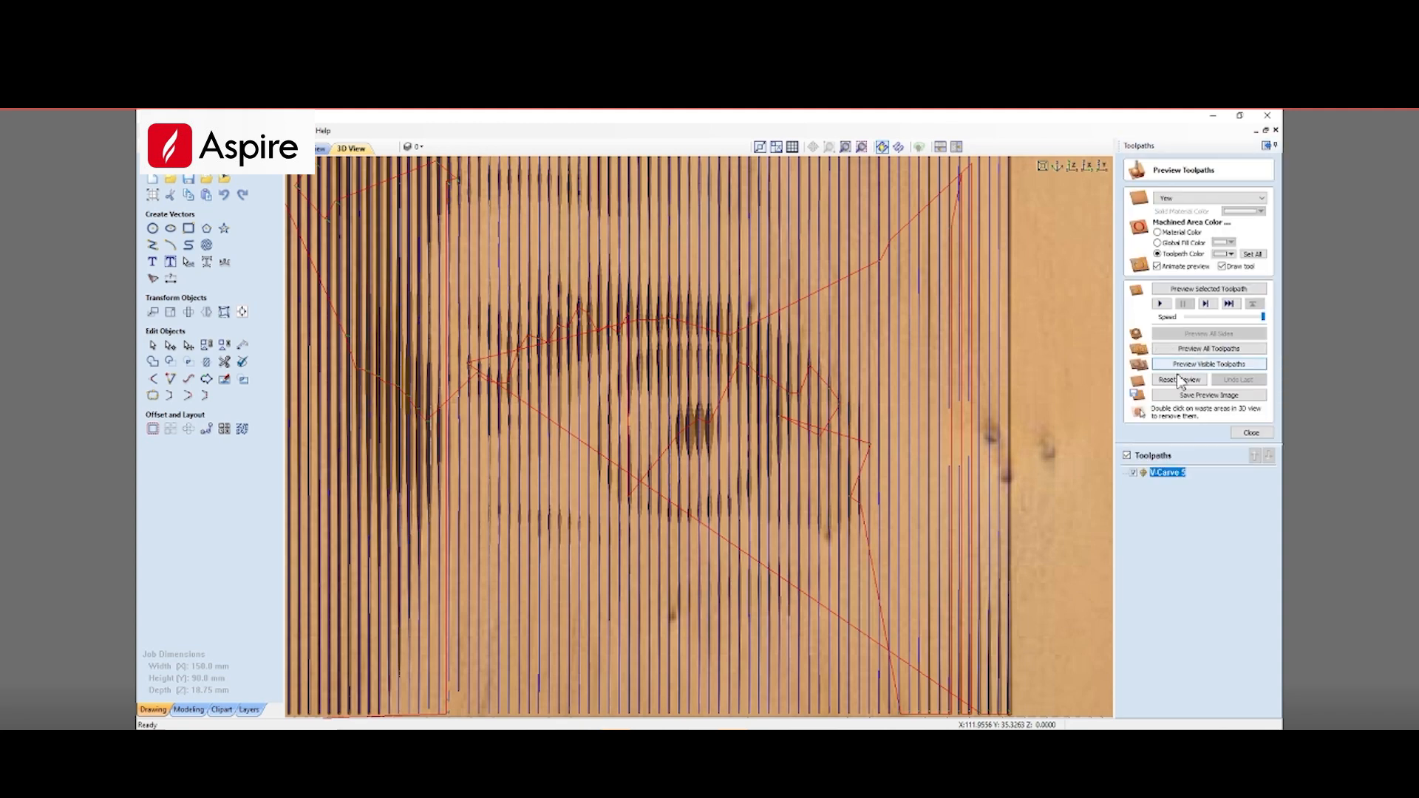
pyautogui.click(1160, 303)
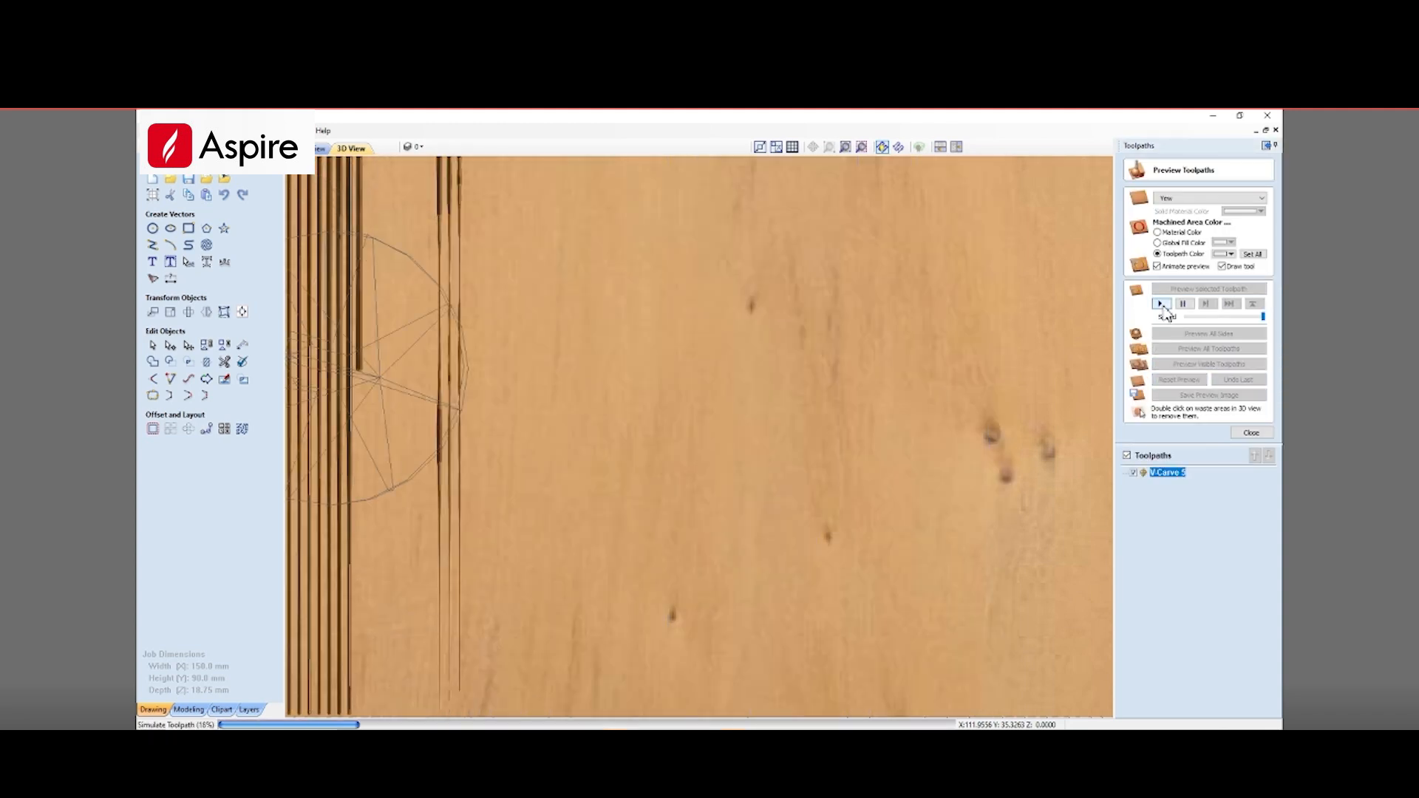
pyautogui.scroll(-3, 844, 544)
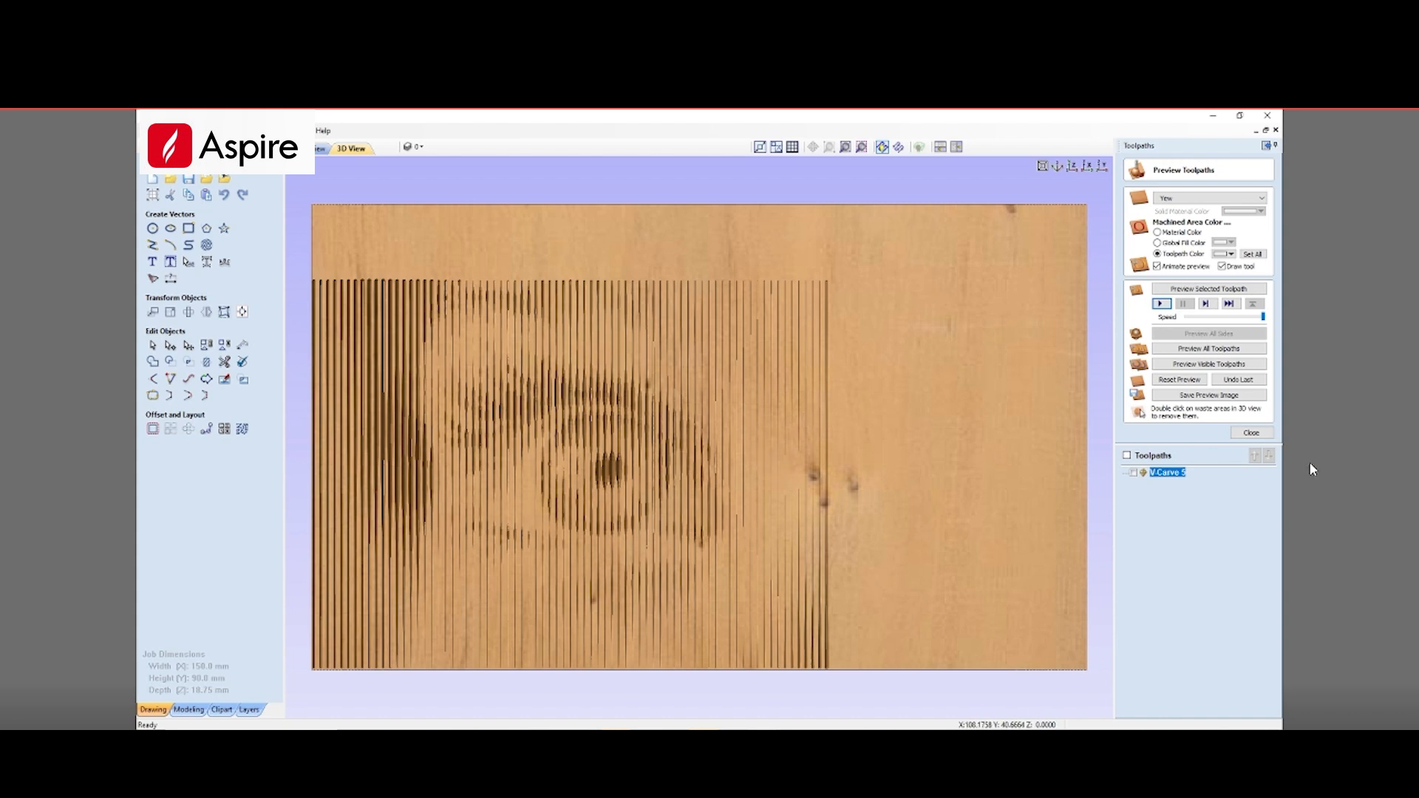
# Leave the preview and check the estimated machining time in the toolpaths summary
pyautogui.click(1251, 434)
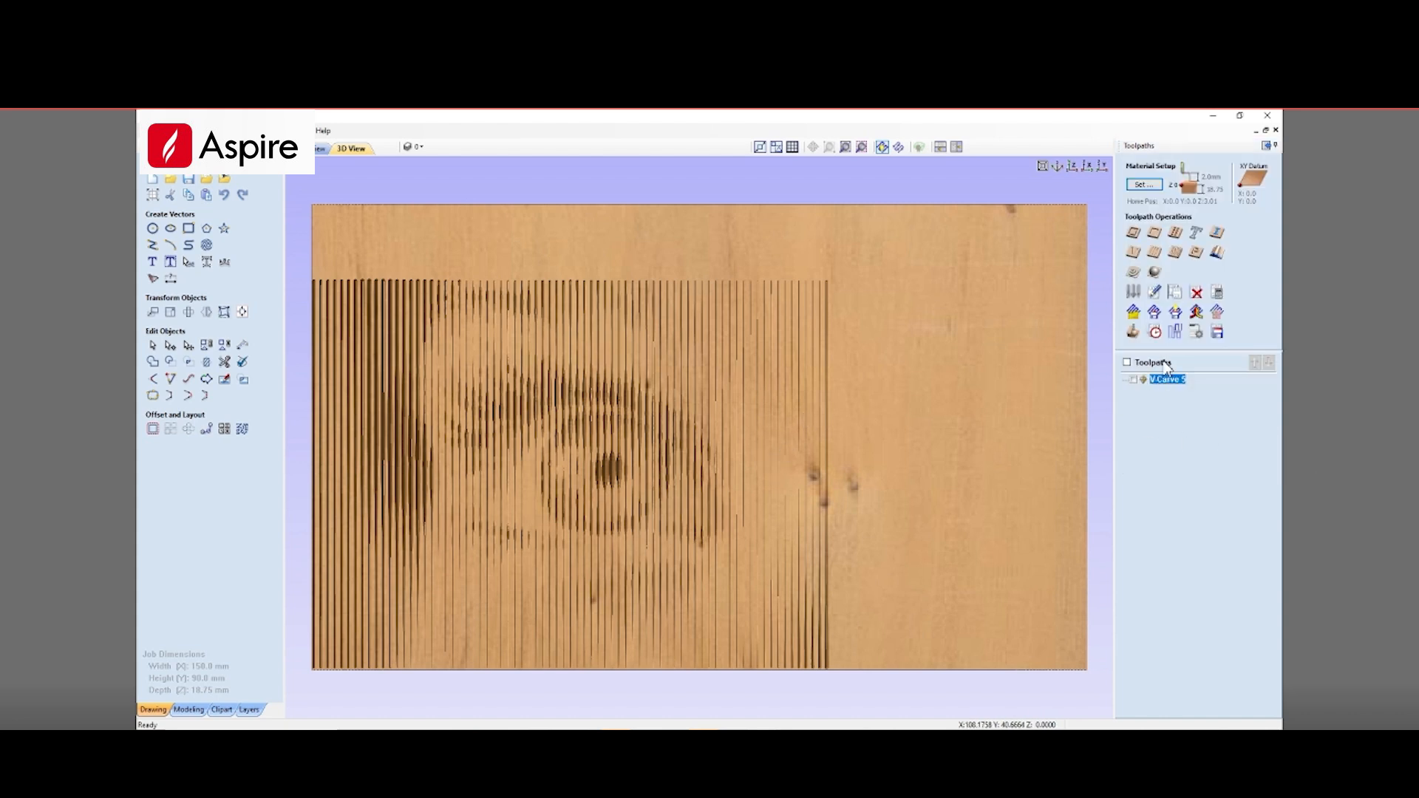
pyautogui.click(1150, 332)
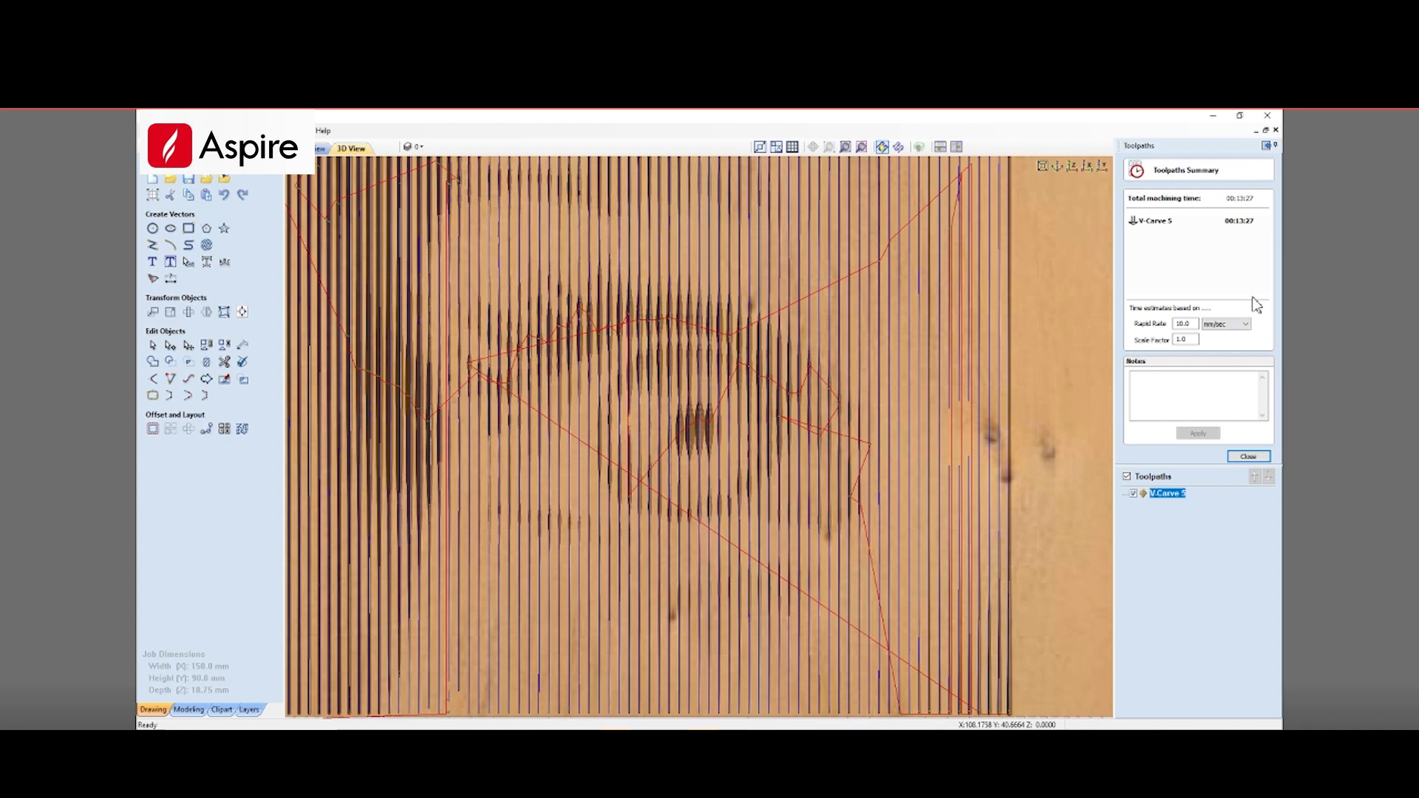
# Check the halftone's width and height, and open the V-carve toolpath's saving options with the Mach2/3 Arcs (mm) post-processor
pyautogui.click(1249, 456)
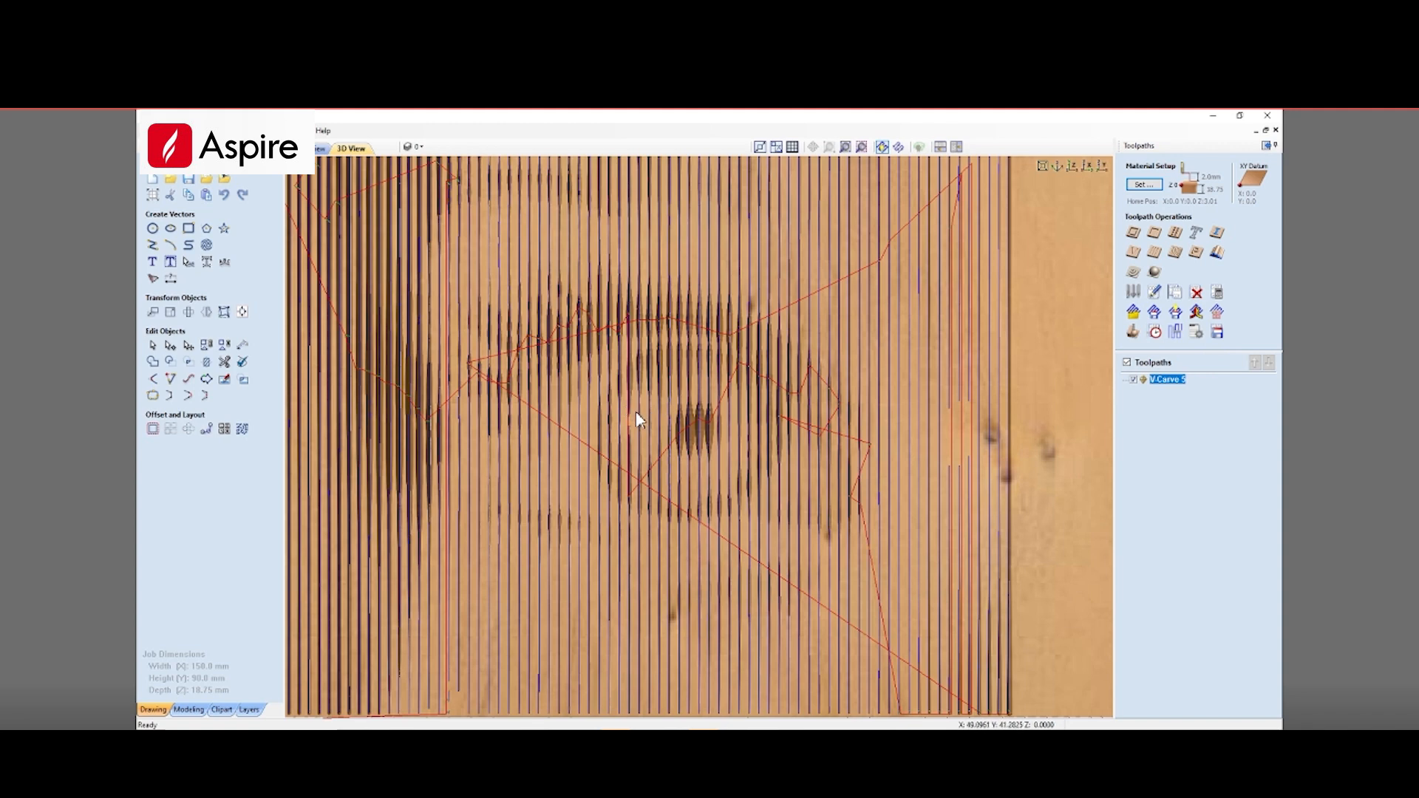
pyautogui.scroll(-3, 637, 420)
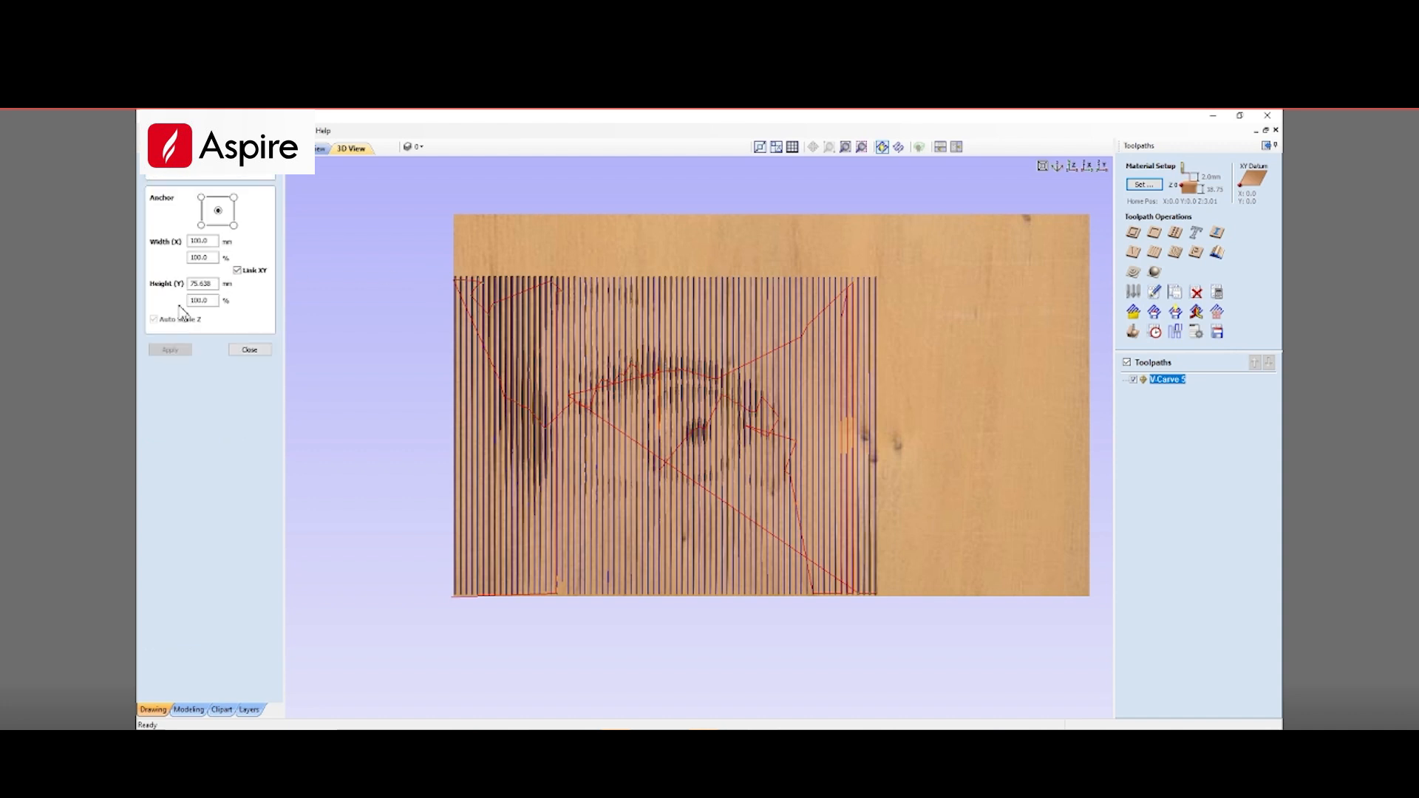
pyautogui.click(170, 312)
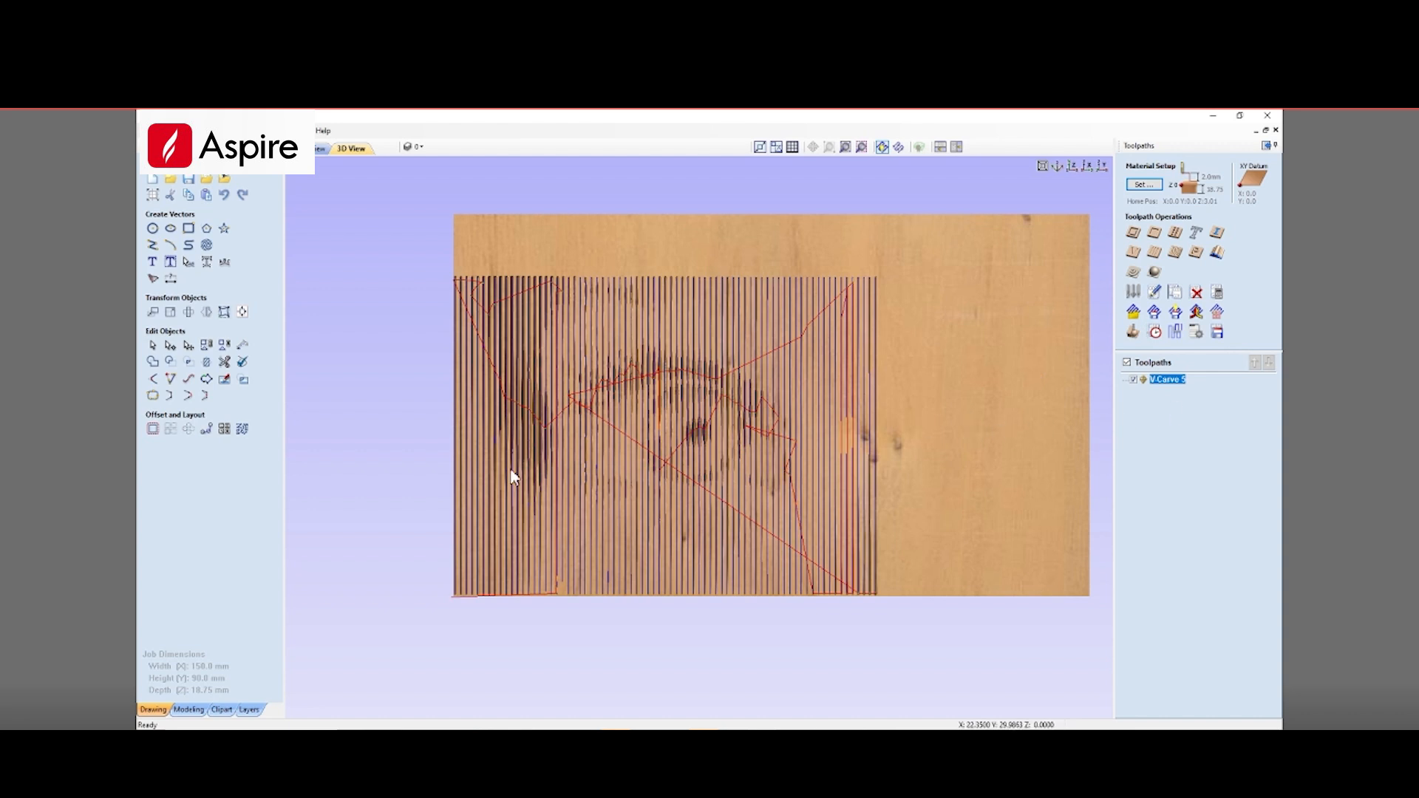
pyautogui.click(1217, 334)
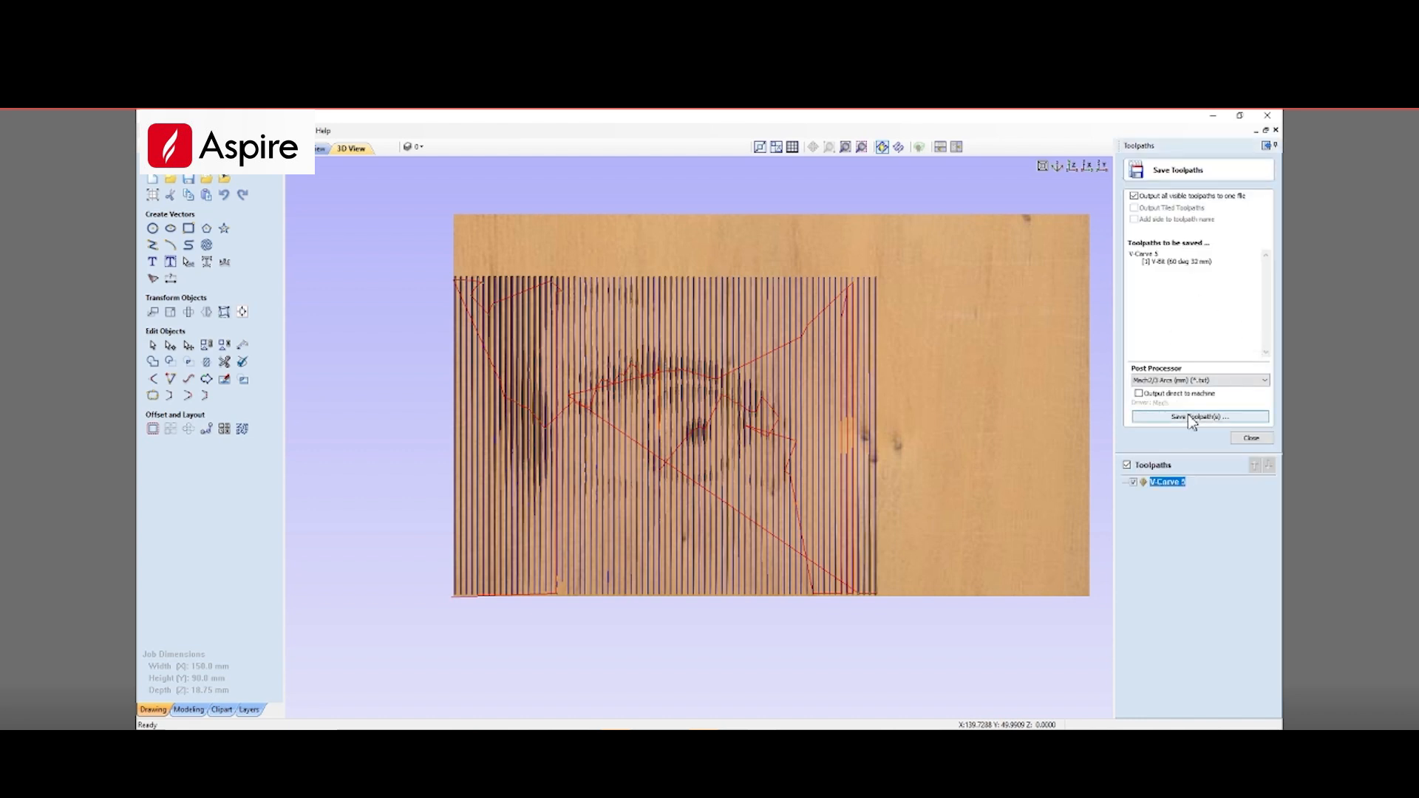
# Switch to PhotoVCarve, set the eye image's width to 100 mm and apply the material size
pyautogui.moveTo(645, 738)
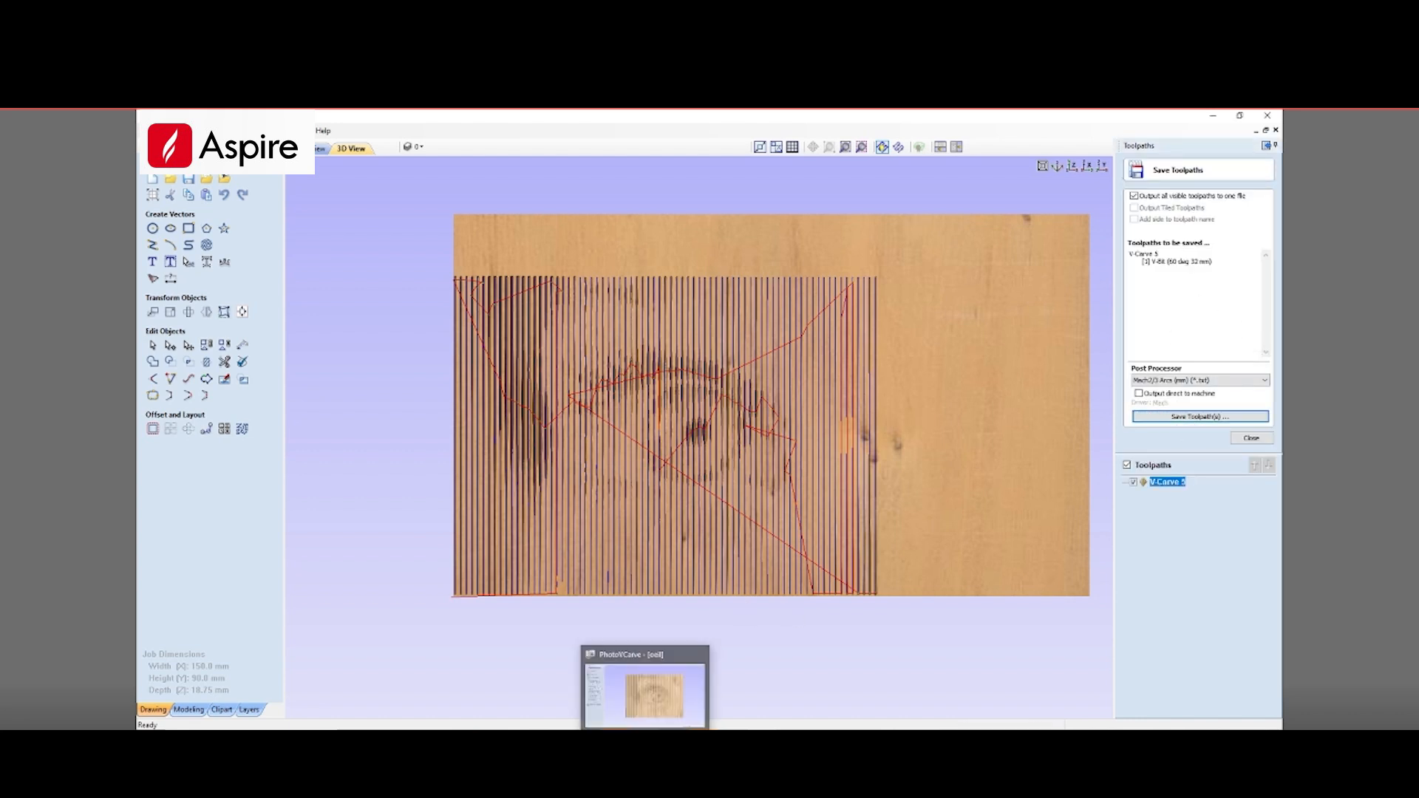
pyautogui.click(644, 691)
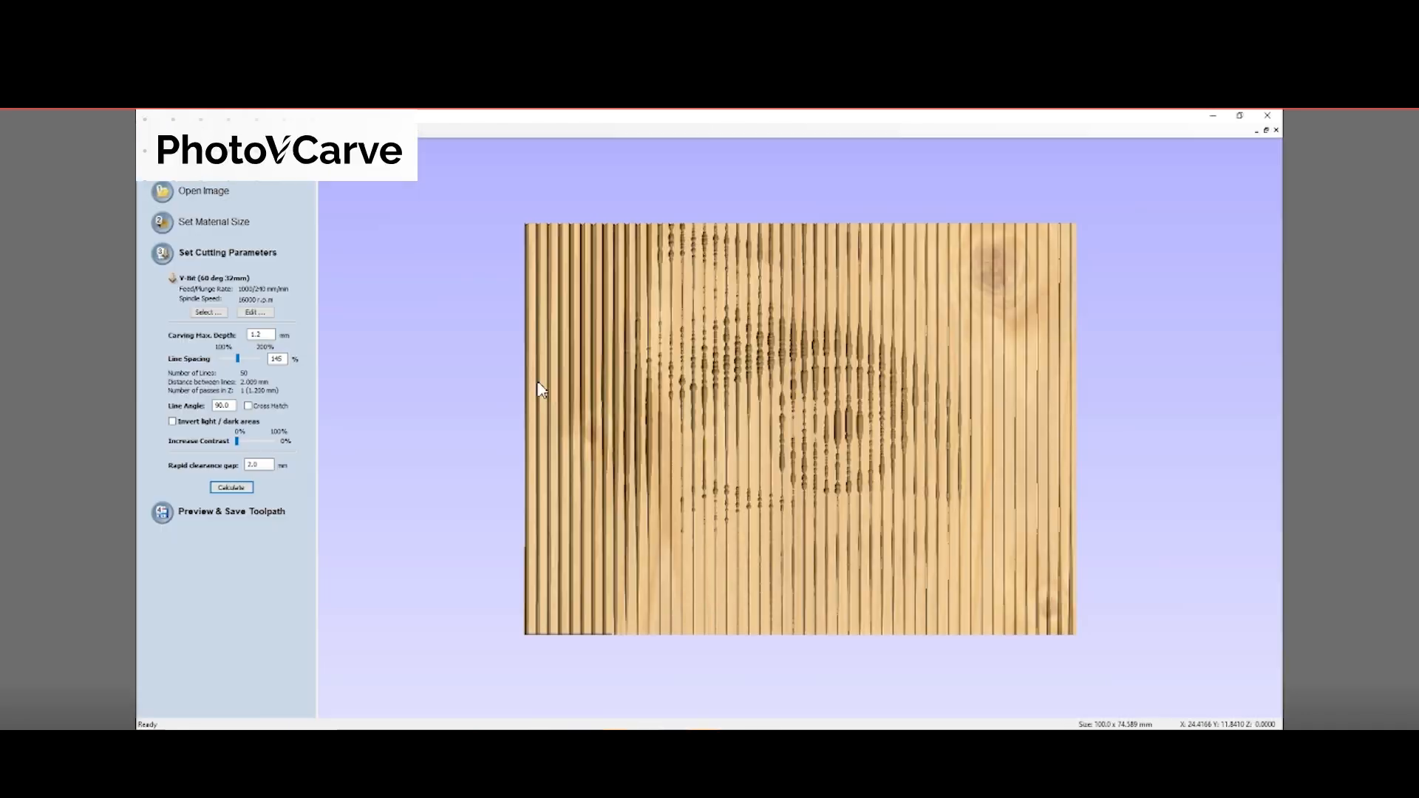
pyautogui.click(204, 192)
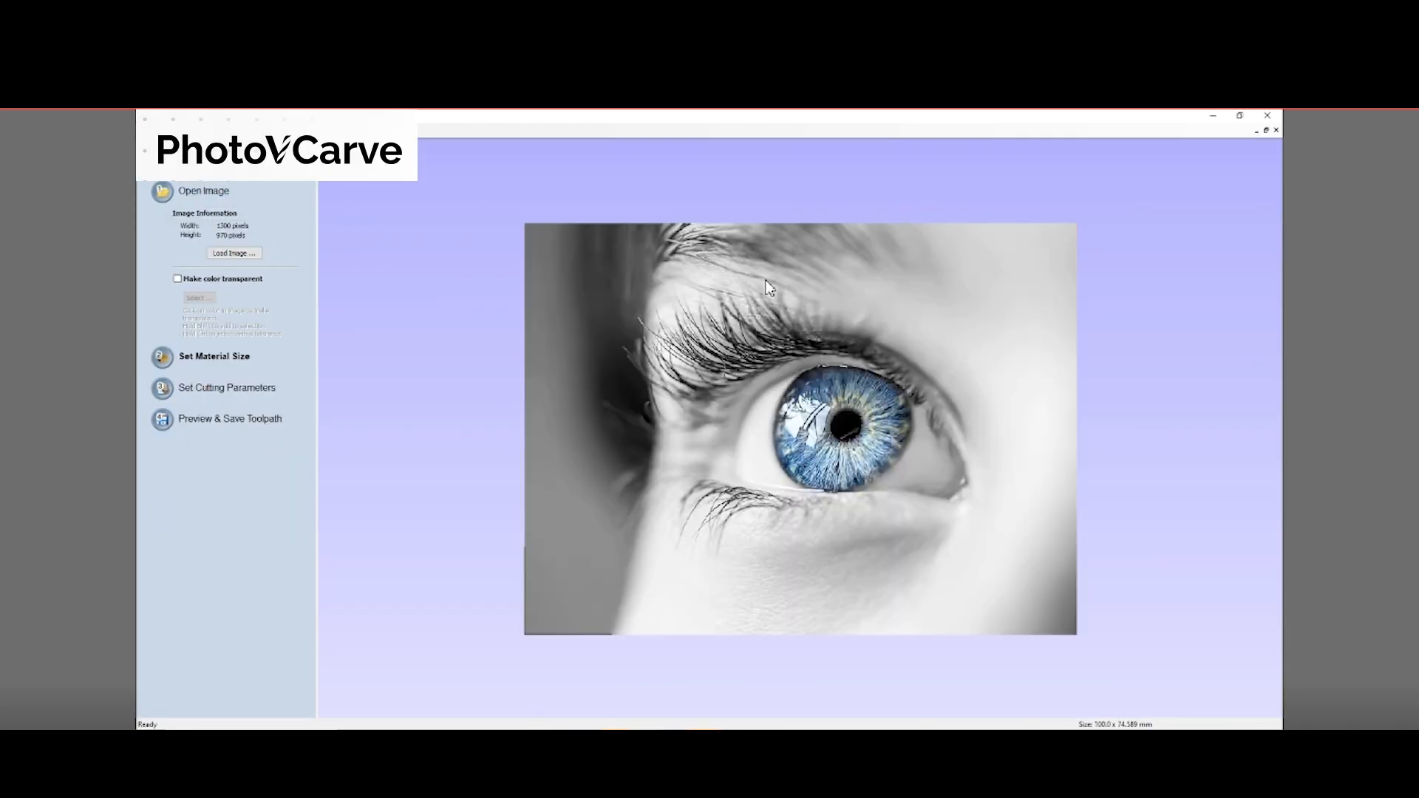
pyautogui.click(214, 357)
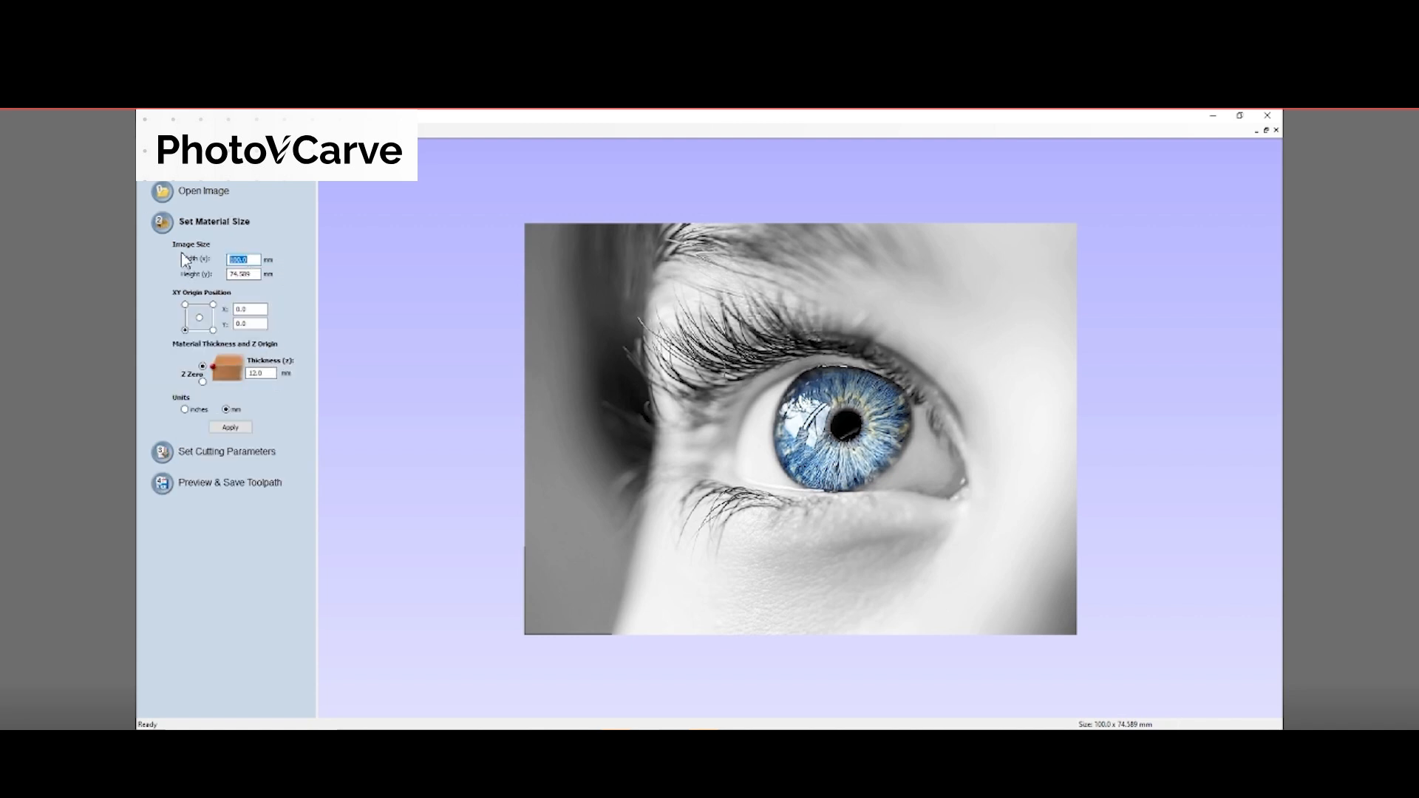
pyautogui.write('100')
pyautogui.press('Tab')
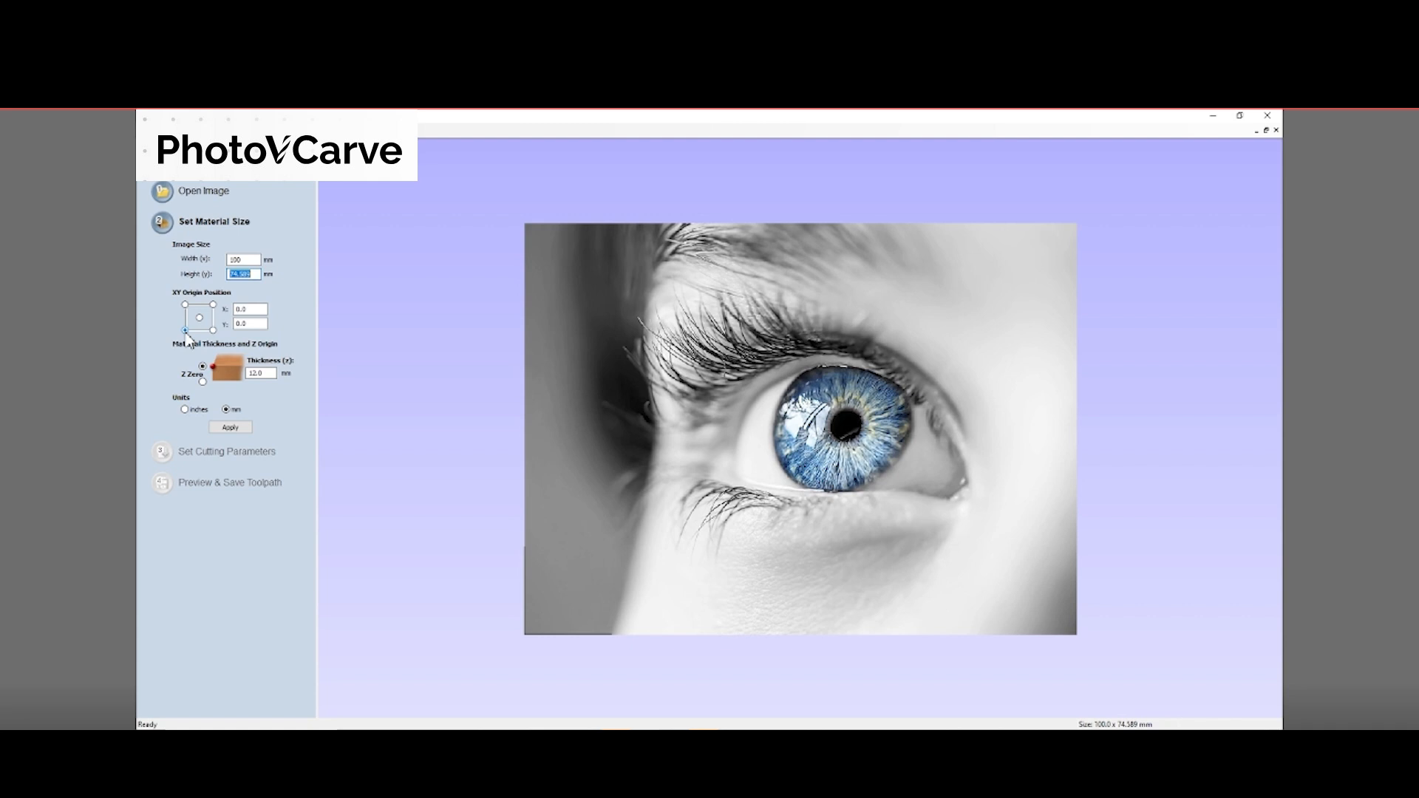
pyautogui.click(230, 427)
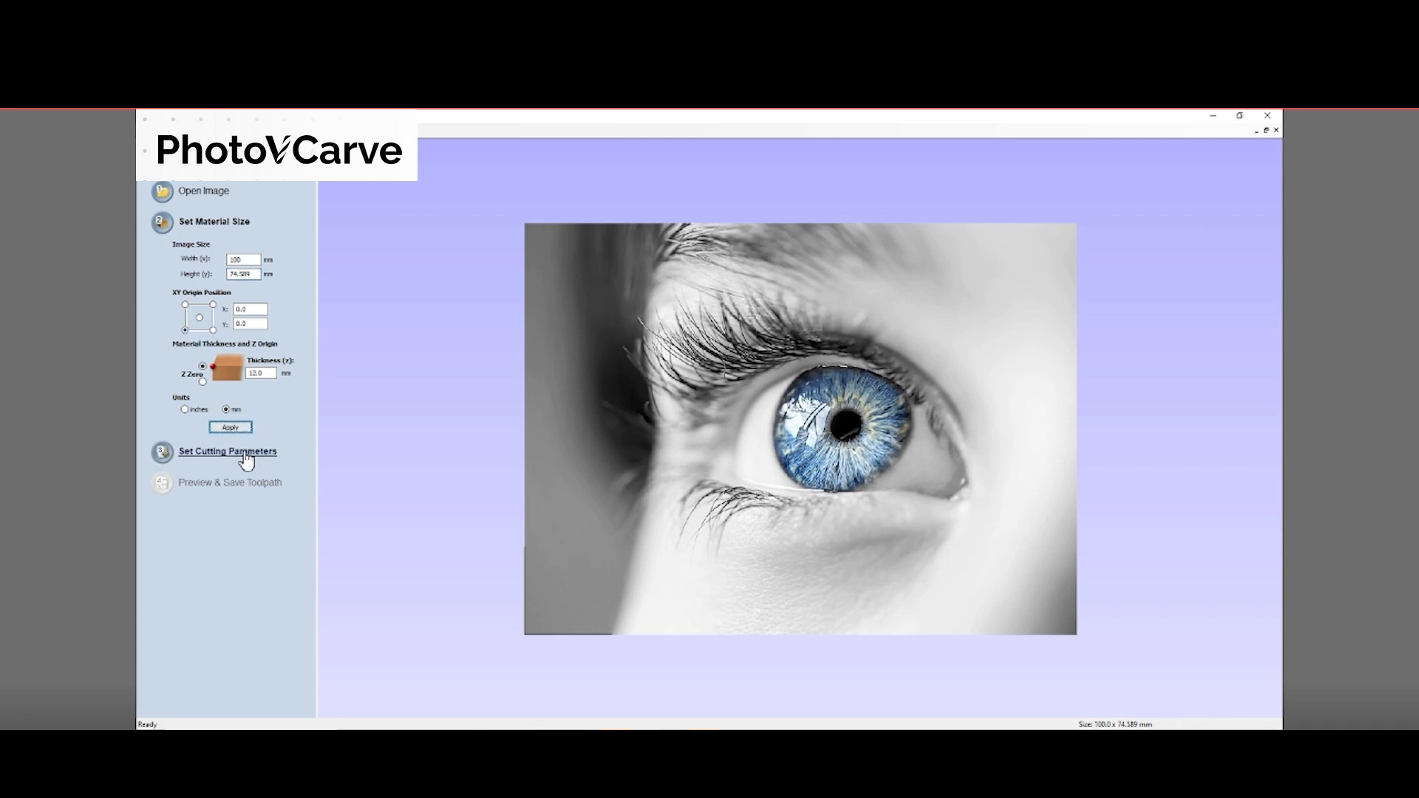
# Choose the metric 60-degree 32 mm V-bit from the tool database as the photo carving's cutting tool
pyautogui.click(246, 454)
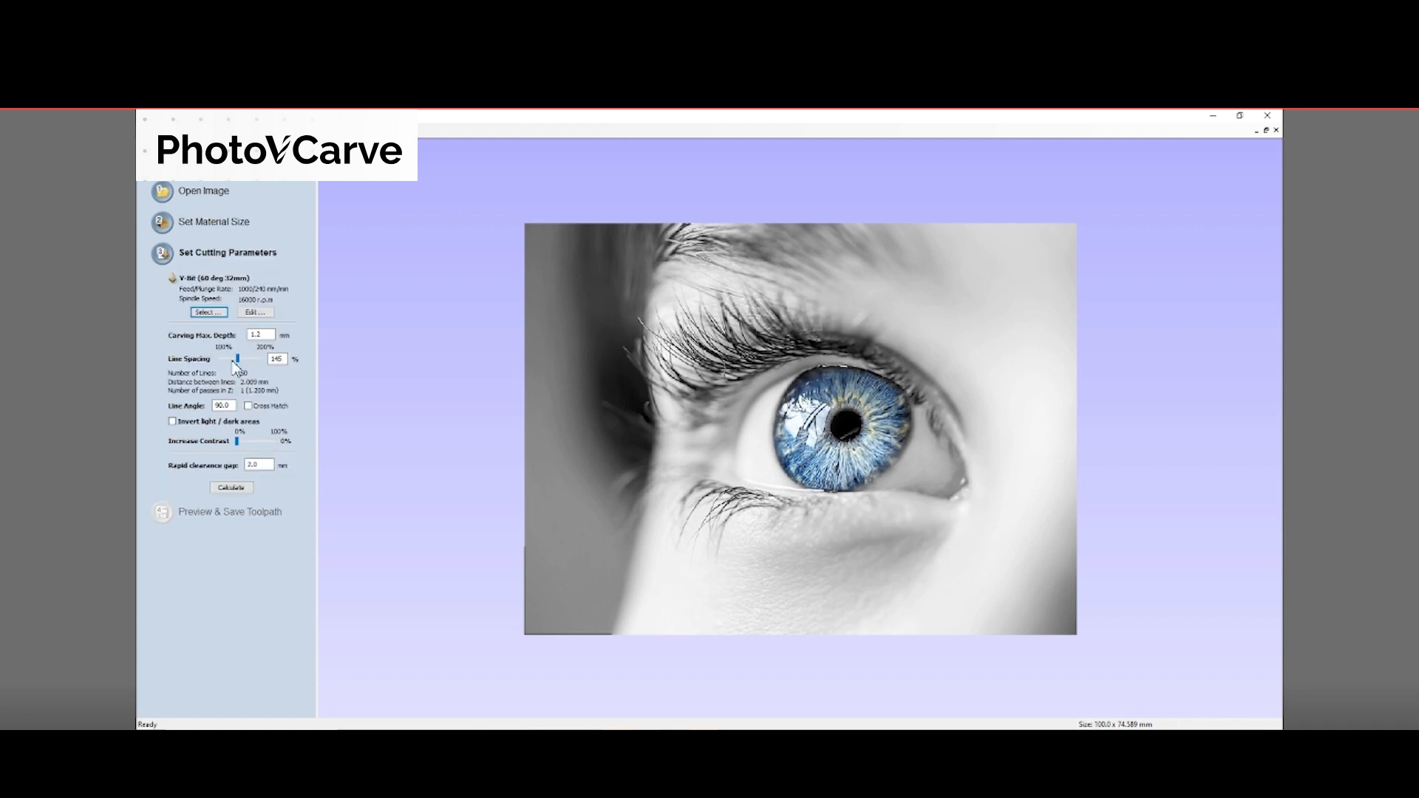
pyautogui.click(209, 313)
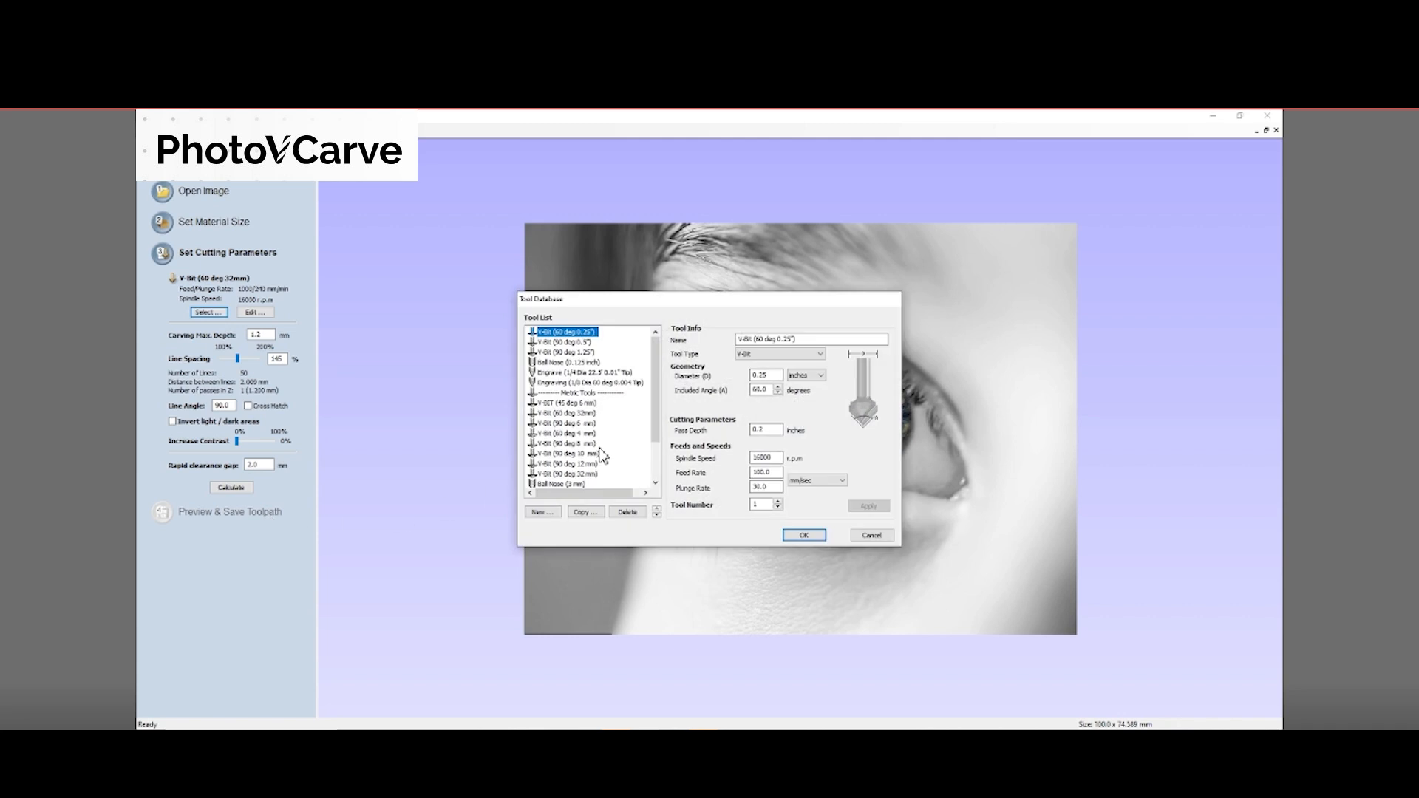
pyautogui.click(569, 413)
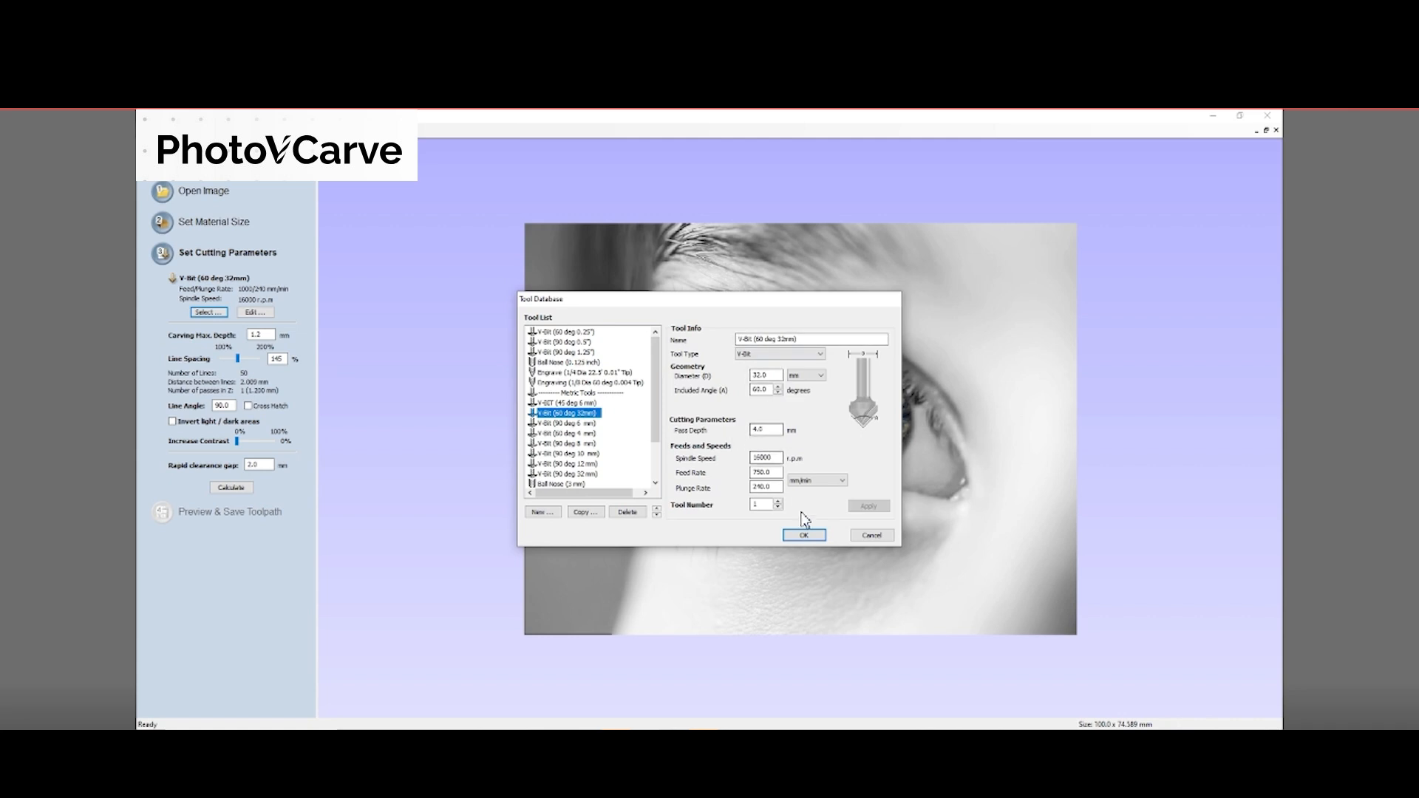
pyautogui.click(806, 538)
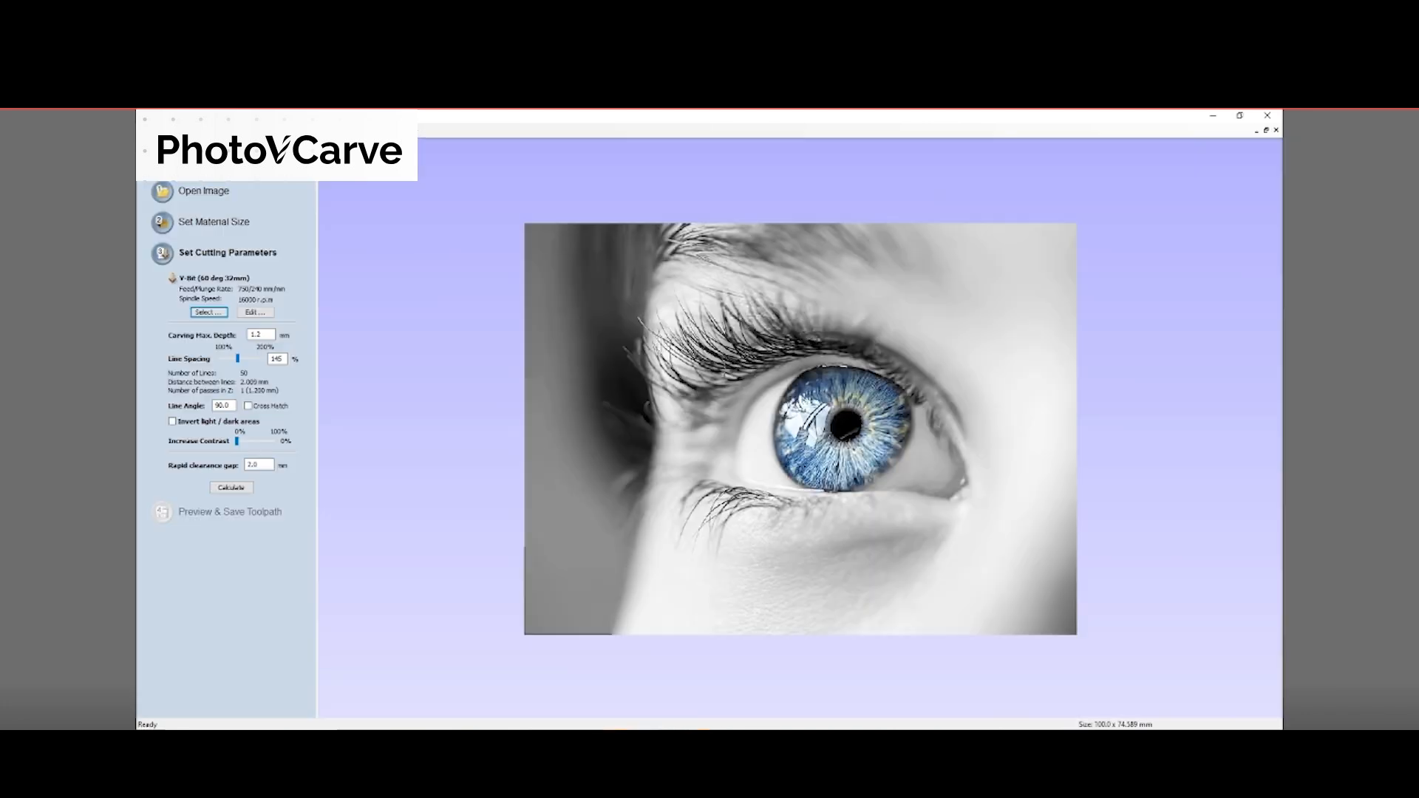
# Calculate the eye carving with a 1 mm maximum depth and 114% line spacing, and check its estimated machining time
pyautogui.click(231, 488)
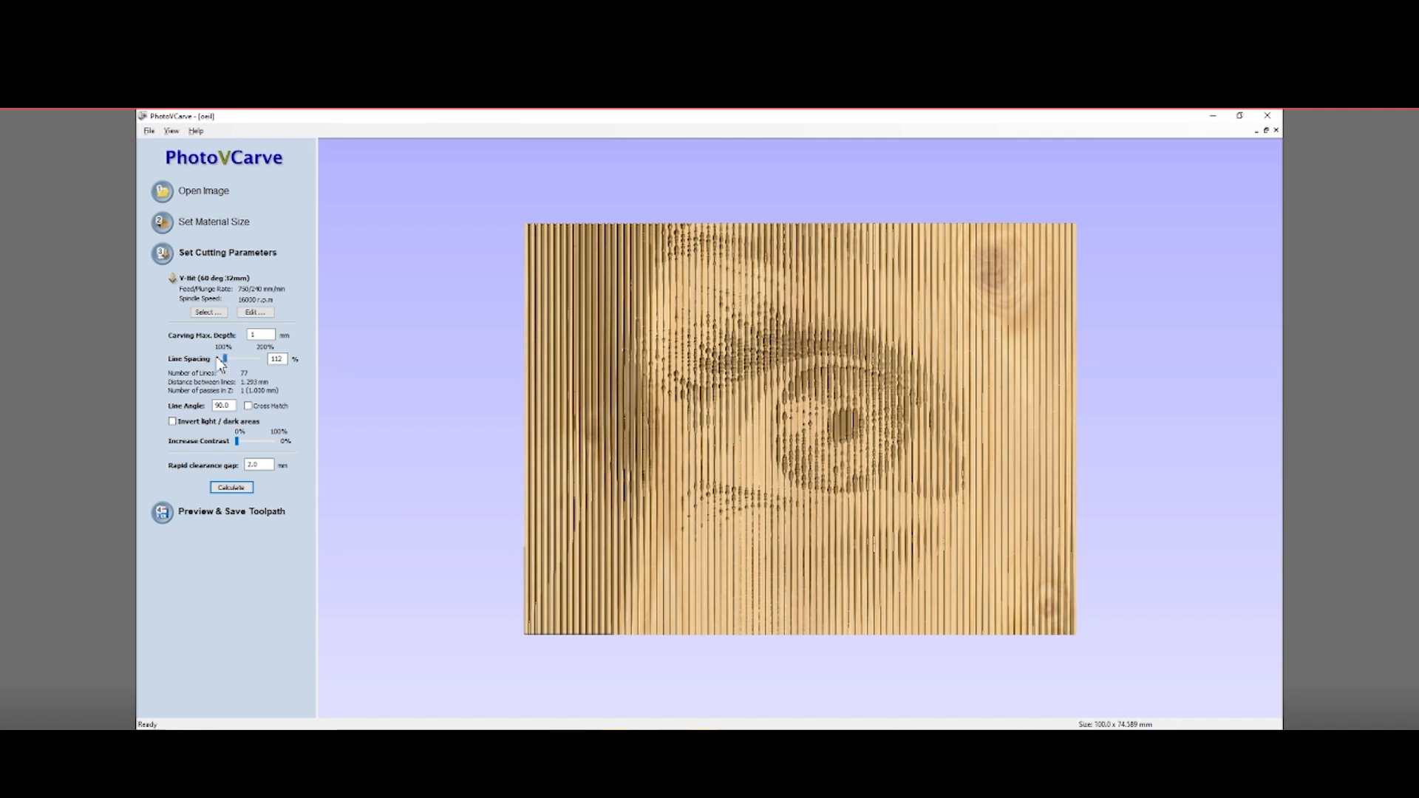
pyautogui.click(233, 489)
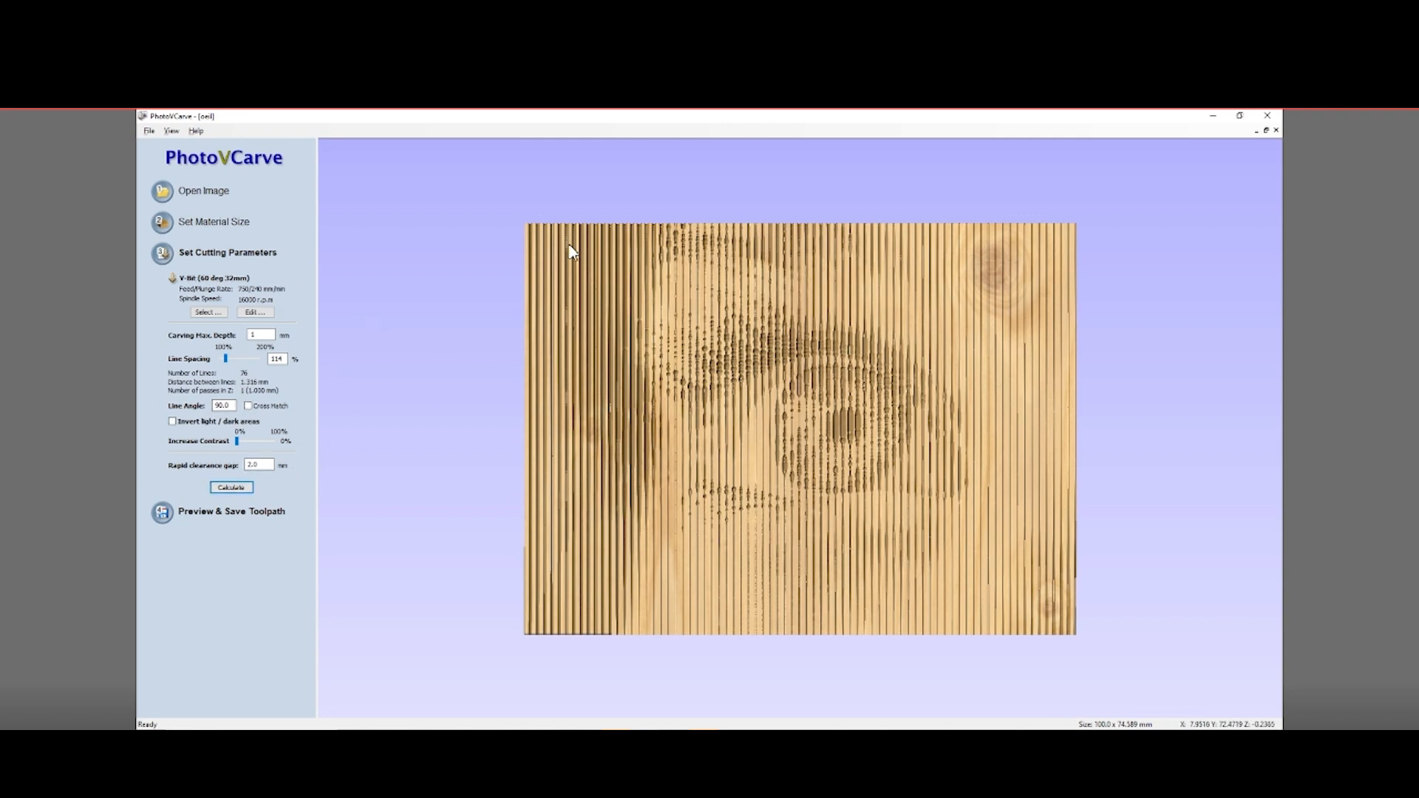
pyautogui.click(260, 514)
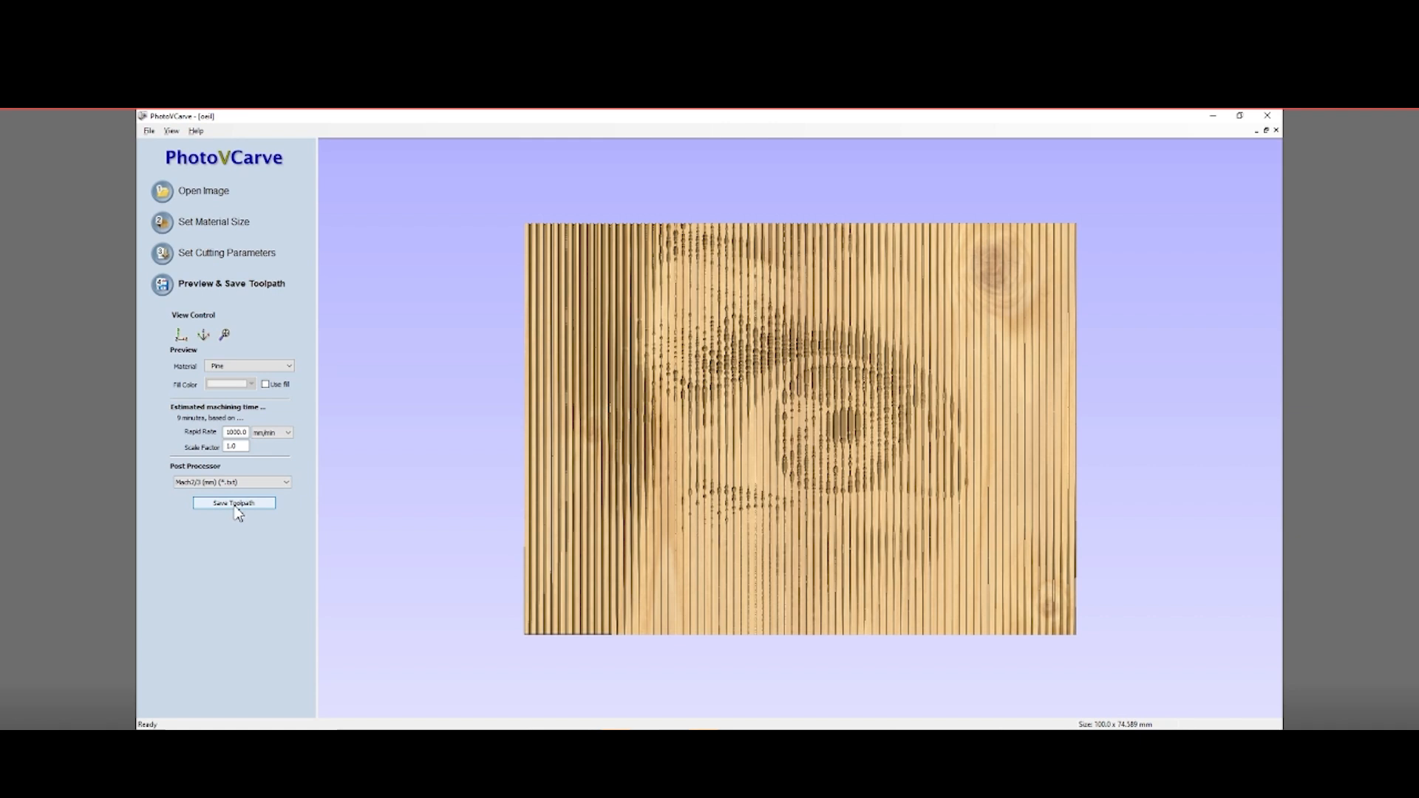
# Set the V-bit's feed rate to 1000 mm/min, recalculate the carving and return to the toolpath preview and saving options
pyautogui.click(227, 253)
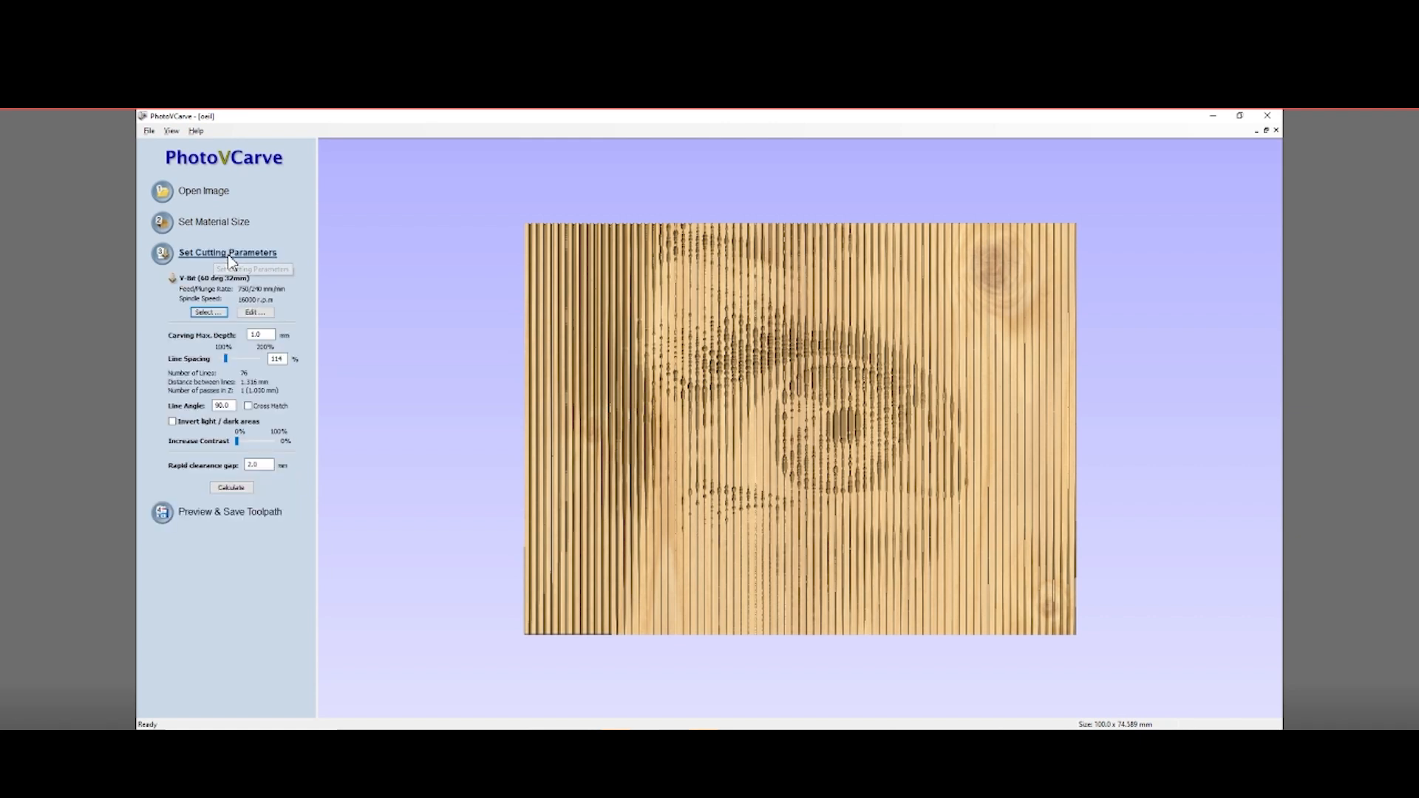
pyautogui.click(255, 312)
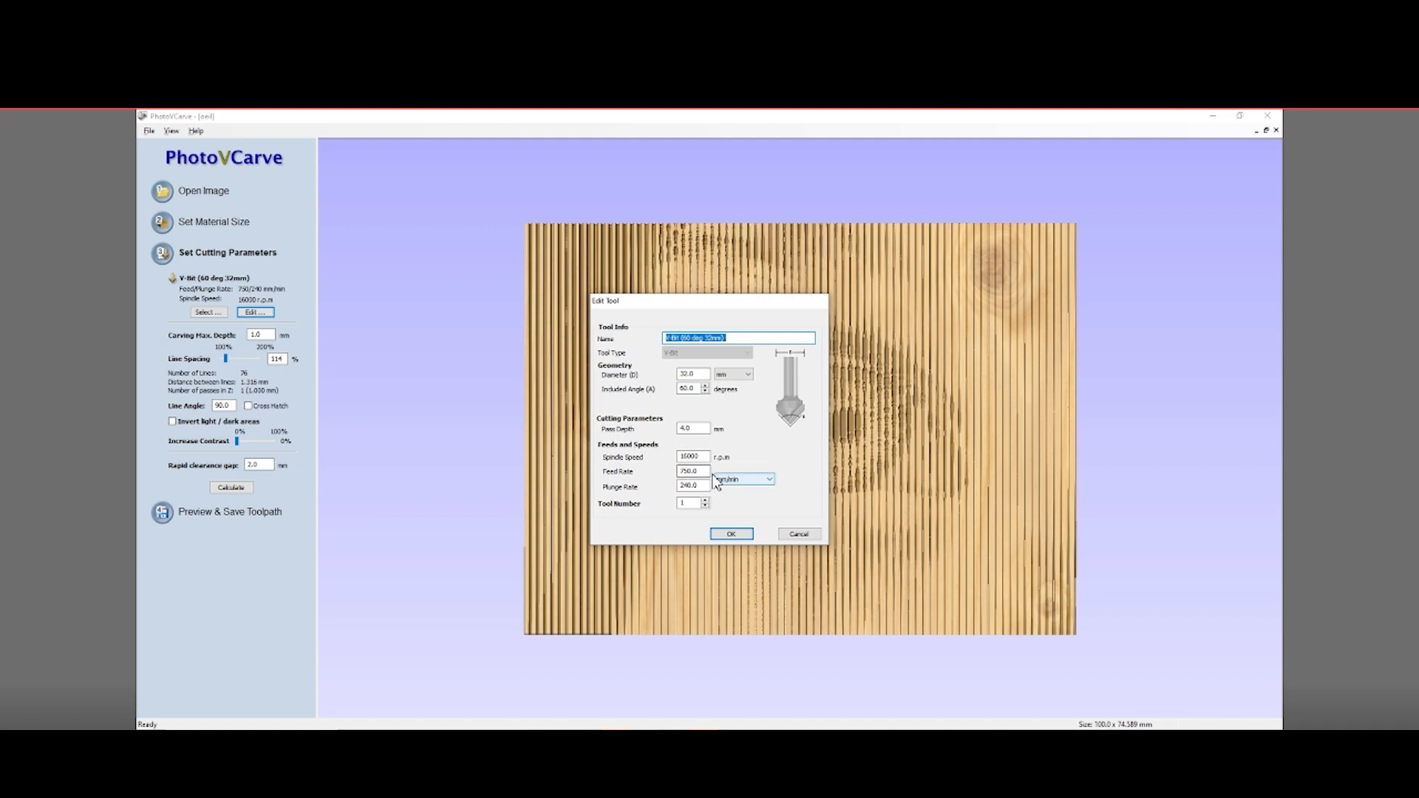
pyautogui.moveTo(707, 471); pyautogui.dragTo(639, 472)
pyautogui.write('1000')
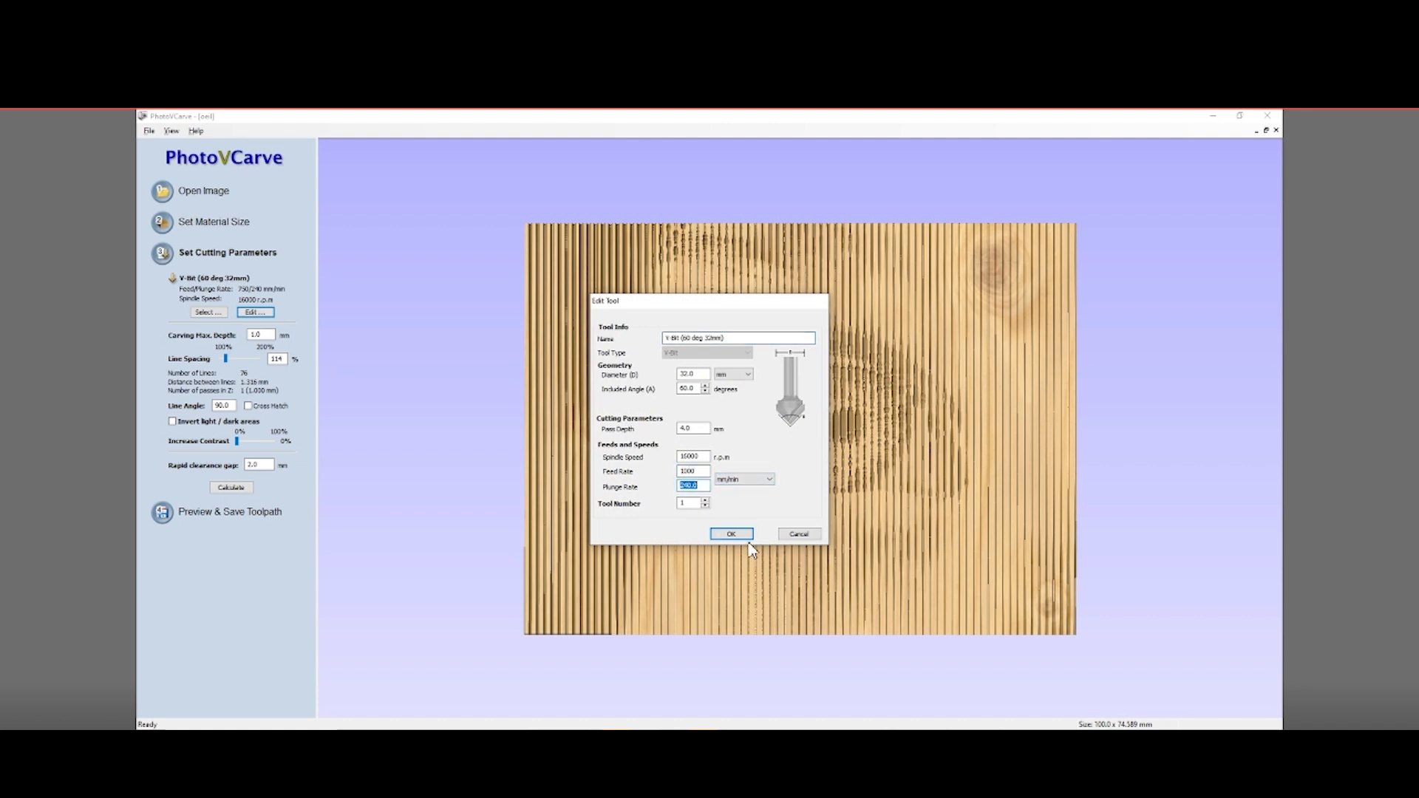
pyautogui.click(743, 536)
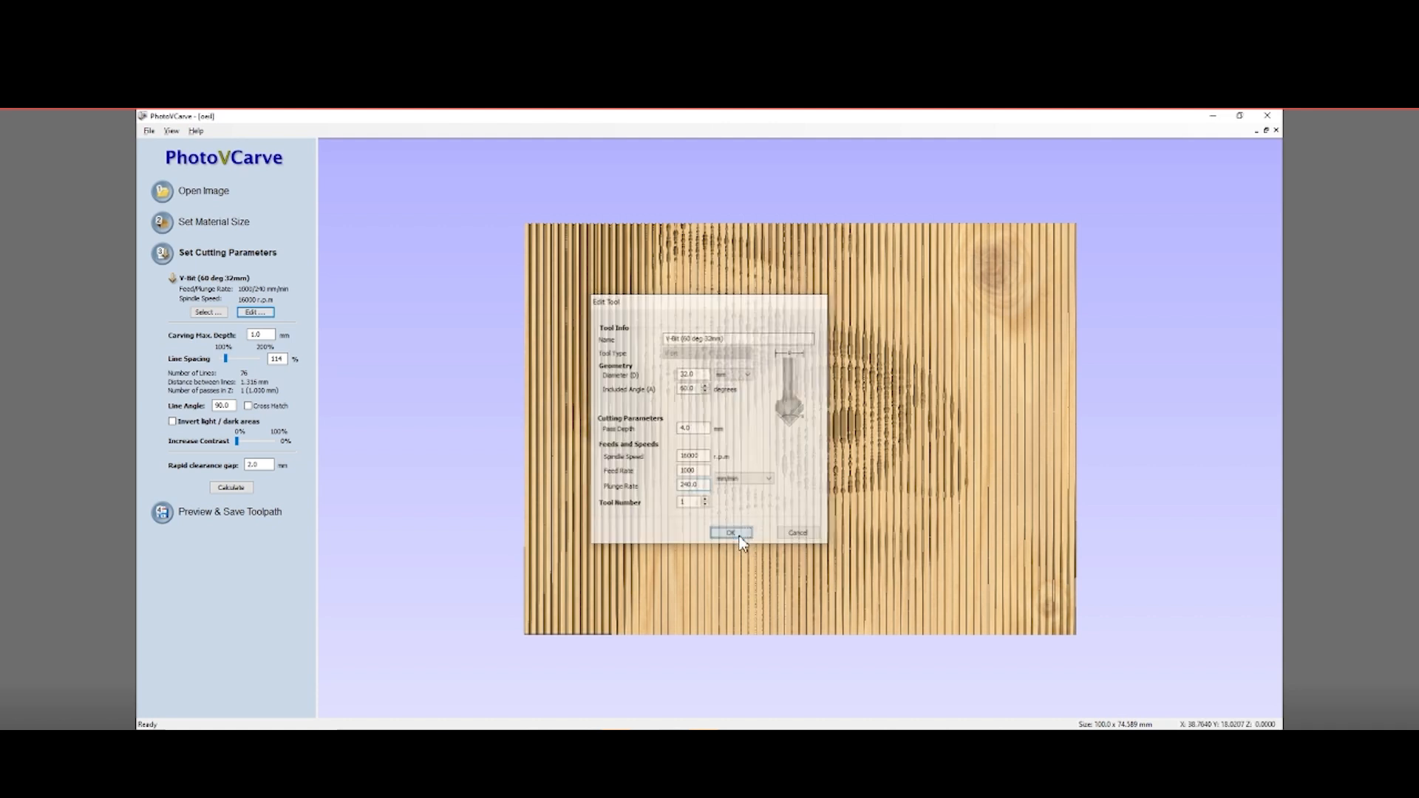
pyautogui.click(231, 488)
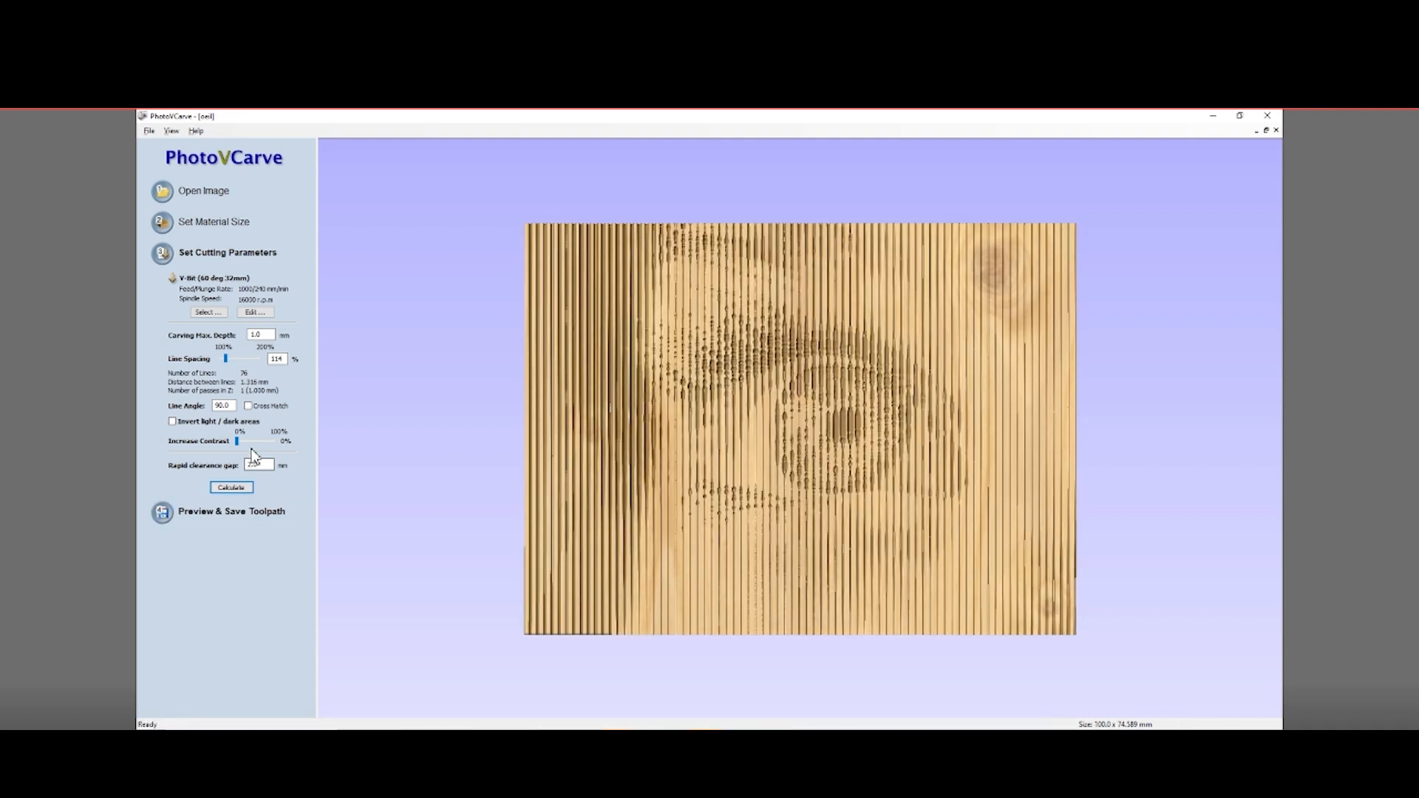
pyautogui.click(231, 513)
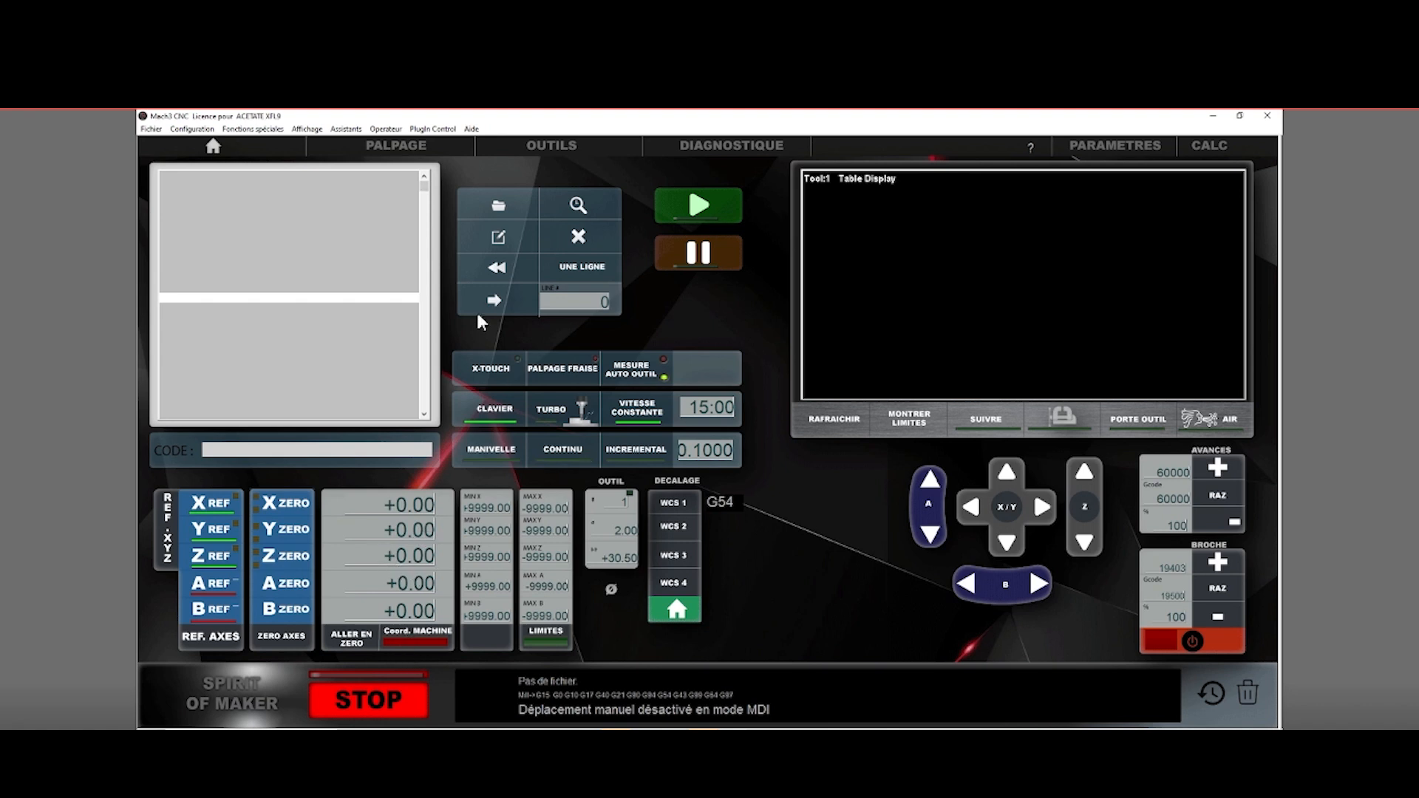
# Load the oeil_aspire toolpath file in Mach3 and start the automatic tool measurement
pyautogui.click(495, 208)
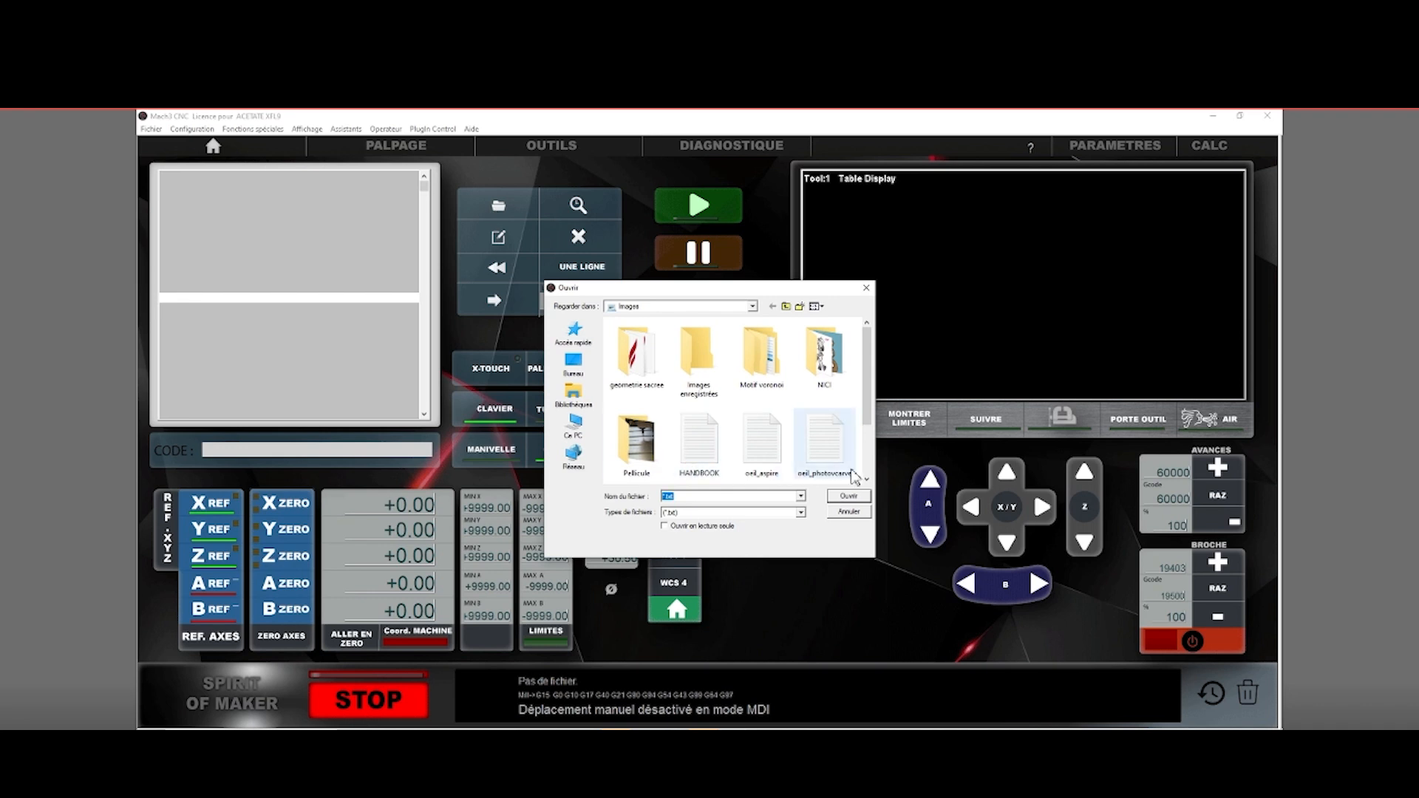
pyautogui.click(751, 448)
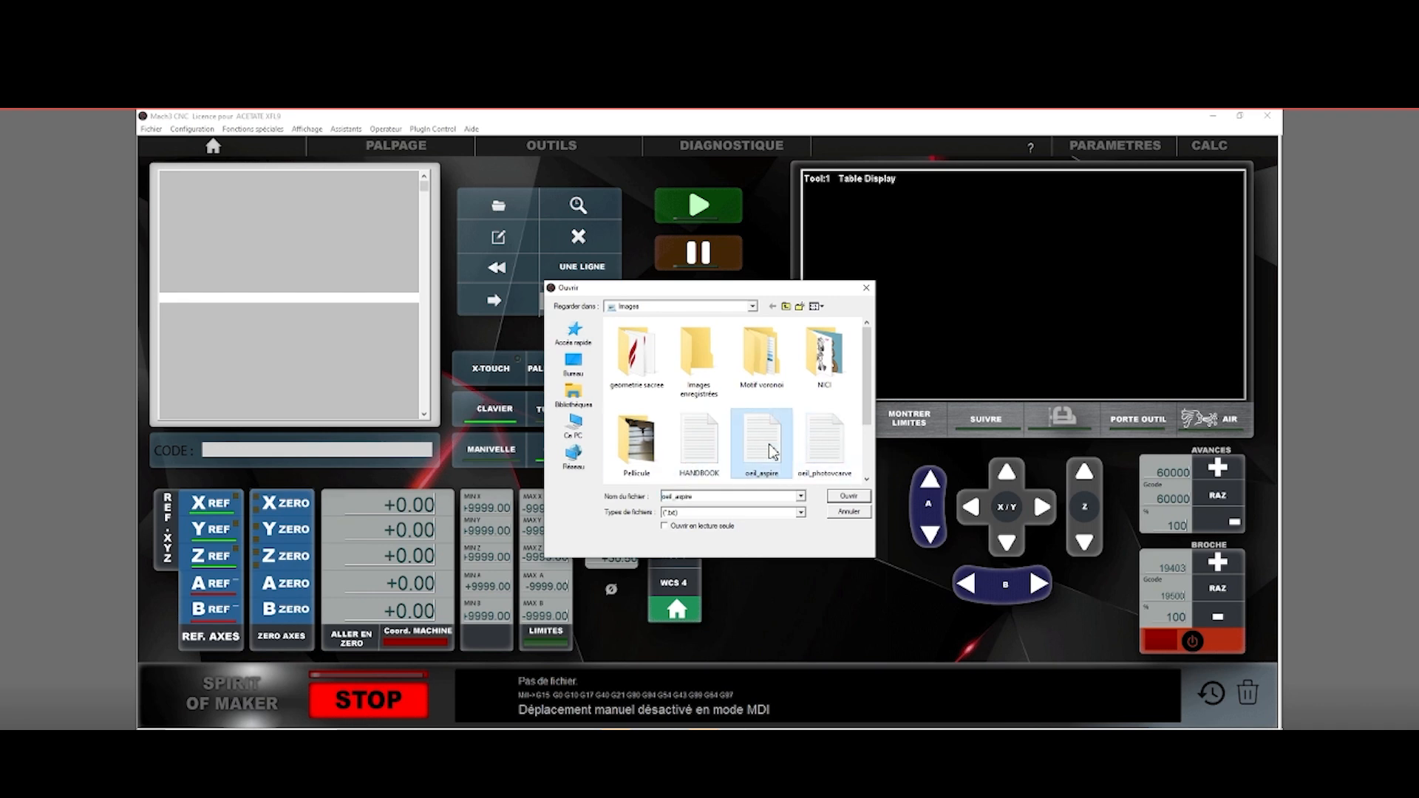
pyautogui.click(847, 497)
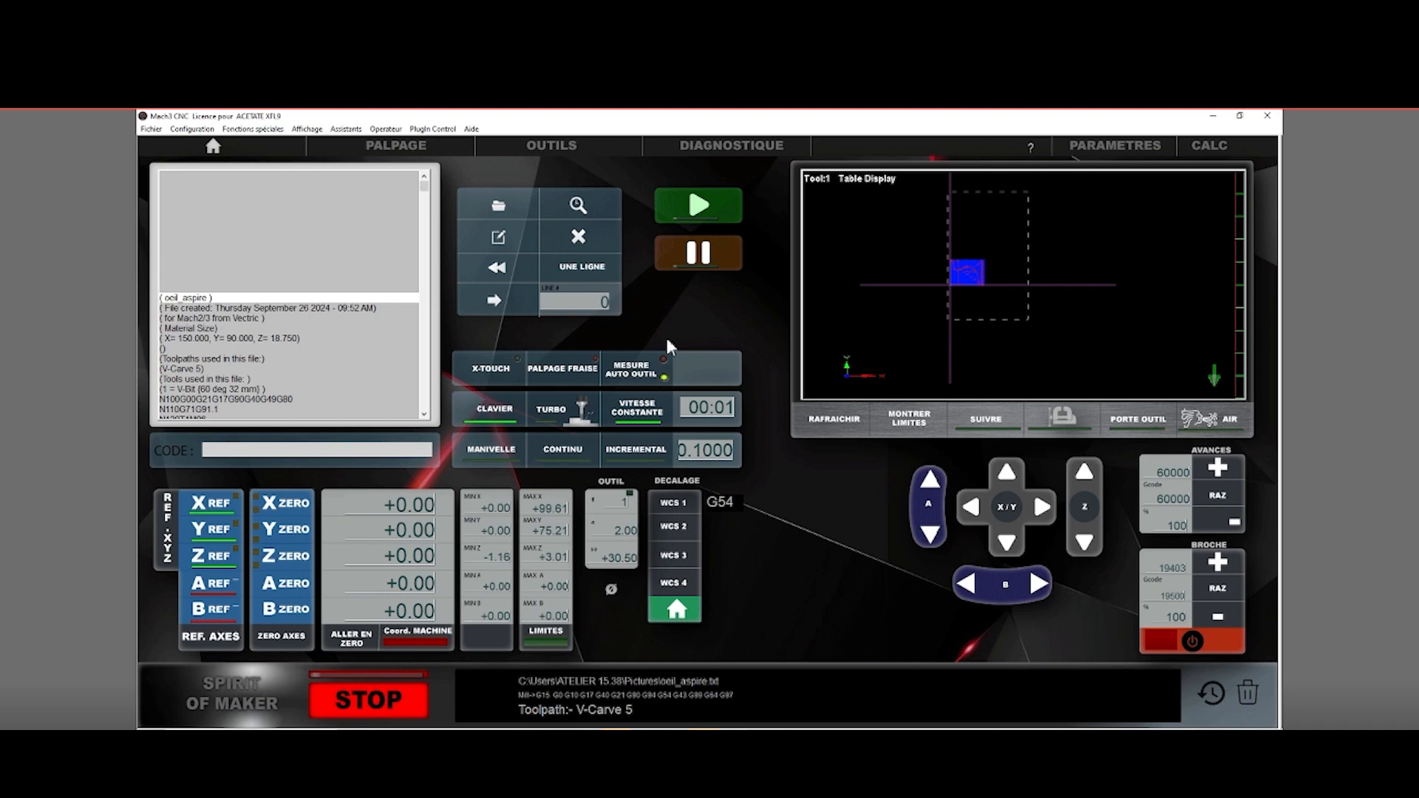
pyautogui.click(641, 370)
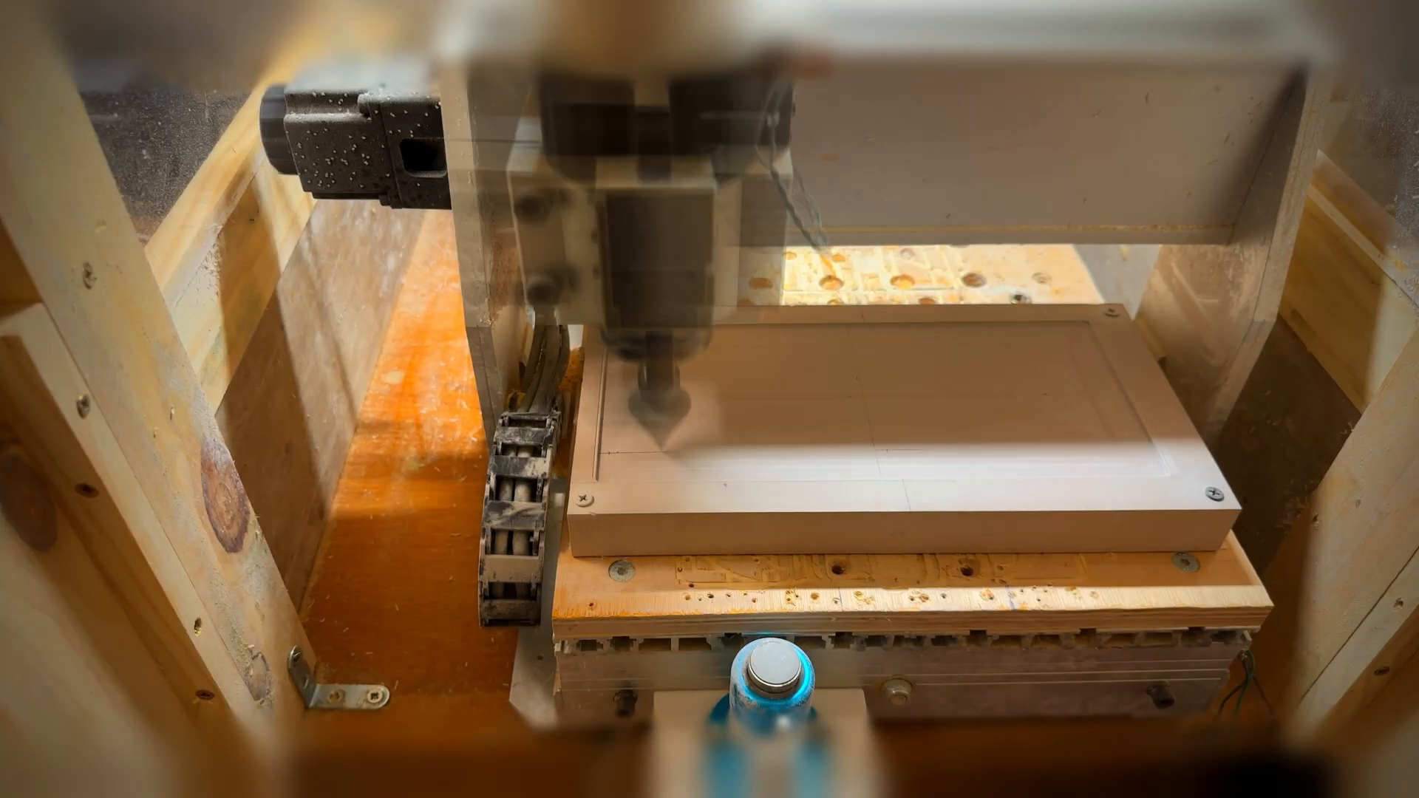